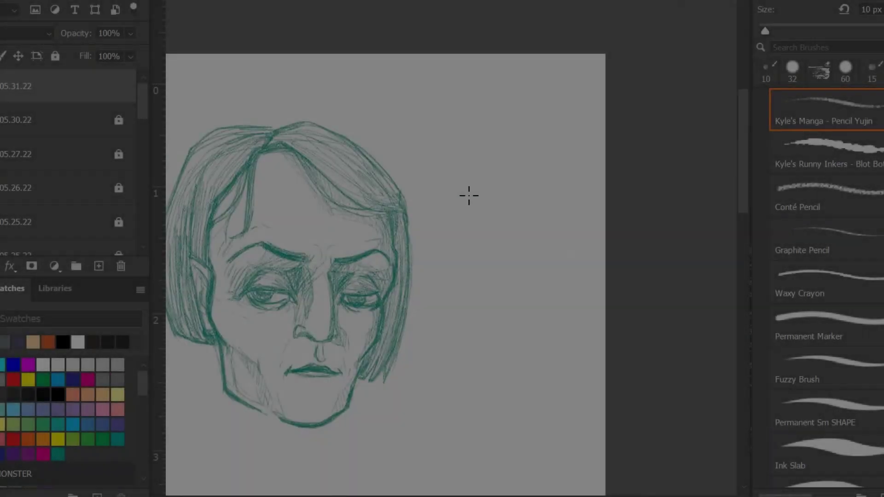
Draw a U-shaped head outline with an ear on each side, beside the teal face.
{"action": "left_click_drag", "start_coordinate": [452, 154], "coordinate": [474, 161]}
{"action": "left_click_drag", "start_coordinate": [534, 165], "coordinate": [525, 184]}
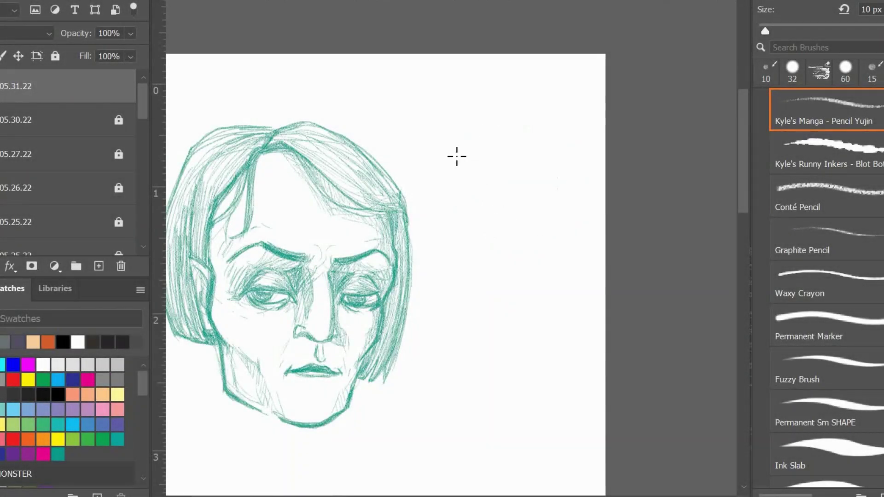
{"action": "mouse_move", "coordinate": [455, 138]}
{"action": "left_mouse_down"}
{"action": "mouse_move", "coordinate": [548, 272]}
{"action": "mouse_move", "coordinate": [558, 138]}
{"action": "left_mouse_up"}
{"action": "left_click_drag", "start_coordinate": [458, 161], "coordinate": [460, 211]}
{"action": "left_click_drag", "start_coordinate": [557, 159], "coordinate": [559, 205]}
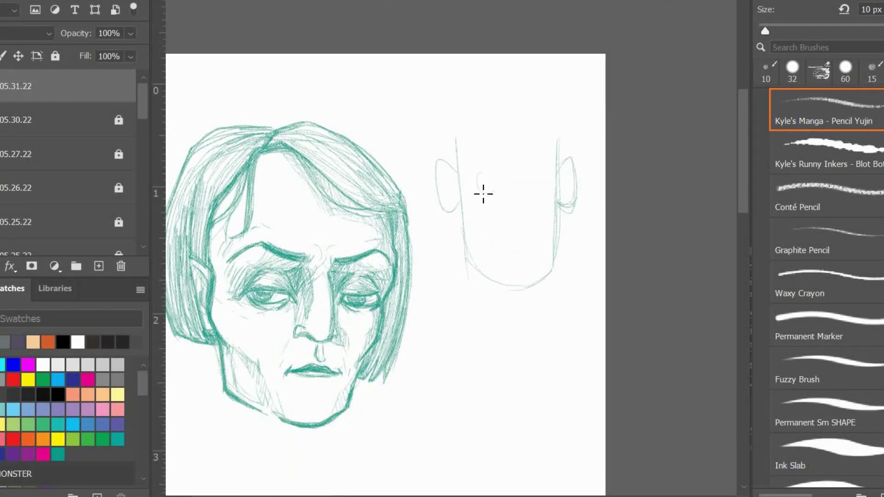
Draw two round eyes and a triangular nose on the new head, erasing mistakes.
{"action": "left_click_drag", "start_coordinate": [487, 172], "coordinate": [487, 174]}
{"action": "left_click_drag", "start_coordinate": [532, 172], "coordinate": [532, 173]}
{"action": "mouse_move", "coordinate": [501, 224]}
{"action": "left_mouse_down"}
{"action": "mouse_move", "coordinate": [521, 223]}
{"action": "mouse_move", "coordinate": [503, 233]}
{"action": "mouse_move", "coordinate": [529, 229]}
{"action": "mouse_move", "coordinate": [523, 233]}
{"action": "left_mouse_up"}
{"action": "key", "text": "e"}
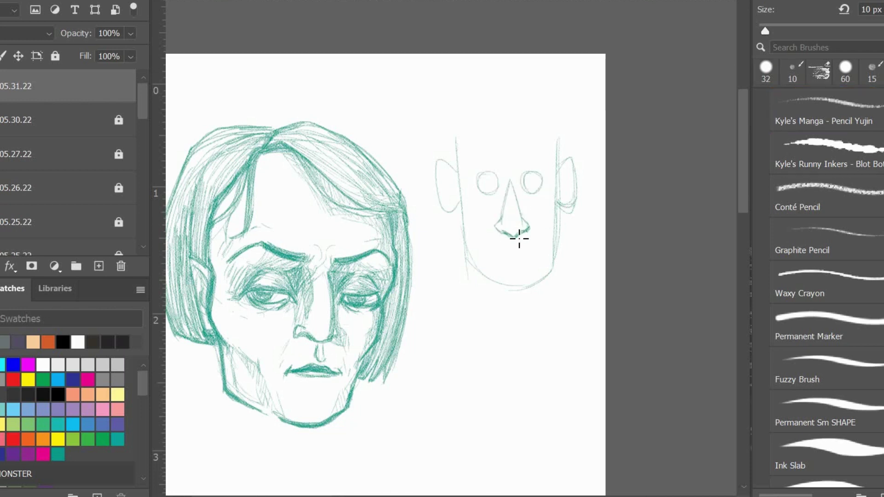
{"action": "key", "text": "b"}
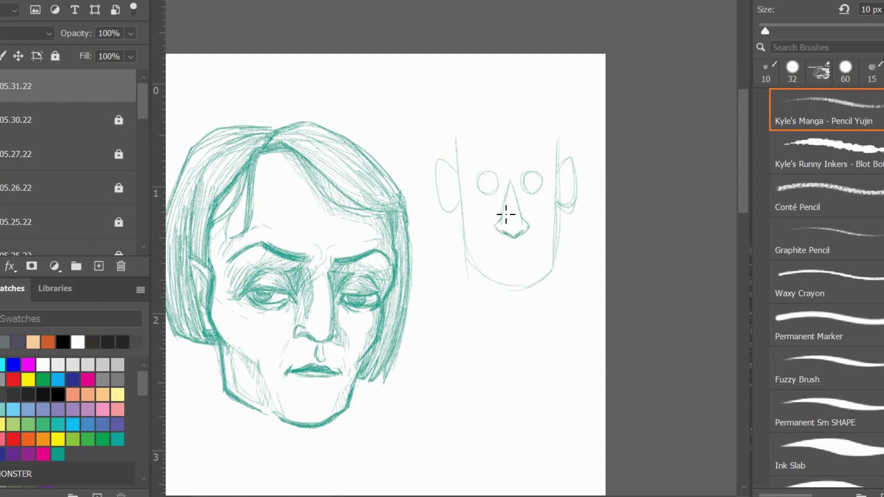
Add a mouth line under the nose and dark upper lids over both eyes.
{"action": "left_click_drag", "start_coordinate": [532, 246], "coordinate": [497, 249]}
{"action": "key", "text": "e"}
{"action": "key", "text": "b"}
{"action": "key", "text": "e"}
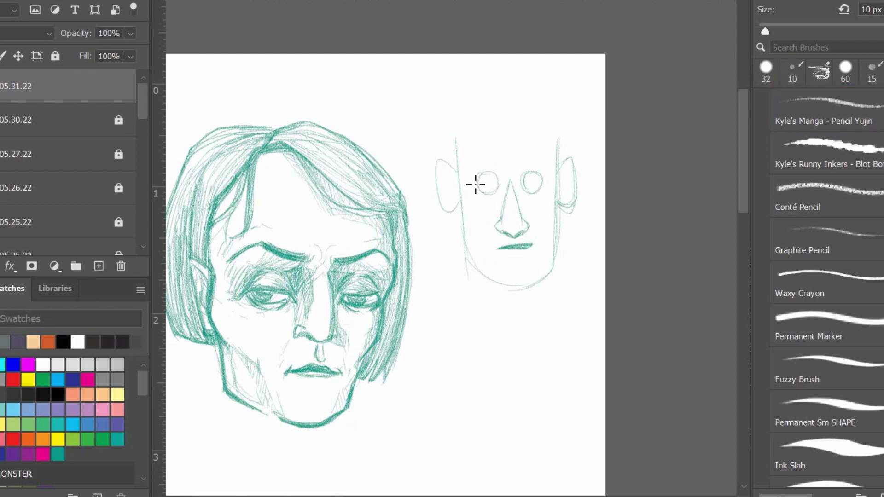
{"action": "mouse_move", "coordinate": [475, 185]}
{"action": "left_mouse_down"}
{"action": "mouse_move", "coordinate": [528, 173]}
{"action": "mouse_move", "coordinate": [544, 188]}
{"action": "left_mouse_up"}
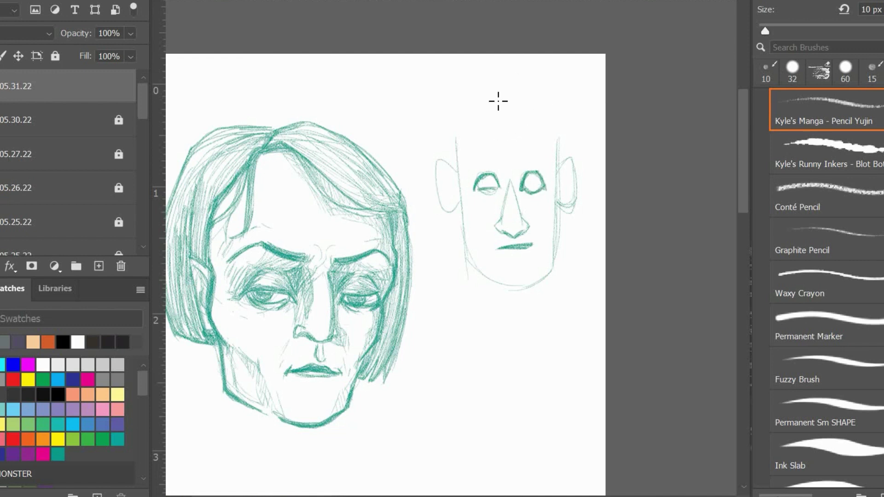
Fill in dark pupils in both eyes of the small head.
{"action": "key", "text": "e"}
{"action": "key", "text": "b"}
{"action": "left_click_drag", "start_coordinate": [487, 183], "coordinate": [534, 185]}
{"action": "key", "text": "e"}
{"action": "key", "text": "b"}
Erase the overdone left pupil and redraw it cleanly.
{"action": "key", "text": "e"}
{"action": "key", "text": "b"}
{"action": "left_click_drag", "start_coordinate": [530, 180], "coordinate": [494, 184]}
{"action": "key", "text": "e"}
{"action": "key", "text": "b"}
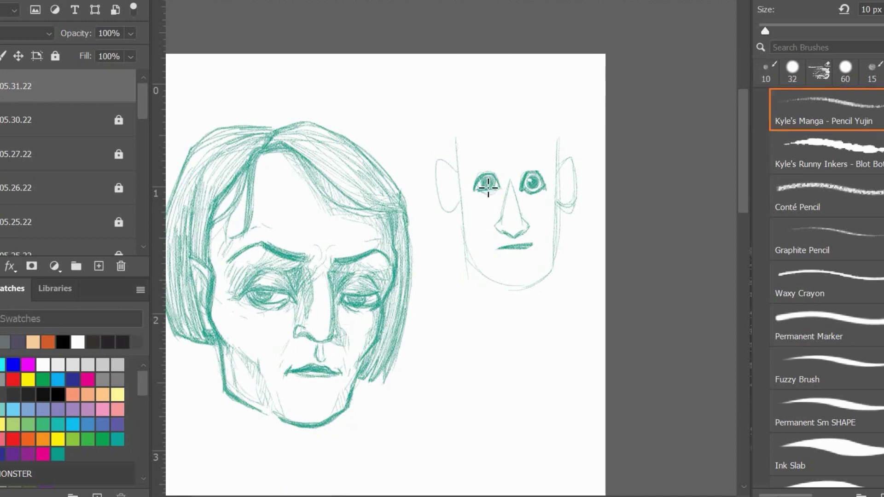
{"action": "left_click_drag", "start_coordinate": [486, 181], "coordinate": [488, 188]}
{"action": "key", "text": "e"}
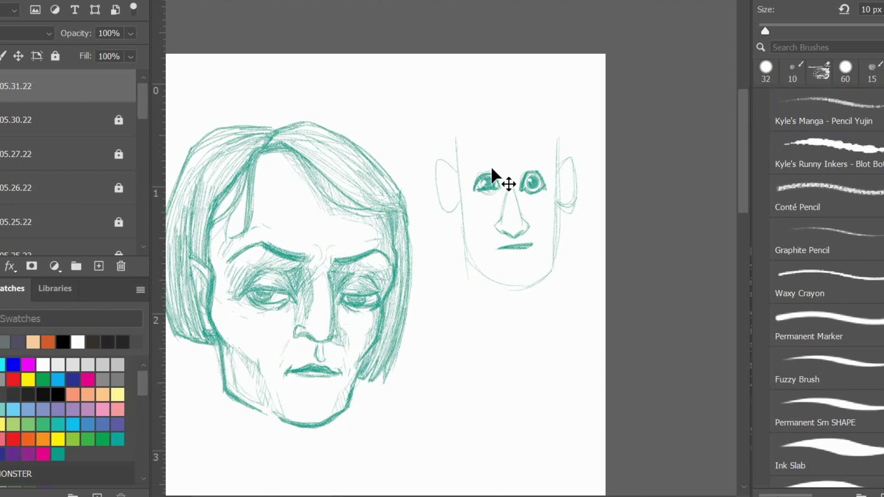
{"action": "key", "text": "b"}
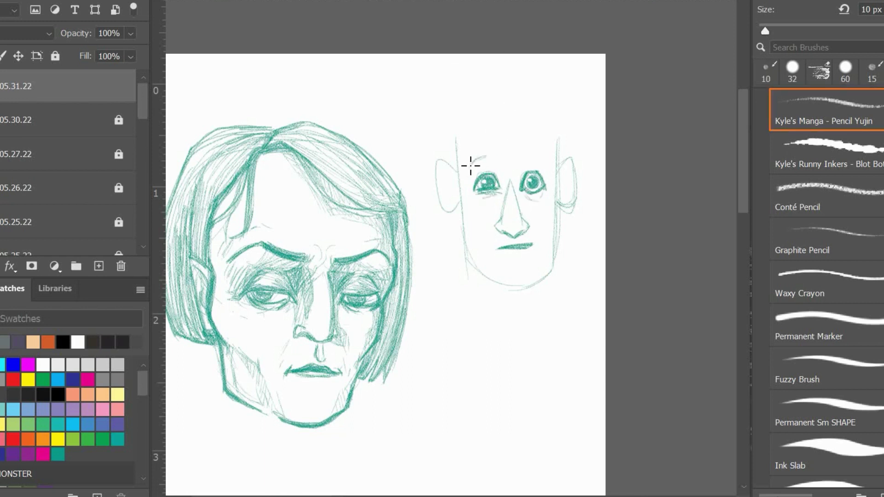
Draw eyebrows above both eyes and darken the left and right face contours.
{"action": "mouse_move", "coordinate": [469, 164]}
{"action": "left_mouse_down"}
{"action": "mouse_move", "coordinate": [534, 156]}
{"action": "mouse_move", "coordinate": [545, 163]}
{"action": "left_mouse_up"}
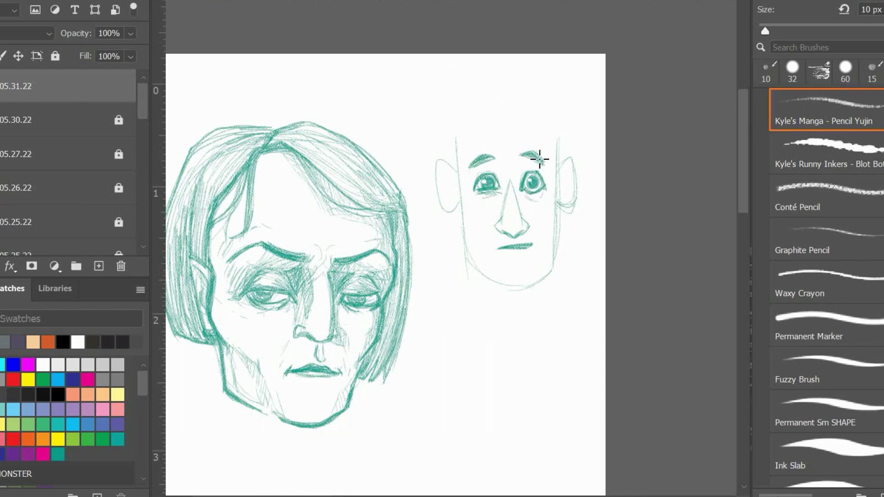
{"action": "left_click_drag", "start_coordinate": [457, 138], "coordinate": [462, 257]}
{"action": "left_click_drag", "start_coordinate": [556, 140], "coordinate": [556, 269]}
Re-ink the nose sides, base and nostrils in darker pencil.
{"action": "left_click_drag", "start_coordinate": [507, 191], "coordinate": [495, 225]}
{"action": "left_click_drag", "start_coordinate": [514, 192], "coordinate": [529, 240]}
{"action": "mouse_move", "coordinate": [502, 208]}
{"action": "left_mouse_down"}
{"action": "mouse_move", "coordinate": [524, 231]}
{"action": "mouse_move", "coordinate": [534, 229]}
{"action": "mouse_move", "coordinate": [514, 206]}
{"action": "mouse_move", "coordinate": [513, 230]}
{"action": "mouse_move", "coordinate": [531, 234]}
{"action": "mouse_move", "coordinate": [530, 216]}
{"action": "left_mouse_up"}
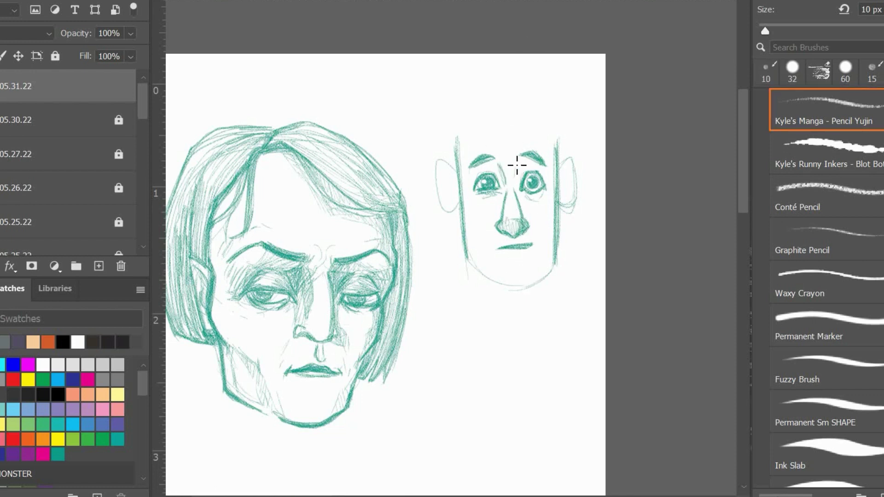
Darken the jaw and chin, draw a bald cranium outline and a forehead hairline arc.
{"action": "mouse_move", "coordinate": [467, 252]}
{"action": "left_mouse_down"}
{"action": "mouse_move", "coordinate": [528, 288]}
{"action": "mouse_move", "coordinate": [516, 292]}
{"action": "mouse_move", "coordinate": [523, 274]}
{"action": "left_mouse_up"}
{"action": "mouse_move", "coordinate": [458, 159]}
{"action": "left_mouse_down"}
{"action": "mouse_move", "coordinate": [499, 87]}
{"action": "mouse_move", "coordinate": [560, 156]}
{"action": "left_mouse_up"}
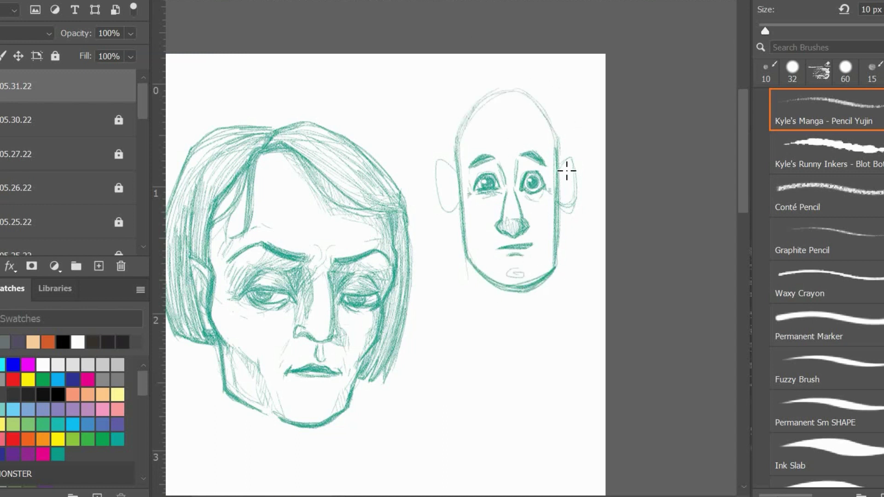
{"action": "mouse_move", "coordinate": [470, 124]}
{"action": "left_mouse_down"}
{"action": "mouse_move", "coordinate": [490, 121]}
{"action": "mouse_move", "coordinate": [533, 83]}
{"action": "mouse_move", "coordinate": [571, 154]}
{"action": "mouse_move", "coordinate": [560, 144]}
{"action": "left_mouse_up"}
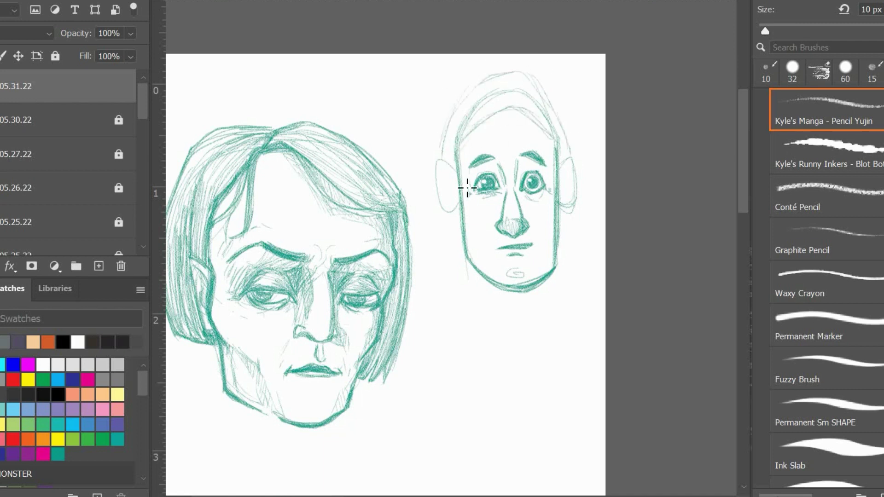
{"action": "key", "text": "ctrl+z"}
{"action": "key", "text": "ctrl+z"}
{"action": "key", "text": "ctrl+z"}
{"action": "key", "text": "ctrl+z"}
{"action": "key", "text": "ctrl+z"}
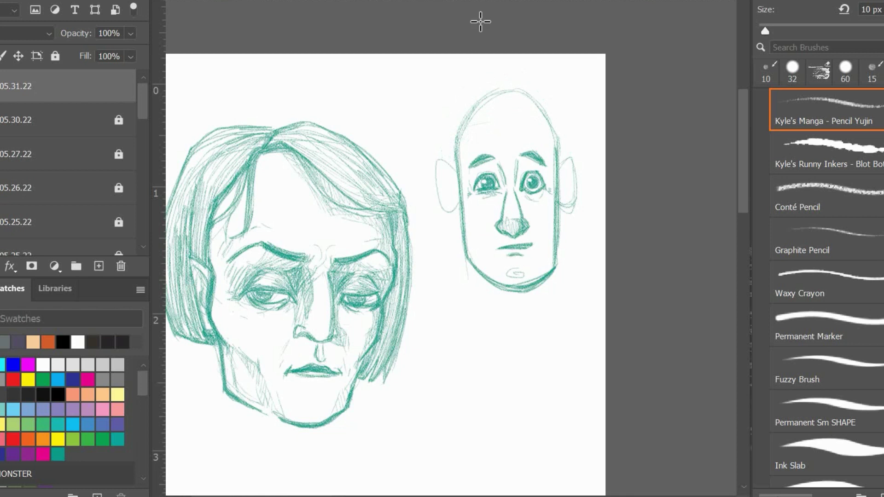
{"action": "key", "text": "ctrl+shift+z"}
Sketch marks near the ear, an outer hair arc and a zigzag tuft, then undo them.
{"action": "left_click_drag", "start_coordinate": [453, 170], "coordinate": [456, 193]}
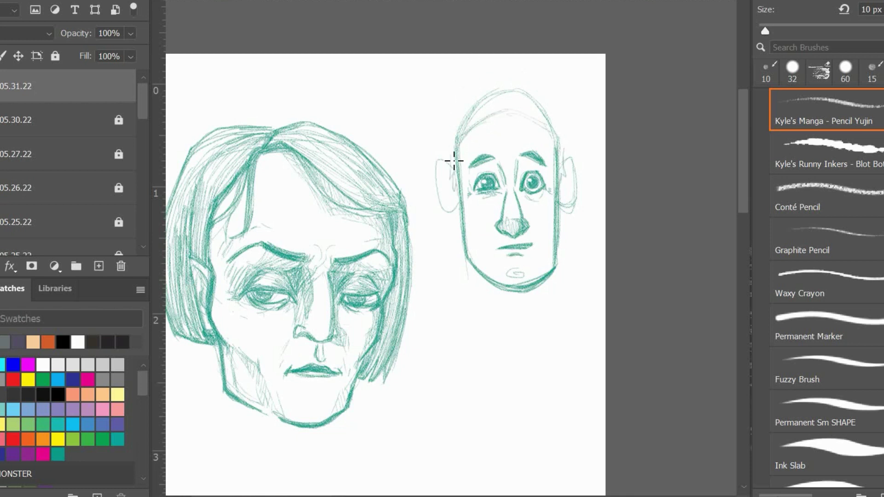
{"action": "mouse_move", "coordinate": [443, 154]}
{"action": "left_mouse_down"}
{"action": "mouse_move", "coordinate": [454, 115]}
{"action": "mouse_move", "coordinate": [481, 80]}
{"action": "mouse_move", "coordinate": [497, 78]}
{"action": "mouse_move", "coordinate": [564, 128]}
{"action": "mouse_move", "coordinate": [573, 161]}
{"action": "left_mouse_up"}
{"action": "mouse_move", "coordinate": [487, 86]}
{"action": "left_mouse_down"}
{"action": "mouse_move", "coordinate": [525, 68]}
{"action": "mouse_move", "coordinate": [558, 95]}
{"action": "mouse_move", "coordinate": [573, 157]}
{"action": "left_mouse_up"}
{"action": "key", "text": "ctrl+z"}
{"action": "key", "text": "ctrl+z"}
{"action": "key", "text": "ctrl+z"}
{"action": "key", "text": "ctrl+z"}
{"action": "key", "text": "ctrl+z"}
{"action": "key", "text": "ctrl+z"}
{"action": "key", "text": "ctrl+z"}
Draw a hatched pointed hair tuft on top and flowing strands down the right side.
{"action": "left_click_drag", "start_coordinate": [487, 108], "coordinate": [533, 123]}
{"action": "mouse_move", "coordinate": [516, 90]}
{"action": "left_mouse_down"}
{"action": "mouse_move", "coordinate": [497, 108]}
{"action": "mouse_move", "coordinate": [531, 69]}
{"action": "mouse_move", "coordinate": [534, 124]}
{"action": "left_mouse_up"}
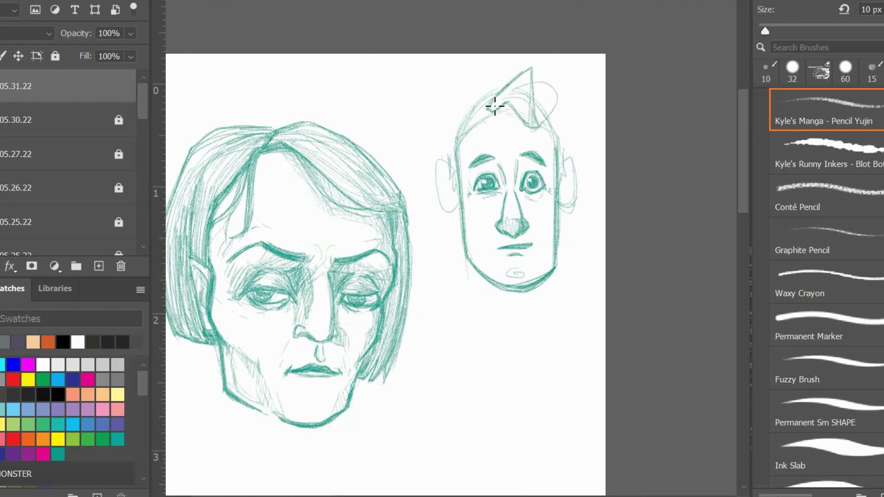
{"action": "mouse_move", "coordinate": [508, 87]}
{"action": "left_mouse_down"}
{"action": "mouse_move", "coordinate": [569, 122]}
{"action": "mouse_move", "coordinate": [550, 131]}
{"action": "mouse_move", "coordinate": [557, 124]}
{"action": "mouse_move", "coordinate": [532, 89]}
{"action": "mouse_move", "coordinate": [553, 123]}
{"action": "left_mouse_up"}
{"action": "mouse_move", "coordinate": [538, 88]}
{"action": "left_mouse_down"}
{"action": "mouse_move", "coordinate": [558, 128]}
{"action": "mouse_move", "coordinate": [528, 120]}
{"action": "mouse_move", "coordinate": [533, 80]}
{"action": "left_mouse_up"}
{"action": "left_click_drag", "start_coordinate": [565, 116], "coordinate": [580, 171]}
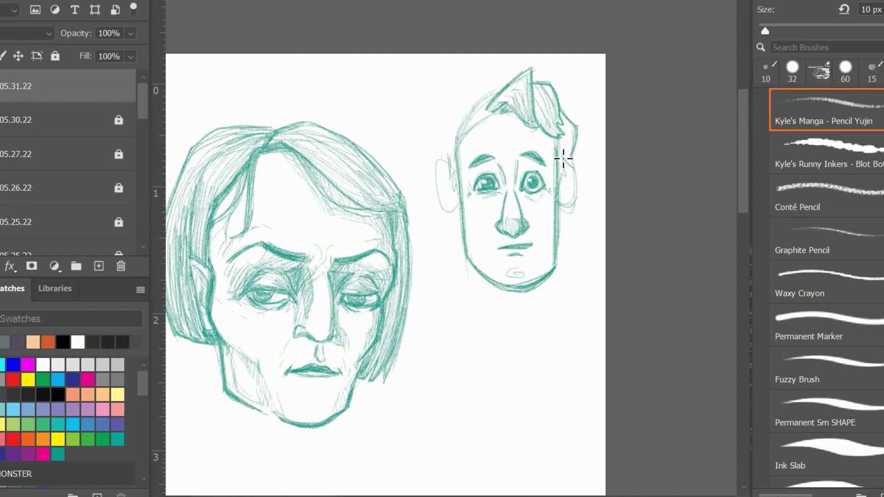
{"action": "left_click_drag", "start_coordinate": [573, 134], "coordinate": [566, 177]}
{"action": "mouse_move", "coordinate": [550, 109]}
{"action": "left_mouse_down"}
{"action": "mouse_move", "coordinate": [569, 120]}
{"action": "mouse_move", "coordinate": [562, 182]}
{"action": "mouse_move", "coordinate": [575, 168]}
{"action": "left_mouse_up"}
Add curly strands down the left side of the hair and darken both ear outlines.
{"action": "mouse_move", "coordinate": [504, 85]}
{"action": "left_mouse_down"}
{"action": "mouse_move", "coordinate": [469, 111]}
{"action": "mouse_move", "coordinate": [477, 109]}
{"action": "mouse_move", "coordinate": [442, 154]}
{"action": "left_mouse_up"}
{"action": "left_click_drag", "start_coordinate": [445, 121], "coordinate": [436, 162]}
{"action": "left_click_drag", "start_coordinate": [467, 110], "coordinate": [438, 156]}
{"action": "left_click_drag", "start_coordinate": [489, 90], "coordinate": [451, 165]}
{"action": "left_click_drag", "start_coordinate": [465, 125], "coordinate": [450, 172]}
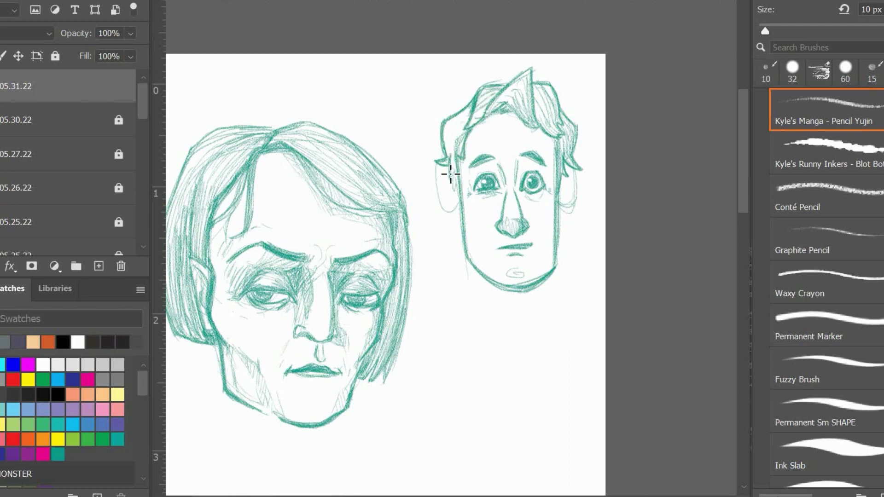
{"action": "left_click_drag", "start_coordinate": [460, 115], "coordinate": [453, 169]}
{"action": "mouse_move", "coordinate": [481, 102]}
{"action": "left_mouse_down"}
{"action": "mouse_move", "coordinate": [451, 168]}
{"action": "mouse_move", "coordinate": [461, 138]}
{"action": "mouse_move", "coordinate": [458, 209]}
{"action": "left_mouse_up"}
{"action": "mouse_move", "coordinate": [436, 166]}
{"action": "left_mouse_down"}
{"action": "mouse_move", "coordinate": [453, 205]}
{"action": "mouse_move", "coordinate": [464, 183]}
{"action": "left_mouse_up"}
{"action": "mouse_move", "coordinate": [567, 177]}
{"action": "left_mouse_down"}
{"action": "mouse_move", "coordinate": [564, 214]}
{"action": "mouse_move", "coordinate": [573, 175]}
{"action": "mouse_move", "coordinate": [568, 198]}
{"action": "left_mouse_up"}
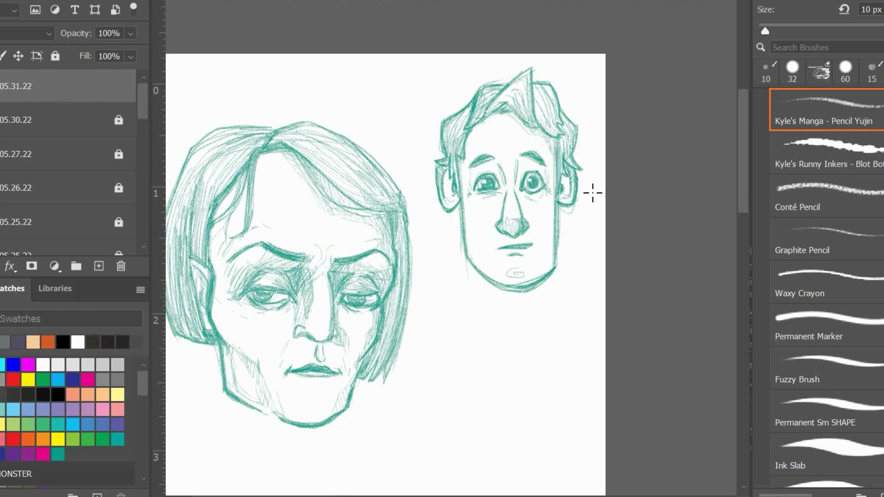
Draw neck lines with an Adam's apple, shade under the chin, and darken the right jaw.
{"action": "left_click_drag", "start_coordinate": [484, 279], "coordinate": [489, 352]}
{"action": "left_click_drag", "start_coordinate": [543, 281], "coordinate": [539, 352]}
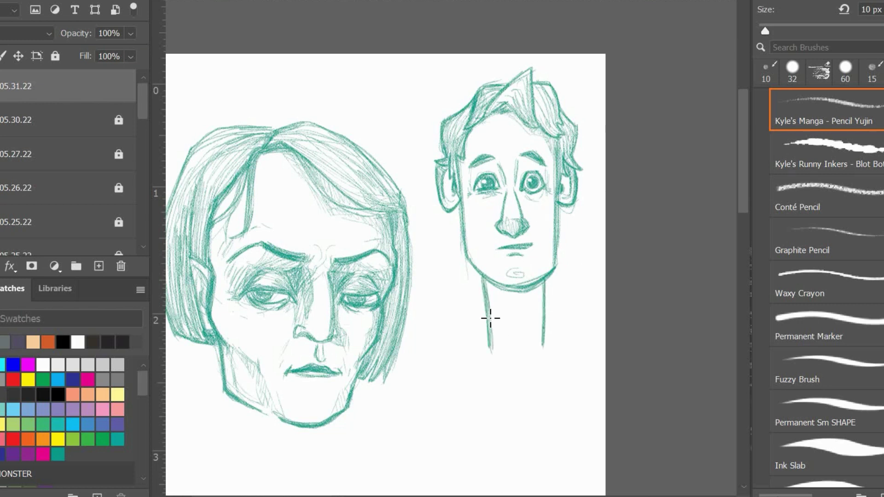
{"action": "left_click_drag", "start_coordinate": [486, 279], "coordinate": [491, 354]}
{"action": "mouse_move", "coordinate": [505, 317]}
{"action": "left_mouse_down"}
{"action": "mouse_move", "coordinate": [517, 329]}
{"action": "mouse_move", "coordinate": [525, 295]}
{"action": "mouse_move", "coordinate": [537, 353]}
{"action": "left_mouse_up"}
{"action": "left_click_drag", "start_coordinate": [486, 289], "coordinate": [491, 350]}
{"action": "mouse_move", "coordinate": [484, 273]}
{"action": "left_mouse_down"}
{"action": "mouse_move", "coordinate": [536, 311]}
{"action": "mouse_move", "coordinate": [550, 275]}
{"action": "mouse_move", "coordinate": [535, 316]}
{"action": "left_mouse_up"}
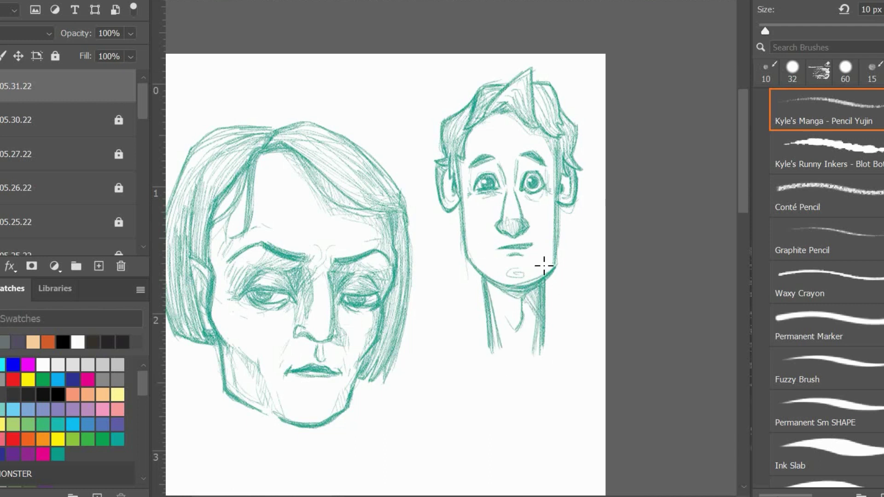
{"action": "left_click_drag", "start_coordinate": [552, 270], "coordinate": [555, 206]}
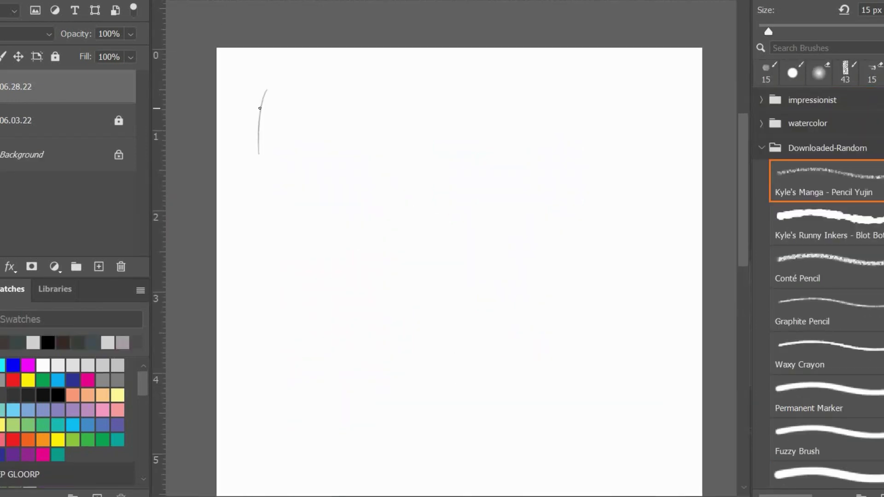
Block in a tilted head outline with guide lines, jaw and chin curves.
{"action": "left_click_drag", "start_coordinate": [260, 73], "coordinate": [262, 205]}
{"action": "mouse_move", "coordinate": [243, 120]}
{"action": "left_mouse_down"}
{"action": "mouse_move", "coordinate": [307, 51]}
{"action": "mouse_move", "coordinate": [384, 59]}
{"action": "mouse_move", "coordinate": [421, 172]}
{"action": "mouse_move", "coordinate": [385, 197]}
{"action": "left_mouse_up"}
{"action": "left_click_drag", "start_coordinate": [274, 105], "coordinate": [263, 174]}
{"action": "mouse_move", "coordinate": [308, 60]}
{"action": "left_mouse_down"}
{"action": "mouse_move", "coordinate": [279, 124]}
{"action": "mouse_move", "coordinate": [344, 110]}
{"action": "mouse_move", "coordinate": [406, 113]}
{"action": "left_mouse_up"}
{"action": "left_click_drag", "start_coordinate": [409, 177], "coordinate": [381, 256]}
{"action": "left_click_drag", "start_coordinate": [254, 170], "coordinate": [275, 244]}
{"action": "mouse_move", "coordinate": [271, 212]}
{"action": "left_mouse_down"}
{"action": "mouse_move", "coordinate": [307, 256]}
{"action": "mouse_move", "coordinate": [363, 261]}
{"action": "left_mouse_up"}
{"action": "left_click_drag", "start_coordinate": [305, 206], "coordinate": [323, 245]}
{"action": "mouse_move", "coordinate": [303, 214]}
{"action": "left_mouse_down"}
{"action": "mouse_move", "coordinate": [314, 244]}
{"action": "mouse_move", "coordinate": [383, 230]}
{"action": "left_mouse_up"}
Draw the nose bridge, base and nostrils, and darken the right cheek and jaw.
{"action": "left_click_drag", "start_coordinate": [344, 102], "coordinate": [354, 147]}
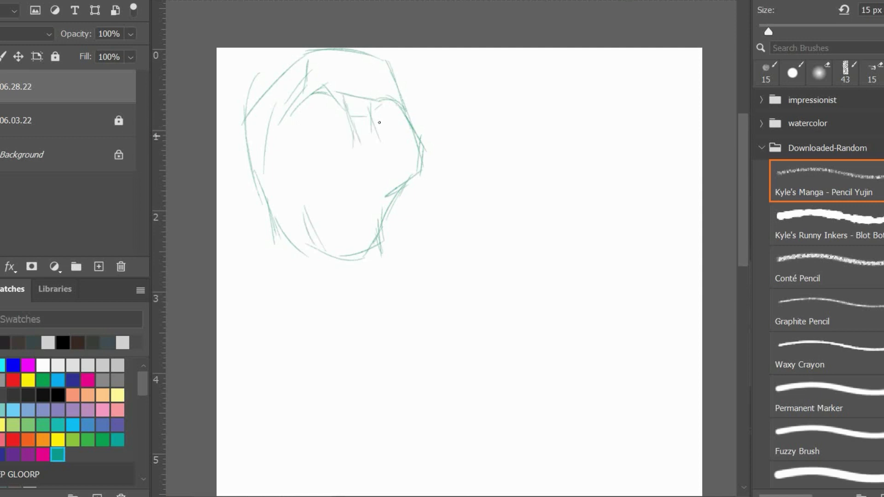
{"action": "mouse_move", "coordinate": [371, 105]}
{"action": "left_mouse_down"}
{"action": "mouse_move", "coordinate": [381, 150]}
{"action": "mouse_move", "coordinate": [336, 174]}
{"action": "left_mouse_up"}
{"action": "mouse_move", "coordinate": [377, 134]}
{"action": "left_mouse_down"}
{"action": "mouse_move", "coordinate": [388, 171]}
{"action": "mouse_move", "coordinate": [365, 172]}
{"action": "left_mouse_up"}
{"action": "key", "text": "e"}
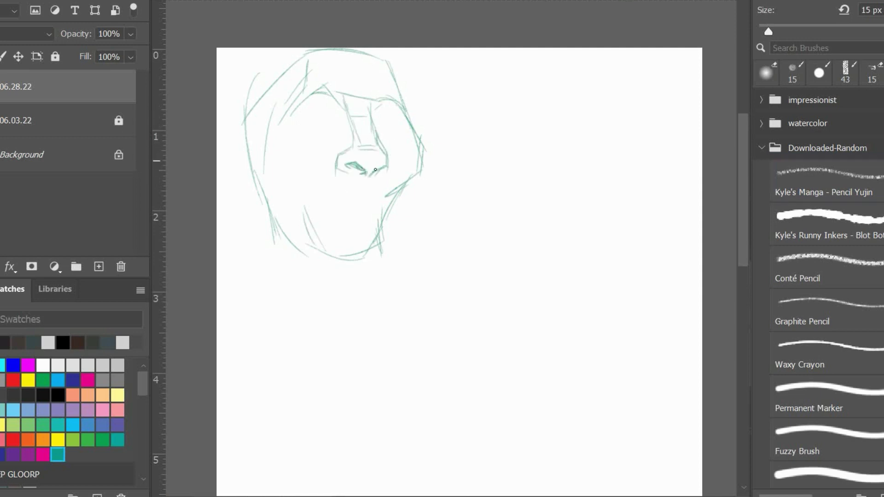
{"action": "key", "text": "b"}
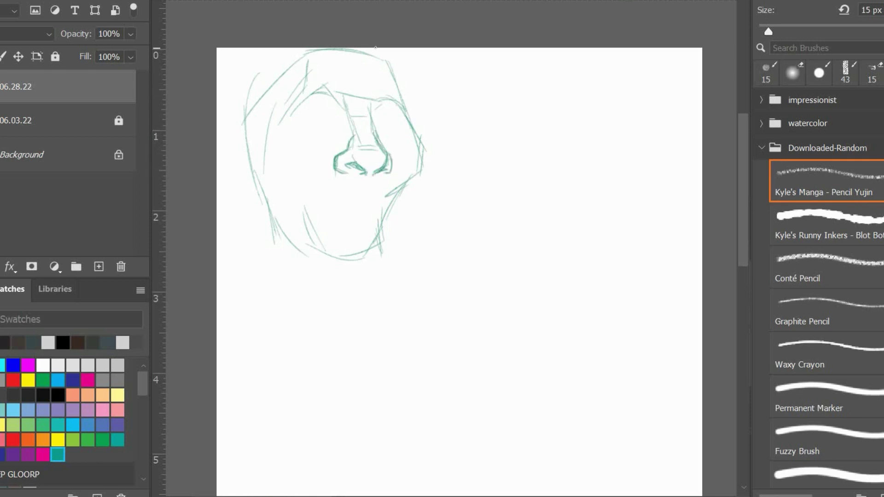
{"action": "key", "text": "e"}
{"action": "key", "text": "b"}
{"action": "mouse_move", "coordinate": [393, 177]}
{"action": "left_mouse_down"}
{"action": "mouse_move", "coordinate": [401, 192]}
{"action": "mouse_move", "coordinate": [422, 152]}
{"action": "mouse_move", "coordinate": [420, 182]}
{"action": "left_mouse_up"}
{"action": "key", "text": "e"}
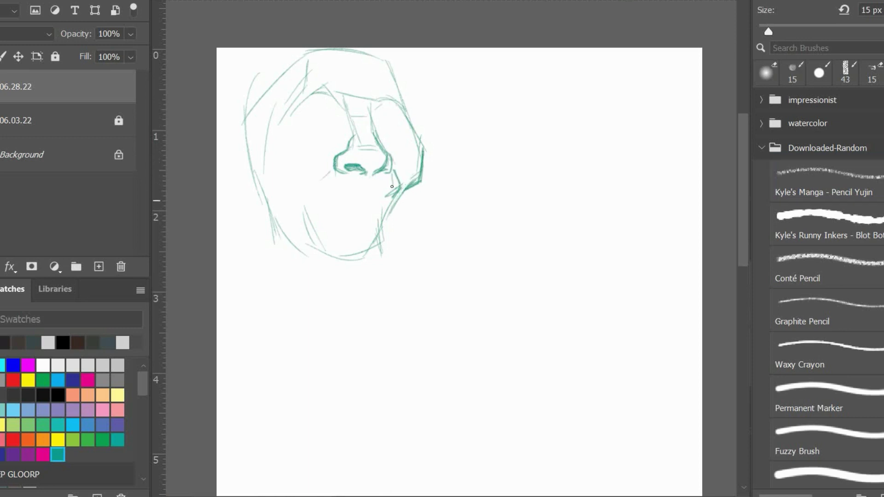
{"action": "key", "text": "b"}
Draw left and right eye circles, undoing a too-dark left eyelid stroke.
{"action": "left_click_drag", "start_coordinate": [318, 110], "coordinate": [316, 111]}
{"action": "left_click_drag", "start_coordinate": [393, 118], "coordinate": [398, 128]}
{"action": "left_click_drag", "start_coordinate": [303, 120], "coordinate": [329, 116]}
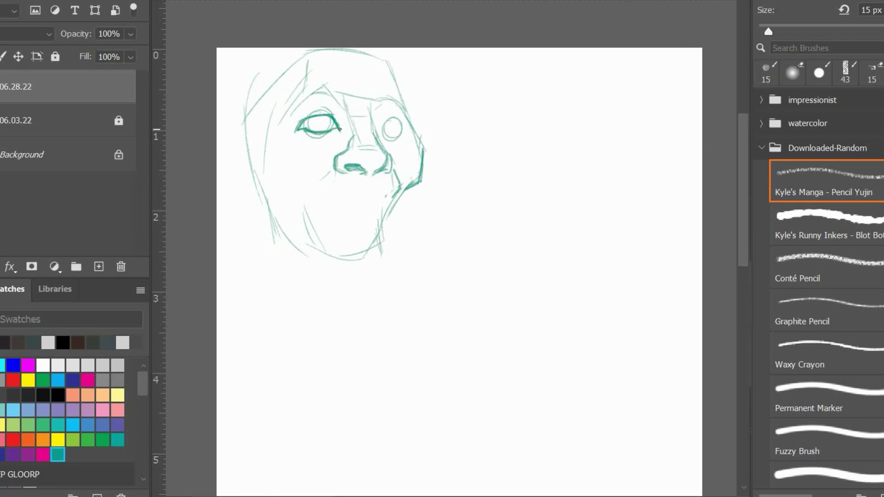
{"action": "key", "text": "ctrl+z"}
{"action": "key", "text": "e"}
{"action": "key", "text": "b"}
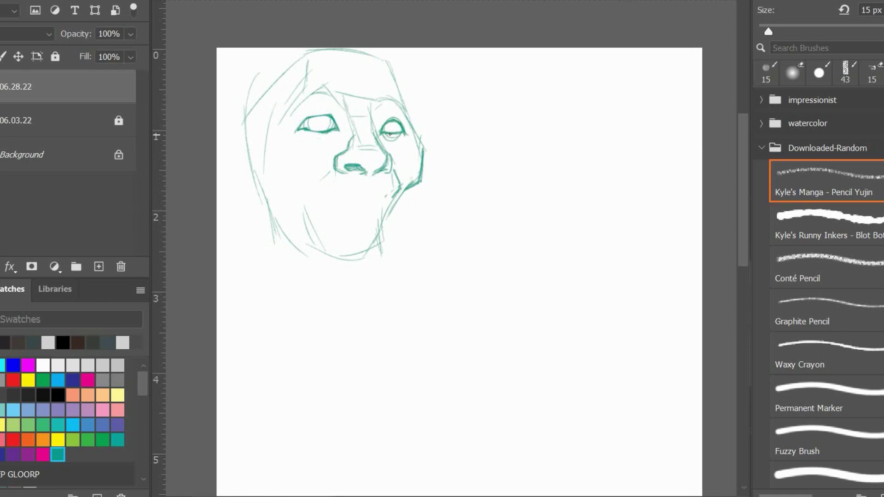
Erase the right eye's dark lower lid and hatch shading beside the nose bridge.
{"action": "key", "text": "e"}
{"action": "left_click_drag", "start_coordinate": [380, 134], "coordinate": [405, 137]}
{"action": "key", "text": "b"}
{"action": "key", "text": "e"}
{"action": "key", "text": "b"}
{"action": "key", "text": "e"}
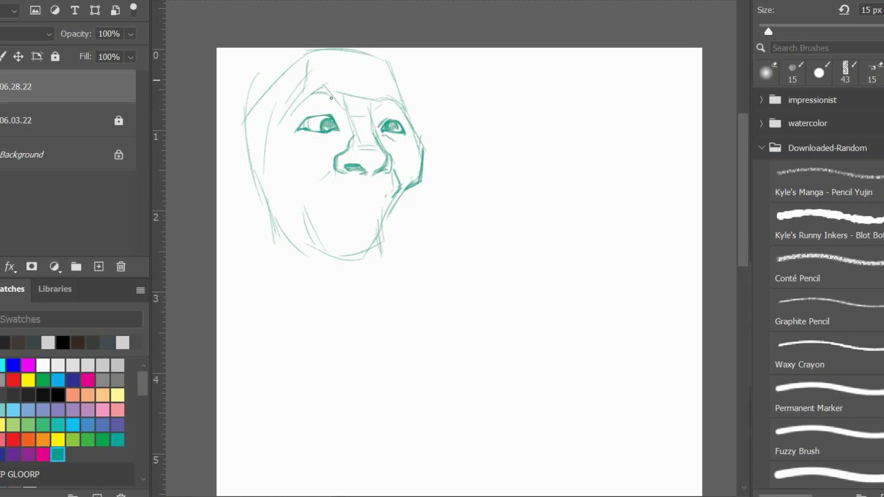
{"action": "key", "text": "b"}
{"action": "left_click_drag", "start_coordinate": [360, 134], "coordinate": [338, 169]}
Darken around the right eye, adjust the left eye with a lasso transform, and deepen the nose bridge.
{"action": "mouse_move", "coordinate": [377, 107]}
{"action": "left_mouse_down"}
{"action": "mouse_move", "coordinate": [400, 97]}
{"action": "mouse_move", "coordinate": [407, 121]}
{"action": "mouse_move", "coordinate": [331, 148]}
{"action": "left_mouse_up"}
{"action": "key", "text": "l"}
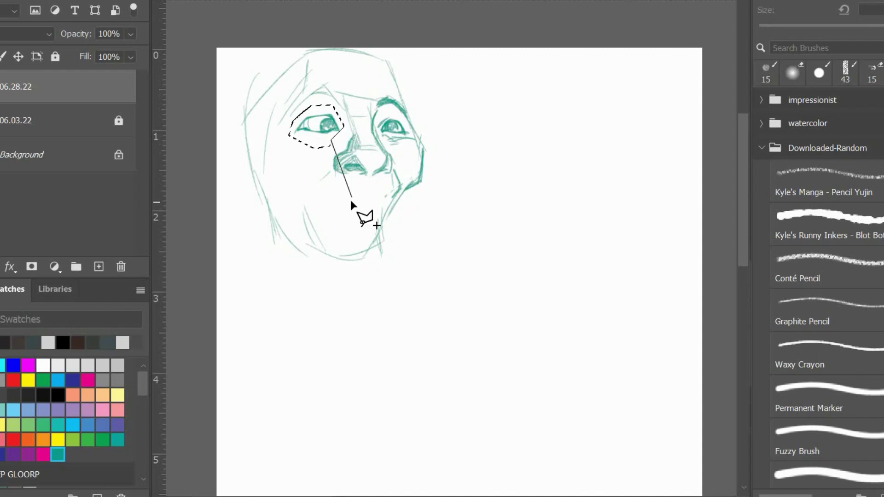
{"action": "key", "text": "ctrl+t"}
{"action": "key", "text": "Return"}
{"action": "key", "text": "ctrl+d"}
{"action": "key", "text": "b"}
{"action": "mouse_move", "coordinate": [347, 113]}
{"action": "left_mouse_down"}
{"action": "mouse_move", "coordinate": [338, 129]}
{"action": "mouse_move", "coordinate": [349, 138]}
{"action": "mouse_move", "coordinate": [318, 150]}
{"action": "mouse_move", "coordinate": [349, 129]}
{"action": "mouse_move", "coordinate": [382, 154]}
{"action": "mouse_move", "coordinate": [389, 179]}
{"action": "left_mouse_up"}
Draw a wide grin with teeth and hatched interior, then darken the left eyebrow and right jawline.
{"action": "left_click_drag", "start_coordinate": [302, 197], "coordinate": [394, 193]}
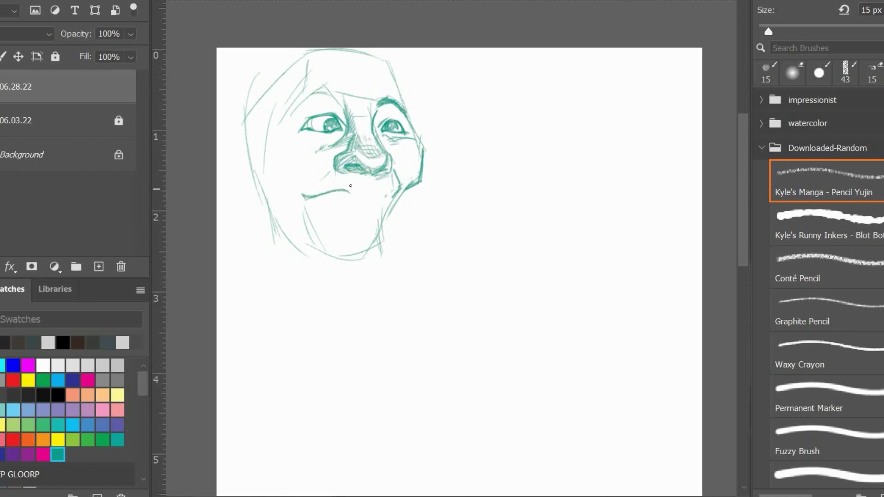
{"action": "left_click_drag", "start_coordinate": [303, 197], "coordinate": [390, 196]}
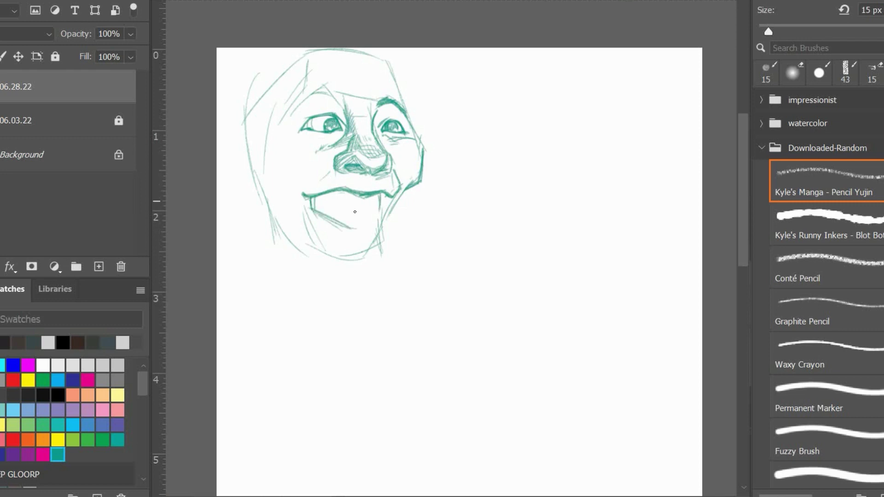
{"action": "left_click_drag", "start_coordinate": [313, 204], "coordinate": [378, 213]}
{"action": "left_click_drag", "start_coordinate": [362, 201], "coordinate": [362, 214]}
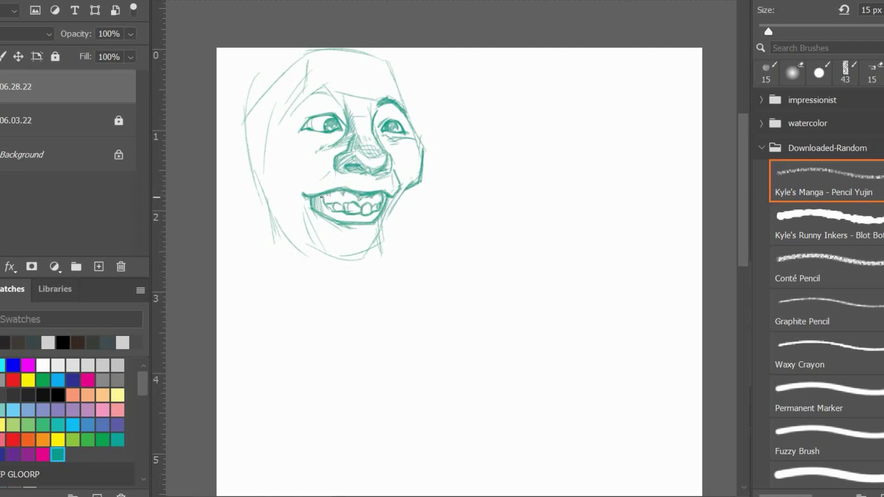
{"action": "left_click_drag", "start_coordinate": [324, 208], "coordinate": [315, 201]}
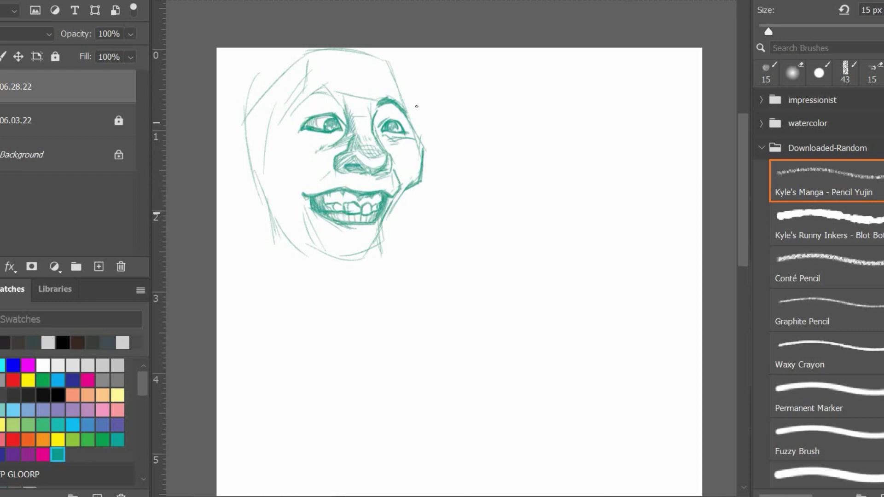
{"action": "left_click_drag", "start_coordinate": [319, 90], "coordinate": [335, 92]}
{"action": "mouse_move", "coordinate": [409, 189]}
{"action": "left_mouse_down"}
{"action": "mouse_move", "coordinate": [357, 266]}
{"action": "mouse_move", "coordinate": [411, 131]}
{"action": "mouse_move", "coordinate": [391, 67]}
{"action": "left_mouse_up"}
Add strokes beside the left eye, hatch the nose bridge, and outline the lower lip and jaw.
{"action": "left_click_drag", "start_coordinate": [304, 126], "coordinate": [290, 134]}
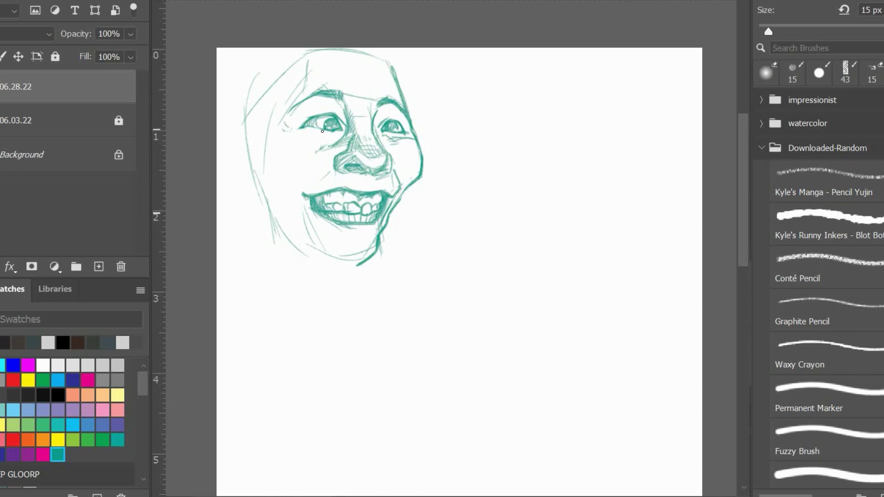
{"action": "key", "text": "b"}
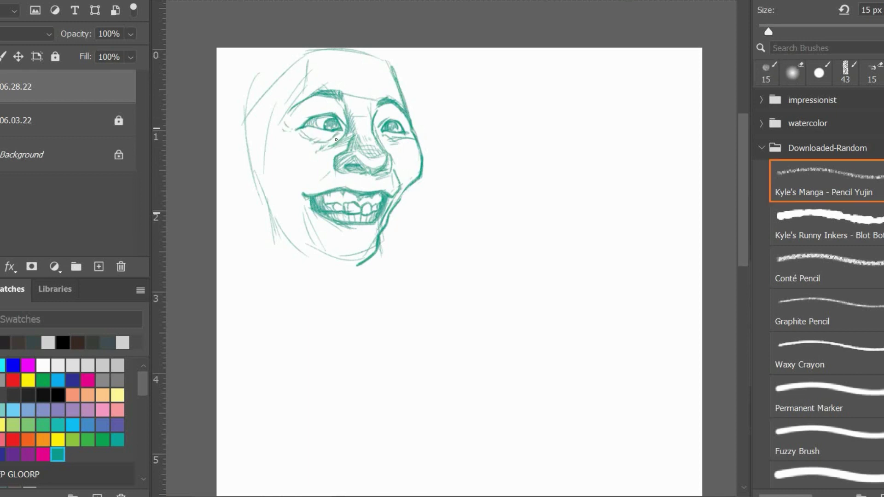
{"action": "mouse_move", "coordinate": [344, 99]}
{"action": "left_mouse_down"}
{"action": "mouse_move", "coordinate": [333, 121]}
{"action": "mouse_move", "coordinate": [343, 102]}
{"action": "left_mouse_up"}
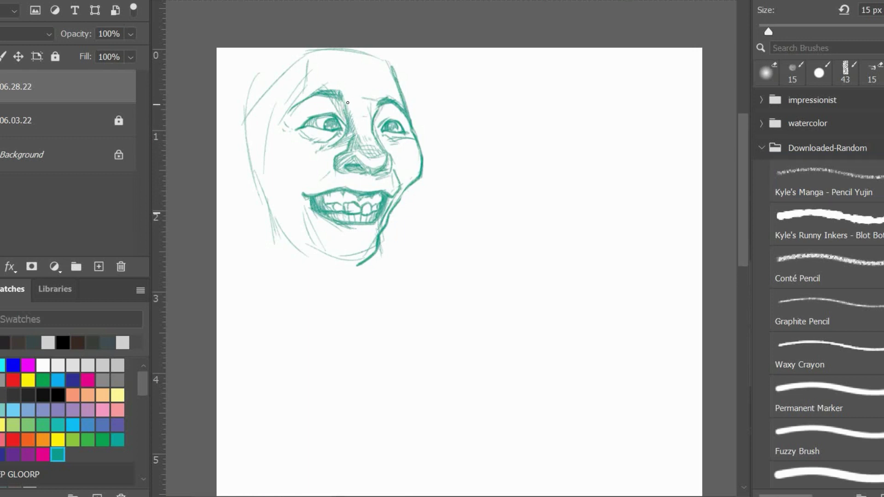
{"action": "left_click_drag", "start_coordinate": [353, 112], "coordinate": [358, 123]}
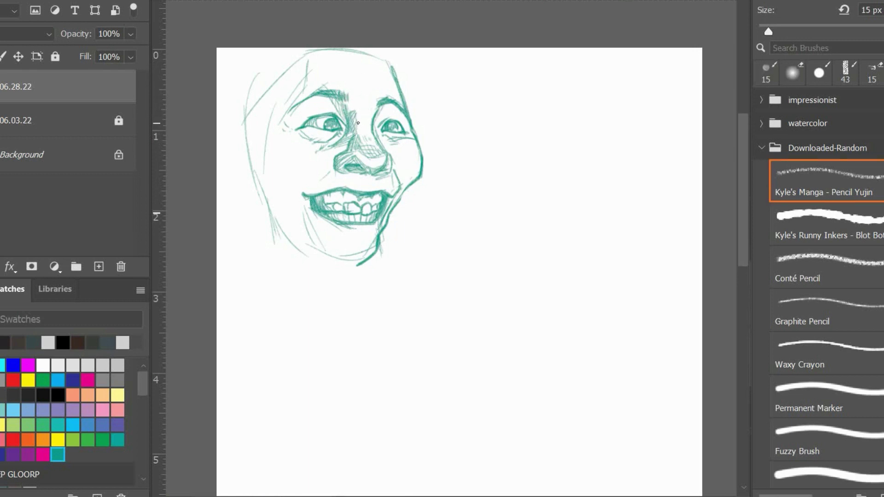
{"action": "left_click_drag", "start_coordinate": [305, 145], "coordinate": [280, 152]}
{"action": "mouse_move", "coordinate": [295, 187]}
{"action": "left_mouse_down"}
{"action": "mouse_move", "coordinate": [294, 203]}
{"action": "mouse_move", "coordinate": [330, 232]}
{"action": "mouse_move", "coordinate": [379, 229]}
{"action": "mouse_move", "coordinate": [333, 232]}
{"action": "left_mouse_up"}
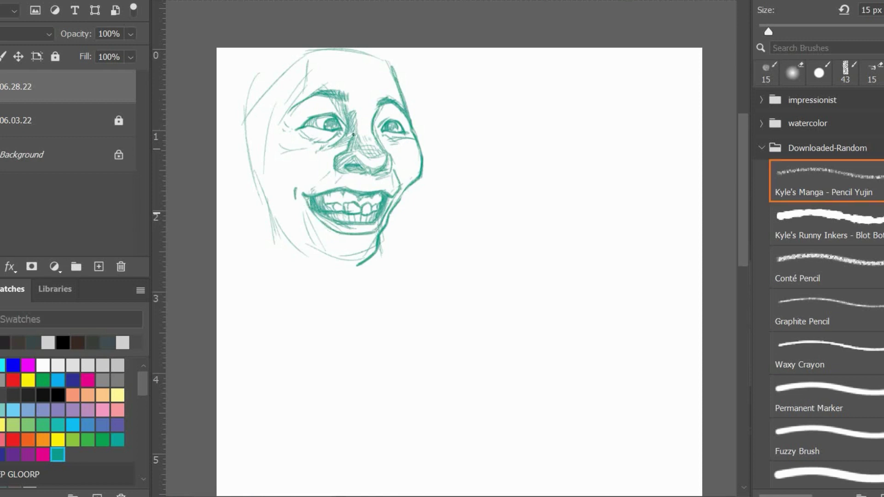
Hatch both cheeks and add wrinkles and strokes around the right eye.
{"action": "mouse_move", "coordinate": [343, 171]}
{"action": "left_mouse_down"}
{"action": "mouse_move", "coordinate": [313, 188]}
{"action": "mouse_move", "coordinate": [323, 181]}
{"action": "left_mouse_up"}
{"action": "left_click_drag", "start_coordinate": [399, 159], "coordinate": [392, 177]}
{"action": "mouse_move", "coordinate": [384, 139]}
{"action": "left_mouse_down"}
{"action": "mouse_move", "coordinate": [404, 146]}
{"action": "mouse_move", "coordinate": [386, 168]}
{"action": "mouse_move", "coordinate": [334, 172]}
{"action": "left_mouse_up"}
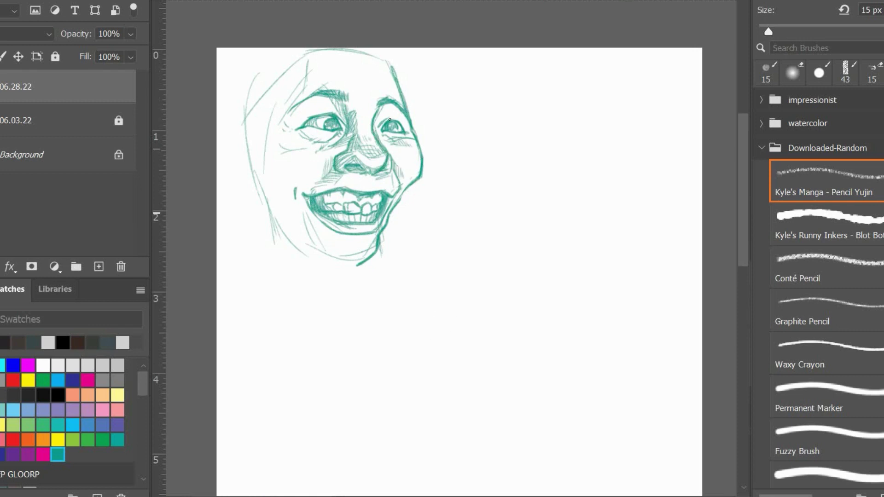
{"action": "left_click_drag", "start_coordinate": [390, 119], "coordinate": [402, 129]}
Densely hatch the left cheek and jaw, darken the chin contour and the nose bridge.
{"action": "mouse_move", "coordinate": [306, 103]}
{"action": "left_mouse_down"}
{"action": "mouse_move", "coordinate": [283, 132]}
{"action": "mouse_move", "coordinate": [285, 239]}
{"action": "left_mouse_up"}
{"action": "left_click_drag", "start_coordinate": [287, 193], "coordinate": [308, 249]}
{"action": "left_click_drag", "start_coordinate": [285, 157], "coordinate": [281, 189]}
{"action": "left_click_drag", "start_coordinate": [304, 212], "coordinate": [281, 244]}
{"action": "left_click_drag", "start_coordinate": [292, 180], "coordinate": [274, 225]}
{"action": "left_click_drag", "start_coordinate": [276, 183], "coordinate": [284, 152]}
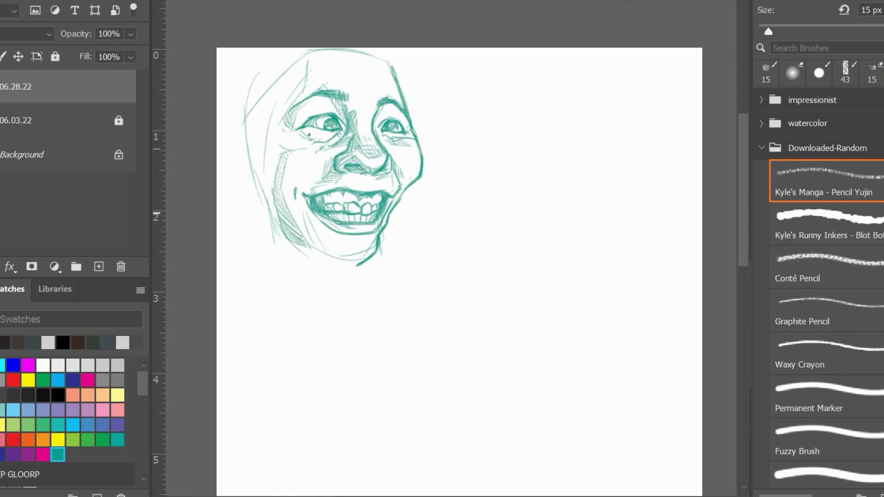
{"action": "mouse_move", "coordinate": [304, 227]}
{"action": "left_mouse_down"}
{"action": "mouse_move", "coordinate": [331, 254]}
{"action": "mouse_move", "coordinate": [358, 263]}
{"action": "left_mouse_up"}
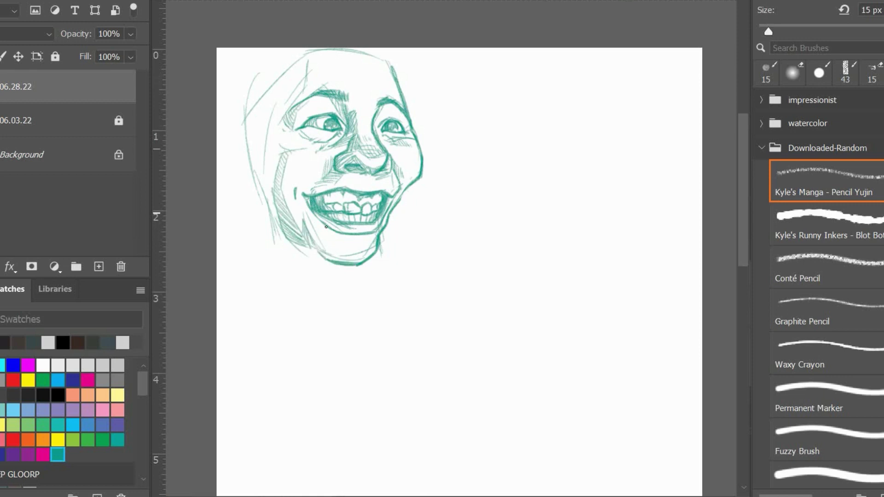
{"action": "mouse_move", "coordinate": [337, 222]}
{"action": "left_mouse_down"}
{"action": "mouse_move", "coordinate": [319, 238]}
{"action": "mouse_move", "coordinate": [322, 266]}
{"action": "mouse_move", "coordinate": [319, 259]}
{"action": "left_mouse_up"}
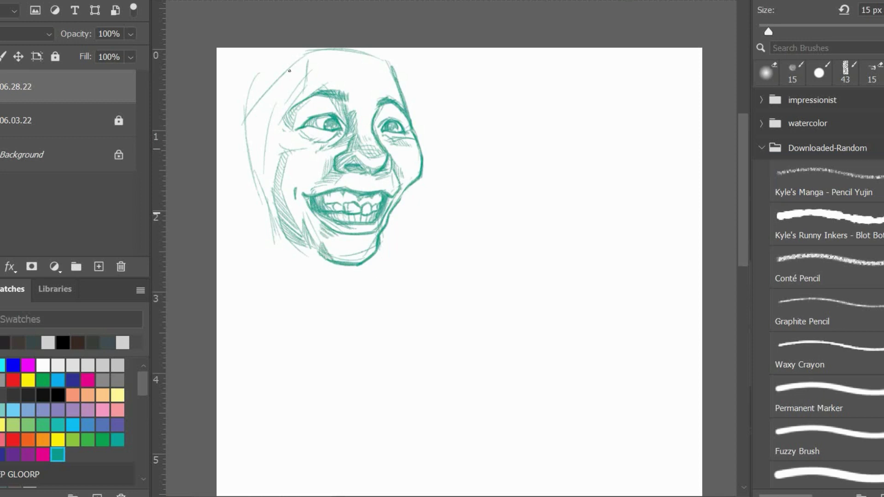
{"action": "left_click_drag", "start_coordinate": [342, 114], "coordinate": [346, 124]}
Sketch ears on both sides, neck lines below, and a right jaw line.
{"action": "left_click_drag", "start_coordinate": [245, 134], "coordinate": [256, 221]}
{"action": "mouse_move", "coordinate": [252, 186]}
{"action": "left_mouse_down"}
{"action": "mouse_move", "coordinate": [256, 246]}
{"action": "mouse_move", "coordinate": [257, 236]}
{"action": "left_mouse_up"}
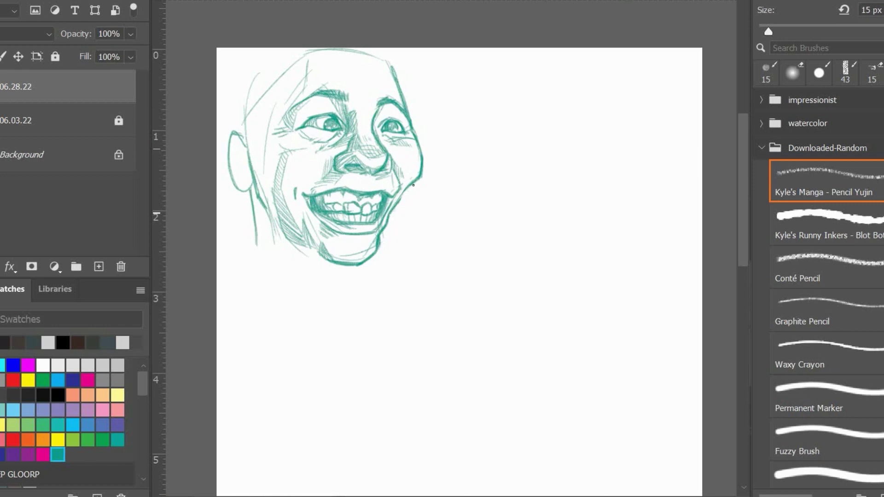
{"action": "left_click_drag", "start_coordinate": [414, 183], "coordinate": [394, 213]}
{"action": "mouse_move", "coordinate": [417, 140]}
{"action": "left_mouse_down"}
{"action": "mouse_move", "coordinate": [426, 130]}
{"action": "mouse_move", "coordinate": [433, 193]}
{"action": "mouse_move", "coordinate": [389, 223]}
{"action": "mouse_move", "coordinate": [391, 239]}
{"action": "left_mouse_up"}
Stroke the right cheek and jaw, curve the right ear, and hatch the left cheek and inner ear.
{"action": "left_click_drag", "start_coordinate": [439, 178], "coordinate": [394, 253]}
{"action": "left_click_drag", "start_coordinate": [432, 193], "coordinate": [400, 261]}
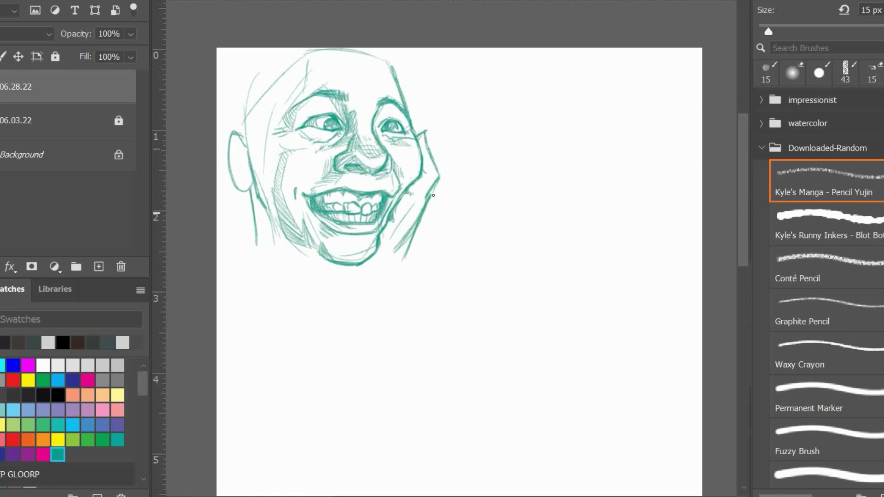
{"action": "left_click_drag", "start_coordinate": [410, 111], "coordinate": [437, 183]}
{"action": "mouse_move", "coordinate": [265, 127]}
{"action": "left_mouse_down"}
{"action": "mouse_move", "coordinate": [256, 168]}
{"action": "mouse_move", "coordinate": [234, 141]}
{"action": "mouse_move", "coordinate": [237, 172]}
{"action": "left_mouse_up"}
{"action": "left_click_drag", "start_coordinate": [237, 178], "coordinate": [246, 185]}
Outline the full skull, thicken the upper hair, and redraw the left cheek and ear.
{"action": "mouse_move", "coordinate": [295, 60]}
{"action": "left_mouse_down"}
{"action": "mouse_move", "coordinate": [244, 127]}
{"action": "mouse_move", "coordinate": [396, 64]}
{"action": "mouse_move", "coordinate": [407, 99]}
{"action": "left_mouse_up"}
{"action": "mouse_move", "coordinate": [396, 51]}
{"action": "left_mouse_down"}
{"action": "mouse_move", "coordinate": [409, 105]}
{"action": "mouse_move", "coordinate": [427, 98]}
{"action": "left_mouse_up"}
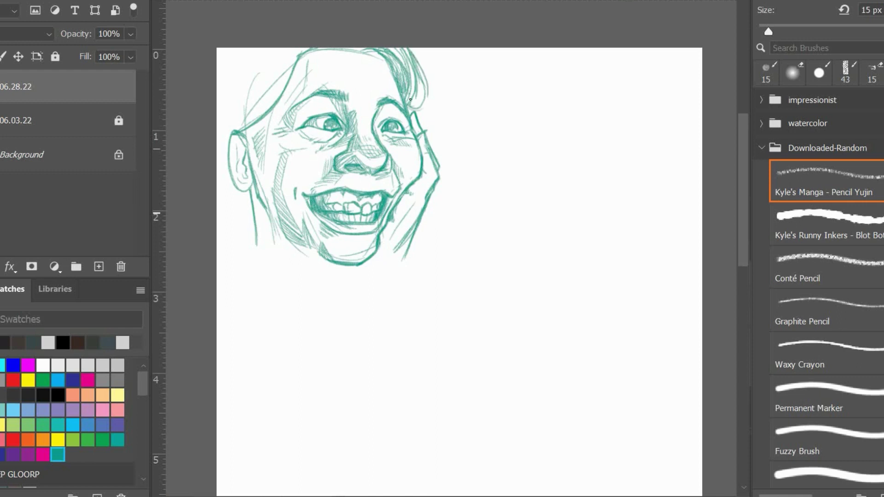
{"action": "mouse_move", "coordinate": [242, 48]}
{"action": "left_mouse_down"}
{"action": "mouse_move", "coordinate": [216, 73]}
{"action": "mouse_move", "coordinate": [218, 143]}
{"action": "left_mouse_up"}
{"action": "left_click_drag", "start_coordinate": [256, 108], "coordinate": [251, 177]}
{"action": "mouse_move", "coordinate": [249, 136]}
{"action": "left_mouse_down"}
{"action": "mouse_move", "coordinate": [262, 183]}
{"action": "mouse_move", "coordinate": [249, 197]}
{"action": "mouse_move", "coordinate": [235, 187]}
{"action": "left_mouse_up"}
Lighten the old ear lines and hatch the upper-left hair along the skull edge.
{"action": "key", "text": "e"}
{"action": "key", "text": "b"}
{"action": "left_click_drag", "start_coordinate": [230, 145], "coordinate": [244, 182]}
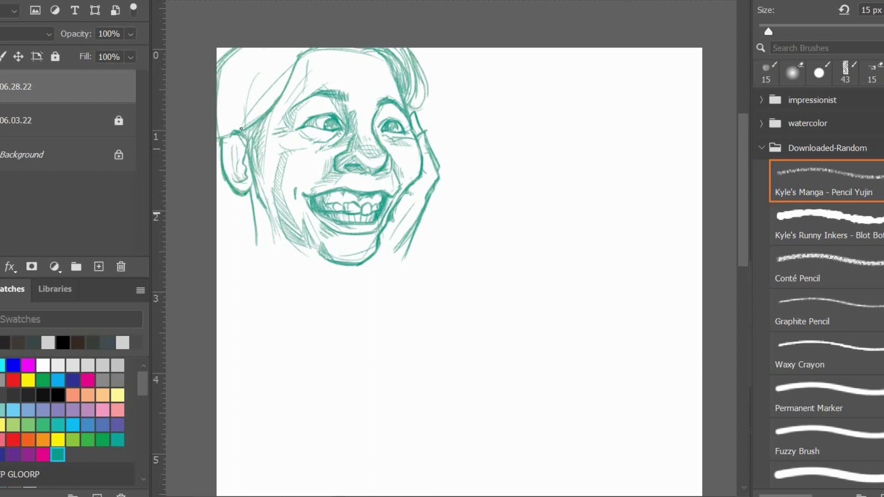
{"action": "mouse_move", "coordinate": [295, 50]}
{"action": "left_mouse_down"}
{"action": "mouse_move", "coordinate": [267, 111]}
{"action": "mouse_move", "coordinate": [234, 125]}
{"action": "left_mouse_up"}
{"action": "left_click_drag", "start_coordinate": [265, 48], "coordinate": [223, 81]}
{"action": "left_click_drag", "start_coordinate": [294, 50], "coordinate": [221, 99]}
{"action": "left_click_drag", "start_coordinate": [235, 115], "coordinate": [217, 134]}
{"action": "mouse_move", "coordinate": [303, 58]}
{"action": "left_mouse_down"}
{"action": "mouse_move", "coordinate": [286, 92]}
{"action": "mouse_move", "coordinate": [292, 55]}
{"action": "left_mouse_up"}
Hatch the lower jaw and lower-left cheek, and darken the neck line below the ear.
{"action": "mouse_move", "coordinate": [392, 254]}
{"action": "left_mouse_down"}
{"action": "mouse_move", "coordinate": [373, 261]}
{"action": "mouse_move", "coordinate": [276, 242]}
{"action": "mouse_move", "coordinate": [263, 249]}
{"action": "left_mouse_up"}
{"action": "key", "text": "ctrl+z"}
{"action": "left_click_drag", "start_coordinate": [285, 251], "coordinate": [265, 258]}
{"action": "left_click_drag", "start_coordinate": [293, 230], "coordinate": [274, 251]}
{"action": "left_click_drag", "start_coordinate": [292, 202], "coordinate": [272, 246]}
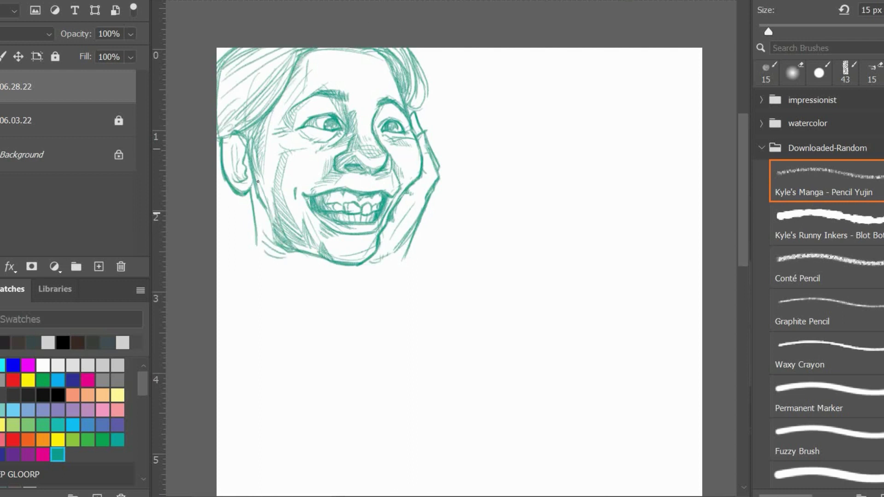
{"action": "left_click_drag", "start_coordinate": [257, 183], "coordinate": [265, 222]}
{"action": "mouse_move", "coordinate": [564, 78]}
{"action": "left_mouse_down"}
{"action": "mouse_move", "coordinate": [500, 168]}
{"action": "mouse_move", "coordinate": [639, 166]}
{"action": "left_mouse_up"}
{"action": "mouse_move", "coordinate": [509, 97]}
{"action": "left_mouse_down"}
{"action": "mouse_move", "coordinate": [501, 198]}
{"action": "mouse_move", "coordinate": [552, 254]}
{"action": "left_mouse_up"}
{"action": "left_click_drag", "start_coordinate": [634, 142], "coordinate": [622, 232]}
{"action": "left_click_drag", "start_coordinate": [534, 241], "coordinate": [619, 228]}
{"action": "left_click_drag", "start_coordinate": [637, 199], "coordinate": [607, 231]}
{"action": "left_click_drag", "start_coordinate": [626, 130], "coordinate": [624, 221]}
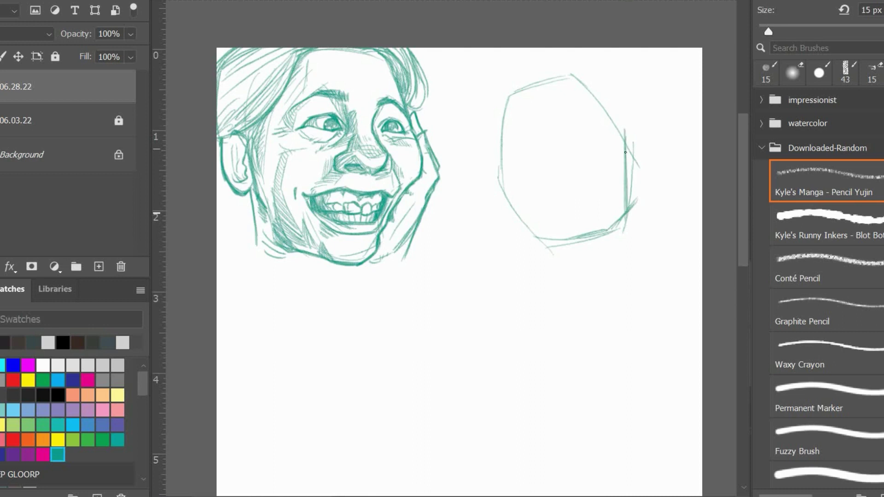
{"action": "left_click_drag", "start_coordinate": [606, 115], "coordinate": [627, 138]}
{"action": "left_click_drag", "start_coordinate": [510, 136], "coordinate": [503, 177]}
{"action": "mouse_move", "coordinate": [552, 252]}
{"action": "left_mouse_down"}
{"action": "mouse_move", "coordinate": [505, 159]}
{"action": "mouse_move", "coordinate": [509, 125]}
{"action": "left_mouse_up"}
{"action": "mouse_move", "coordinate": [507, 143]}
{"action": "left_mouse_down"}
{"action": "mouse_move", "coordinate": [531, 113]}
{"action": "mouse_move", "coordinate": [598, 101]}
{"action": "left_mouse_up"}
{"action": "key", "text": "ctrl+z"}
{"action": "key", "text": "ctrl+z"}
{"action": "key", "text": "ctrl+z"}
{"action": "key", "text": "ctrl+z"}
{"action": "key", "text": "ctrl+z"}
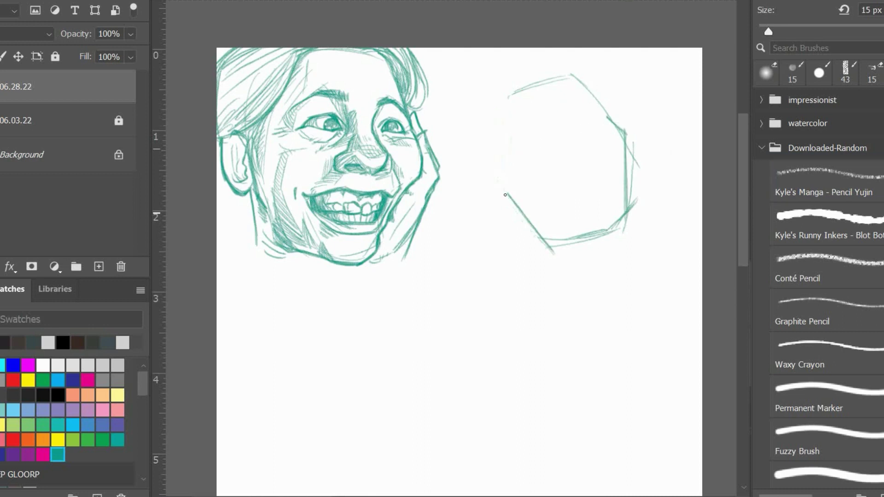
{"action": "key", "text": "ctrl+z"}
{"action": "key", "text": "ctrl+z"}
{"action": "key", "text": "ctrl+z"}
{"action": "mouse_move", "coordinate": [511, 91]}
{"action": "left_mouse_down"}
{"action": "mouse_move", "coordinate": [508, 196]}
{"action": "mouse_move", "coordinate": [616, 123]}
{"action": "left_mouse_up"}
{"action": "left_click_drag", "start_coordinate": [534, 150], "coordinate": [637, 130]}
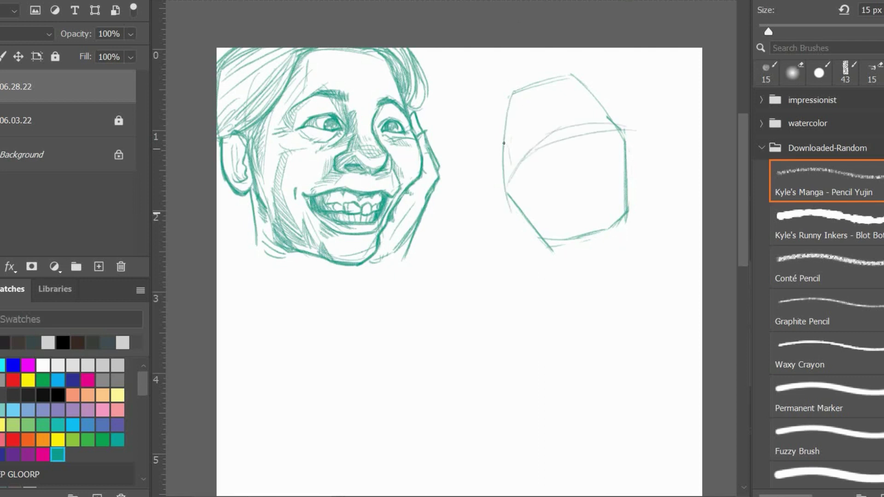
{"action": "left_click_drag", "start_coordinate": [503, 143], "coordinate": [509, 166]}
{"action": "mouse_move", "coordinate": [501, 137]}
{"action": "left_mouse_down"}
{"action": "mouse_move", "coordinate": [528, 113]}
{"action": "mouse_move", "coordinate": [596, 92]}
{"action": "left_mouse_up"}
{"action": "left_click_drag", "start_coordinate": [555, 178], "coordinate": [590, 165]}
{"action": "mouse_move", "coordinate": [553, 210]}
{"action": "left_mouse_down"}
{"action": "mouse_move", "coordinate": [588, 182]}
{"action": "mouse_move", "coordinate": [606, 191]}
{"action": "mouse_move", "coordinate": [568, 188]}
{"action": "mouse_move", "coordinate": [601, 188]}
{"action": "left_mouse_up"}
{"action": "key", "text": "ctrl+z"}
{"action": "key", "text": "e"}
{"action": "key", "text": "b"}
{"action": "mouse_move", "coordinate": [551, 207]}
{"action": "left_mouse_down"}
{"action": "mouse_move", "coordinate": [604, 186]}
{"action": "mouse_move", "coordinate": [594, 198]}
{"action": "left_mouse_up"}
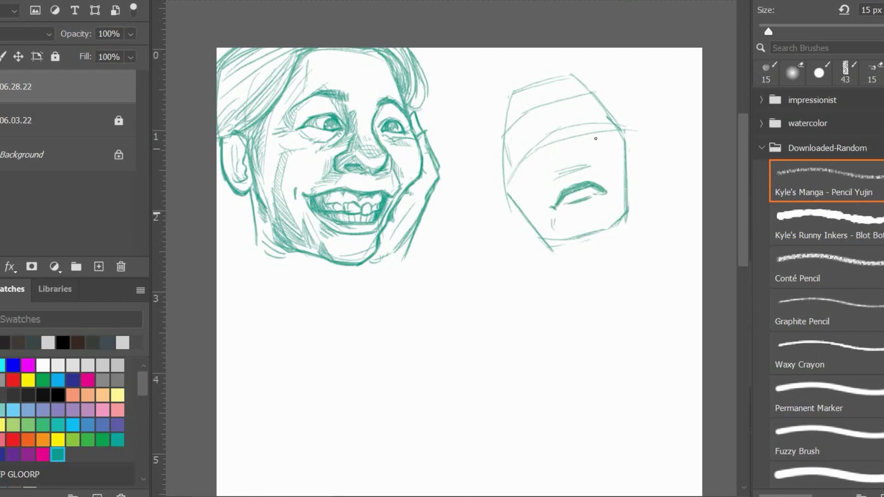
{"action": "mouse_move", "coordinate": [562, 173]}
{"action": "left_mouse_down"}
{"action": "mouse_move", "coordinate": [556, 157]}
{"action": "mouse_move", "coordinate": [580, 154]}
{"action": "mouse_move", "coordinate": [557, 170]}
{"action": "left_mouse_up"}
{"action": "key", "text": "e"}
{"action": "key", "text": "b"}
{"action": "mouse_move", "coordinate": [577, 157]}
{"action": "left_mouse_down"}
{"action": "mouse_move", "coordinate": [574, 167]}
{"action": "mouse_move", "coordinate": [580, 150]}
{"action": "left_mouse_up"}
{"action": "key", "text": "e"}
{"action": "key", "text": "b"}
{"action": "key", "text": "e"}
{"action": "key", "text": "b"}
{"action": "key", "text": "e"}
{"action": "key", "text": "b"}
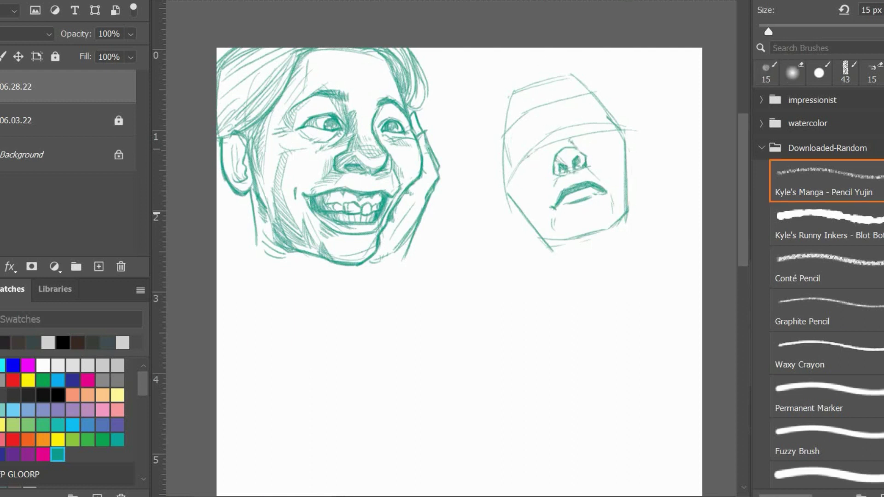
{"action": "left_click_drag", "start_coordinate": [513, 158], "coordinate": [606, 121]}
{"action": "mouse_move", "coordinate": [543, 128]}
{"action": "left_mouse_down"}
{"action": "mouse_move", "coordinate": [552, 147]}
{"action": "mouse_move", "coordinate": [568, 138]}
{"action": "left_mouse_up"}
{"action": "key", "text": "e"}
{"action": "key", "text": "b"}
{"action": "mouse_move", "coordinate": [518, 153]}
{"action": "left_mouse_down"}
{"action": "mouse_move", "coordinate": [537, 130]}
{"action": "mouse_move", "coordinate": [594, 109]}
{"action": "mouse_move", "coordinate": [599, 123]}
{"action": "mouse_move", "coordinate": [597, 115]}
{"action": "left_mouse_up"}
{"action": "key", "text": "e"}
{"action": "key", "text": "b"}
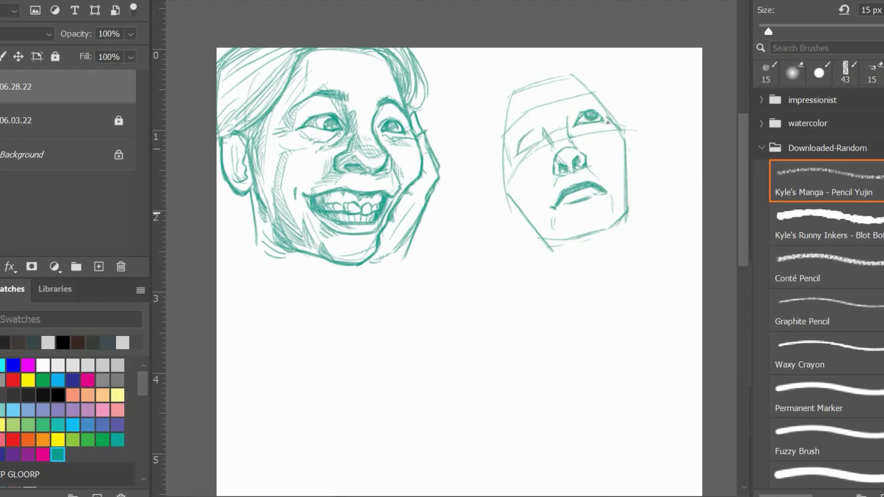
{"action": "key", "text": "e"}
{"action": "key", "text": "b"}
{"action": "key", "text": "e"}
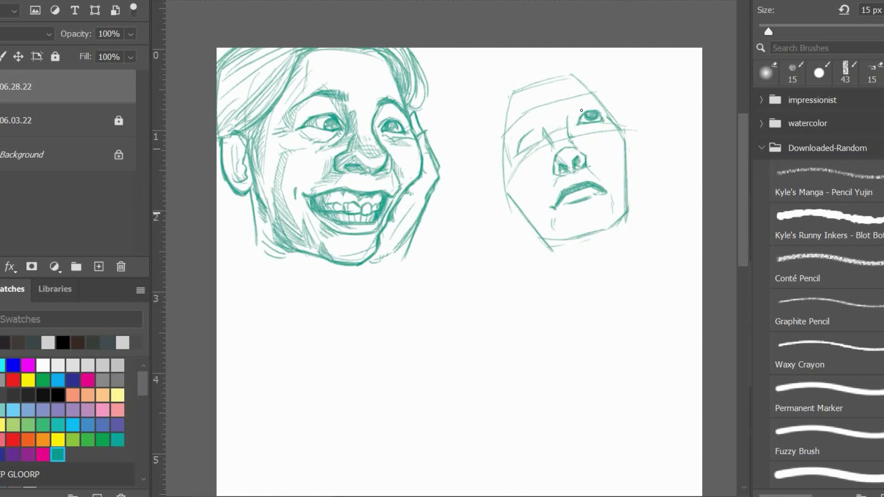
{"action": "mouse_move", "coordinate": [576, 124]}
{"action": "left_mouse_down"}
{"action": "mouse_move", "coordinate": [609, 112]}
{"action": "mouse_move", "coordinate": [590, 112]}
{"action": "mouse_move", "coordinate": [604, 121]}
{"action": "mouse_move", "coordinate": [579, 125]}
{"action": "mouse_move", "coordinate": [603, 120]}
{"action": "left_mouse_up"}
{"action": "key", "text": "b"}
{"action": "left_click_drag", "start_coordinate": [578, 113], "coordinate": [580, 127]}
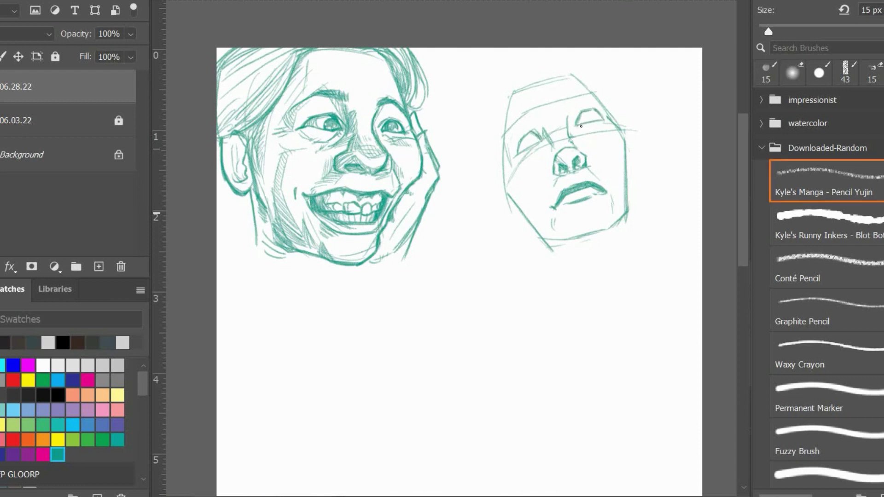
{"action": "mouse_move", "coordinate": [512, 133]}
{"action": "left_mouse_down"}
{"action": "mouse_move", "coordinate": [511, 203]}
{"action": "mouse_move", "coordinate": [541, 233]}
{"action": "left_mouse_up"}
{"action": "mouse_move", "coordinate": [512, 201]}
{"action": "left_mouse_down"}
{"action": "mouse_move", "coordinate": [552, 240]}
{"action": "mouse_move", "coordinate": [623, 216]}
{"action": "left_mouse_up"}
{"action": "mouse_move", "coordinate": [614, 122]}
{"action": "left_mouse_down"}
{"action": "mouse_move", "coordinate": [631, 159]}
{"action": "mouse_move", "coordinate": [627, 214]}
{"action": "left_mouse_up"}
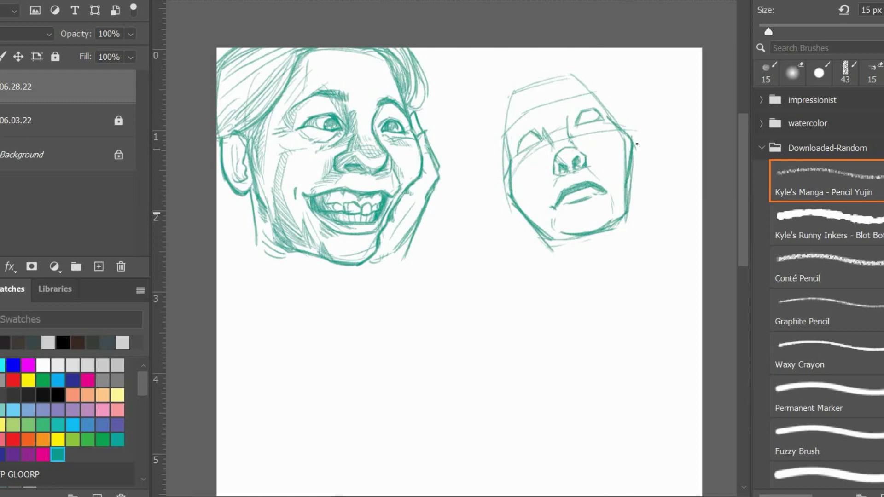
{"action": "key", "text": "e"}
{"action": "mouse_move", "coordinate": [506, 202]}
{"action": "left_mouse_down"}
{"action": "mouse_move", "coordinate": [523, 128]}
{"action": "mouse_move", "coordinate": [626, 138]}
{"action": "mouse_move", "coordinate": [582, 246]}
{"action": "mouse_move", "coordinate": [534, 211]}
{"action": "left_mouse_up"}
Outline a new angular head to the right of the grinning face, including jaw and chin.
{"action": "key", "text": "b"}
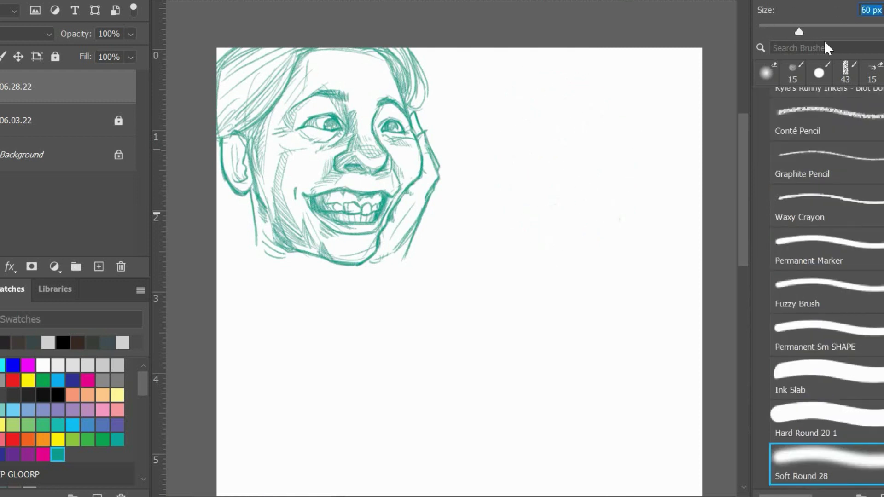
{"action": "mouse_move", "coordinate": [485, 113]}
{"action": "left_mouse_down"}
{"action": "mouse_move", "coordinate": [543, 72]}
{"action": "mouse_move", "coordinate": [571, 71]}
{"action": "left_mouse_up"}
{"action": "left_click_drag", "start_coordinate": [495, 102], "coordinate": [493, 189]}
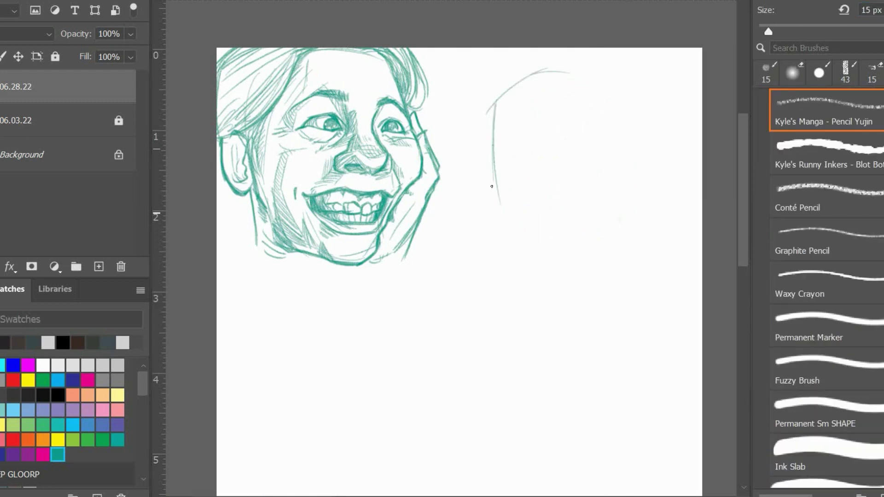
{"action": "mouse_move", "coordinate": [575, 73]}
{"action": "left_mouse_down"}
{"action": "mouse_move", "coordinate": [612, 108]}
{"action": "mouse_move", "coordinate": [628, 156]}
{"action": "left_mouse_up"}
{"action": "left_click_drag", "start_coordinate": [493, 182], "coordinate": [531, 268]}
{"action": "left_click_drag", "start_coordinate": [509, 226], "coordinate": [569, 279]}
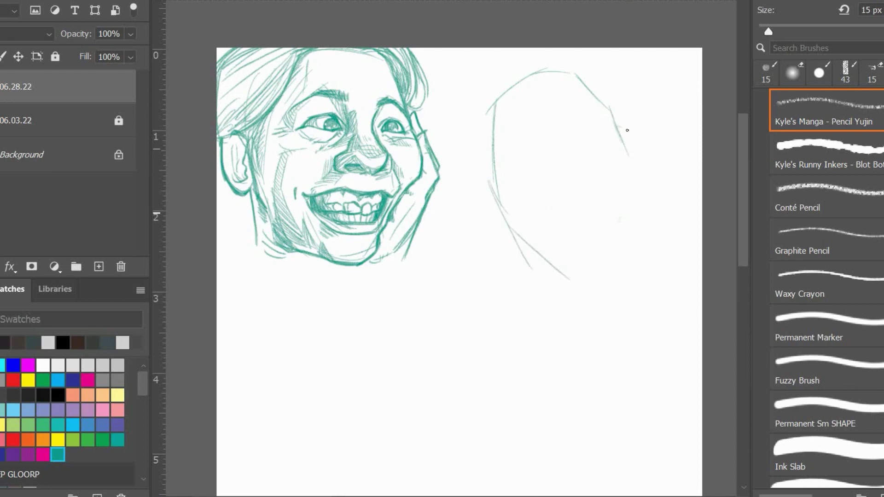
{"action": "mouse_move", "coordinate": [617, 114]}
{"action": "left_mouse_down"}
{"action": "mouse_move", "coordinate": [644, 166]}
{"action": "mouse_move", "coordinate": [645, 239]}
{"action": "left_mouse_up"}
{"action": "left_click_drag", "start_coordinate": [621, 242], "coordinate": [557, 255]}
{"action": "left_click_drag", "start_coordinate": [643, 202], "coordinate": [628, 245]}
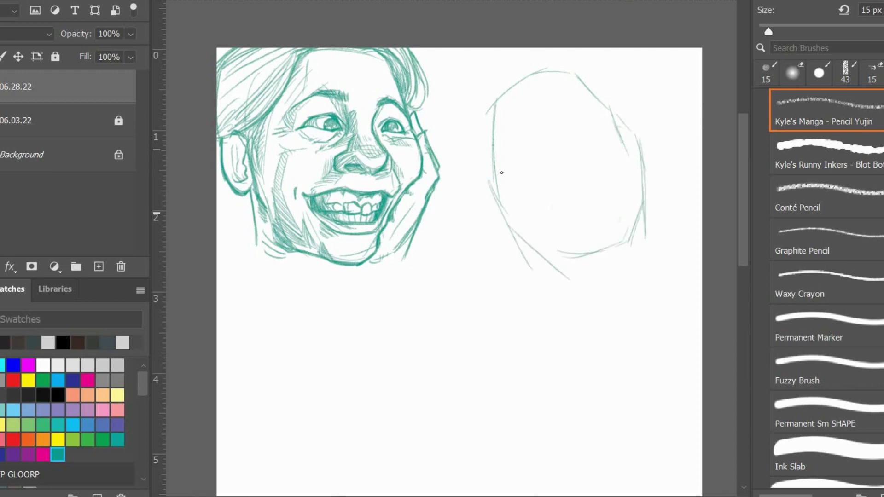
Draw a brow line, guide marks beneath it and a nose arc on the new head.
{"action": "mouse_move", "coordinate": [497, 165]}
{"action": "left_mouse_down"}
{"action": "mouse_move", "coordinate": [616, 115]}
{"action": "mouse_move", "coordinate": [627, 140]}
{"action": "left_mouse_up"}
{"action": "left_click_drag", "start_coordinate": [537, 137], "coordinate": [549, 158]}
{"action": "left_click_drag", "start_coordinate": [563, 120], "coordinate": [588, 180]}
{"action": "mouse_move", "coordinate": [552, 167]}
{"action": "left_mouse_down"}
{"action": "mouse_move", "coordinate": [553, 183]}
{"action": "mouse_move", "coordinate": [567, 188]}
{"action": "mouse_move", "coordinate": [583, 169]}
{"action": "left_mouse_up"}
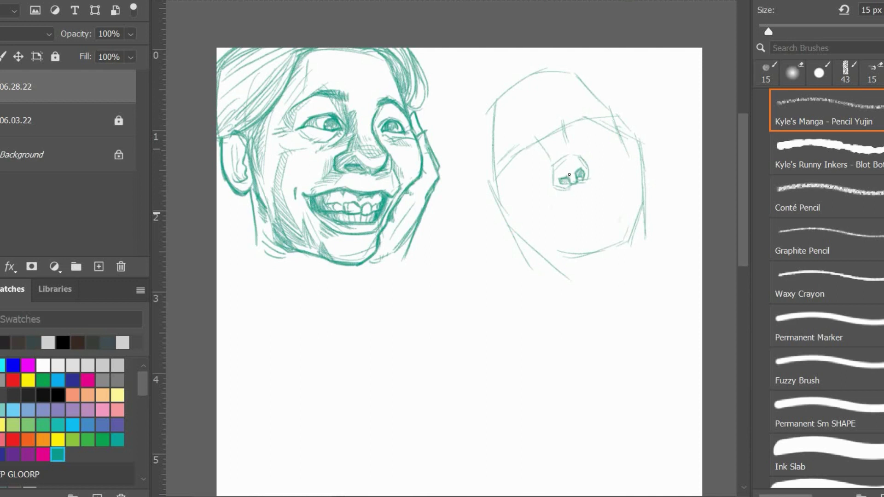
{"action": "key", "text": "e"}
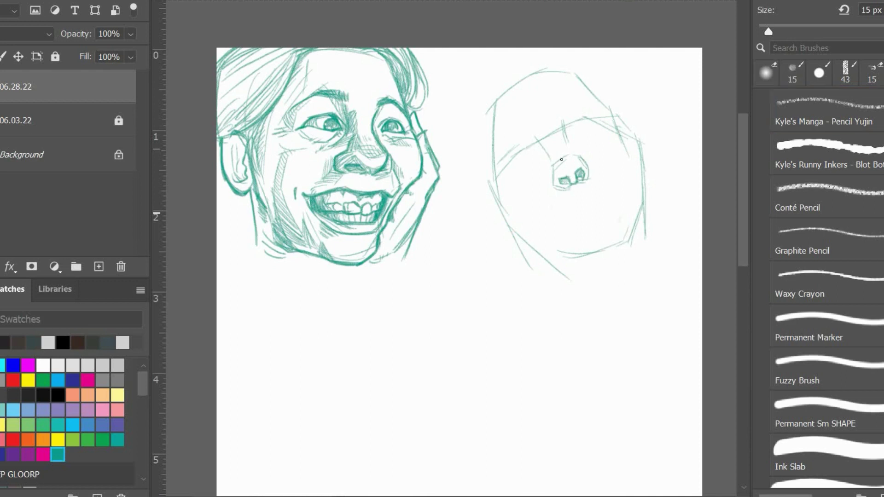
{"action": "key", "text": "b"}
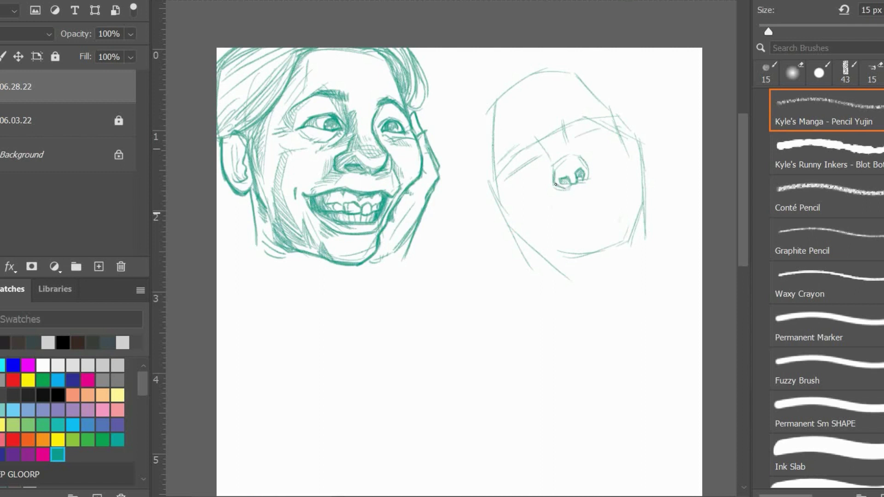
Outline the nose, shade both nostrils, draw the eyes and add brow creases.
{"action": "mouse_move", "coordinate": [577, 154]}
{"action": "left_mouse_down"}
{"action": "mouse_move", "coordinate": [554, 167]}
{"action": "mouse_move", "coordinate": [592, 170]}
{"action": "mouse_move", "coordinate": [591, 183]}
{"action": "mouse_move", "coordinate": [573, 172]}
{"action": "left_mouse_up"}
{"action": "key", "text": "ctrl+z"}
{"action": "mouse_move", "coordinate": [570, 174]}
{"action": "left_mouse_down"}
{"action": "mouse_move", "coordinate": [582, 162]}
{"action": "mouse_move", "coordinate": [574, 171]}
{"action": "left_mouse_up"}
{"action": "left_click_drag", "start_coordinate": [579, 169], "coordinate": [583, 164]}
{"action": "mouse_move", "coordinate": [510, 161]}
{"action": "left_mouse_down"}
{"action": "mouse_move", "coordinate": [525, 166]}
{"action": "mouse_move", "coordinate": [586, 118]}
{"action": "mouse_move", "coordinate": [605, 127]}
{"action": "mouse_move", "coordinate": [539, 153]}
{"action": "mouse_move", "coordinate": [536, 181]}
{"action": "left_mouse_up"}
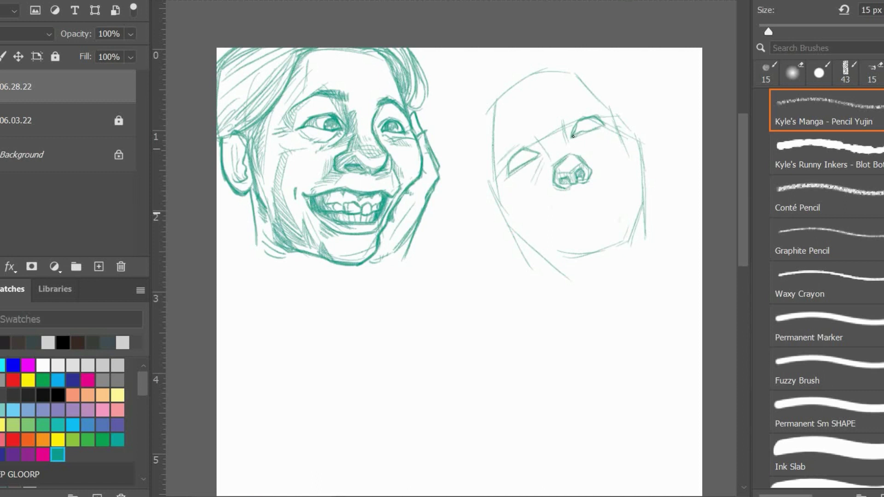
{"action": "mouse_move", "coordinate": [560, 124]}
{"action": "left_mouse_down"}
{"action": "mouse_move", "coordinate": [567, 140]}
{"action": "mouse_move", "coordinate": [594, 137]}
{"action": "mouse_move", "coordinate": [599, 147]}
{"action": "mouse_move", "coordinate": [575, 133]}
{"action": "mouse_move", "coordinate": [584, 126]}
{"action": "left_mouse_up"}
Shade the irises, define the nose bridge, and firm up the cheek, jaw and chin contours.
{"action": "mouse_move", "coordinate": [525, 155]}
{"action": "left_mouse_down"}
{"action": "mouse_move", "coordinate": [515, 164]}
{"action": "mouse_move", "coordinate": [549, 151]}
{"action": "mouse_move", "coordinate": [555, 179]}
{"action": "left_mouse_up"}
{"action": "key", "text": "e"}
{"action": "key", "text": "b"}
{"action": "mouse_move", "coordinate": [566, 147]}
{"action": "left_mouse_down"}
{"action": "mouse_move", "coordinate": [598, 171]}
{"action": "mouse_move", "coordinate": [548, 205]}
{"action": "left_mouse_up"}
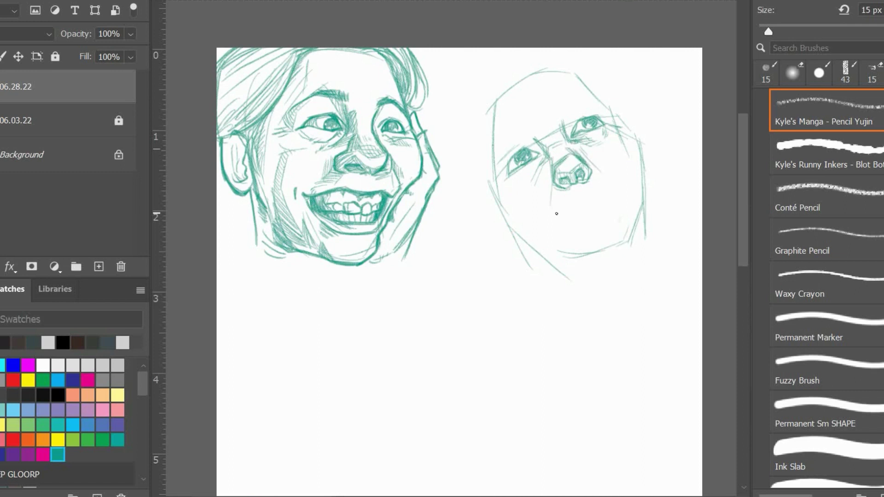
{"action": "mouse_move", "coordinate": [609, 137]}
{"action": "left_mouse_down"}
{"action": "mouse_move", "coordinate": [631, 154]}
{"action": "mouse_move", "coordinate": [633, 222]}
{"action": "left_mouse_up"}
{"action": "mouse_move", "coordinate": [490, 185]}
{"action": "left_mouse_down"}
{"action": "mouse_move", "coordinate": [550, 260]}
{"action": "mouse_move", "coordinate": [577, 266]}
{"action": "left_mouse_up"}
{"action": "left_click_drag", "start_coordinate": [643, 214], "coordinate": [568, 255]}
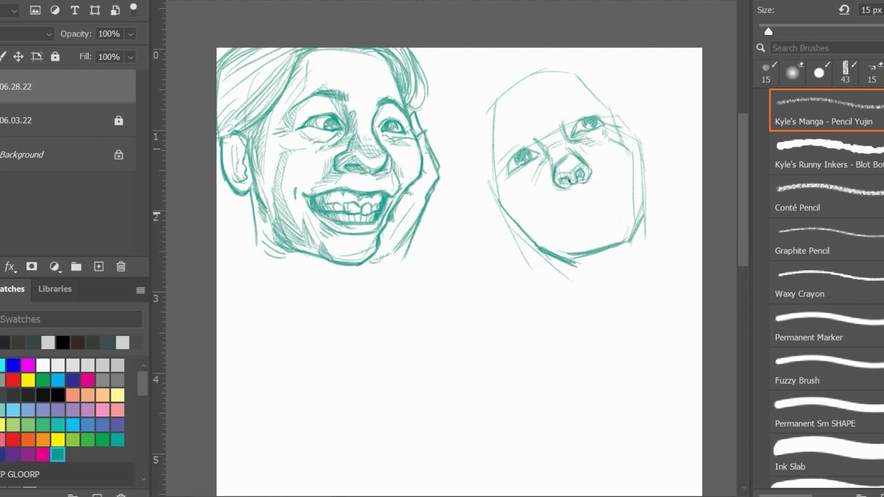
Darken the nostrils and draw a thick, shaded mouth below the nose.
{"action": "mouse_move", "coordinate": [569, 181]}
{"action": "left_mouse_down"}
{"action": "mouse_move", "coordinate": [581, 172]}
{"action": "mouse_move", "coordinate": [594, 192]}
{"action": "mouse_move", "coordinate": [569, 190]}
{"action": "mouse_move", "coordinate": [571, 199]}
{"action": "mouse_move", "coordinate": [611, 205]}
{"action": "left_mouse_up"}
{"action": "key", "text": "e"}
{"action": "key", "text": "b"}
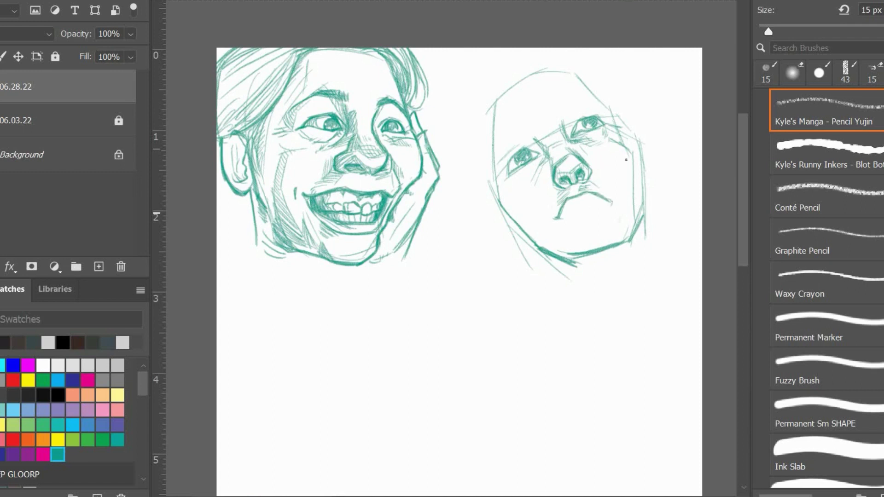
{"action": "mouse_move", "coordinate": [561, 219]}
{"action": "left_mouse_down"}
{"action": "mouse_move", "coordinate": [593, 198]}
{"action": "mouse_move", "coordinate": [610, 206]}
{"action": "left_mouse_up"}
{"action": "mouse_move", "coordinate": [571, 201]}
{"action": "left_mouse_down"}
{"action": "mouse_move", "coordinate": [560, 217]}
{"action": "mouse_move", "coordinate": [612, 201]}
{"action": "mouse_move", "coordinate": [576, 213]}
{"action": "left_mouse_up"}
{"action": "key", "text": "e"}
{"action": "key", "text": "b"}
{"action": "key", "text": "e"}
{"action": "key", "text": "b"}
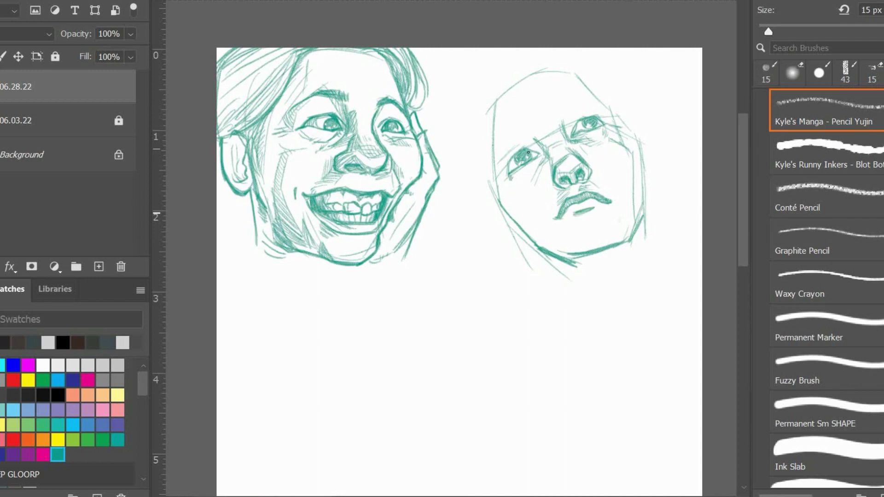
Shade under the left eye and hatch and darken the face's left contour.
{"action": "left_click_drag", "start_coordinate": [512, 183], "coordinate": [538, 158]}
{"action": "mouse_move", "coordinate": [498, 181]}
{"action": "left_mouse_down"}
{"action": "mouse_move", "coordinate": [527, 130]}
{"action": "mouse_move", "coordinate": [508, 141]}
{"action": "mouse_move", "coordinate": [528, 132]}
{"action": "left_mouse_up"}
{"action": "mouse_move", "coordinate": [497, 175]}
{"action": "left_mouse_down"}
{"action": "mouse_move", "coordinate": [501, 96]}
{"action": "mouse_move", "coordinate": [527, 74]}
{"action": "left_mouse_up"}
{"action": "key", "text": "e"}
{"action": "key", "text": "b"}
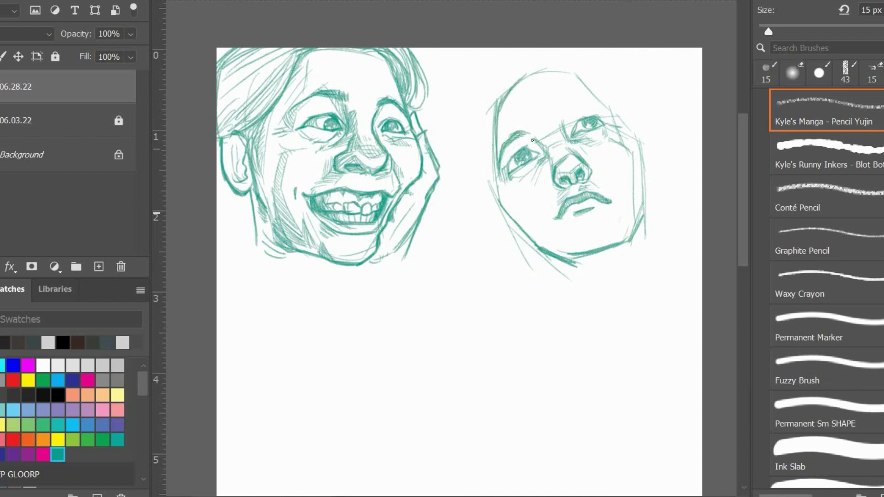
Darken the left eye's inner corner and draw the eyebrow above the right eye.
{"action": "left_click_drag", "start_coordinate": [531, 143], "coordinate": [544, 155]}
{"action": "left_click_drag", "start_coordinate": [566, 111], "coordinate": [606, 105]}
{"action": "mouse_move", "coordinate": [523, 157]}
{"action": "left_mouse_down"}
{"action": "mouse_move", "coordinate": [532, 145]}
{"action": "mouse_move", "coordinate": [530, 152]}
{"action": "left_mouse_up"}
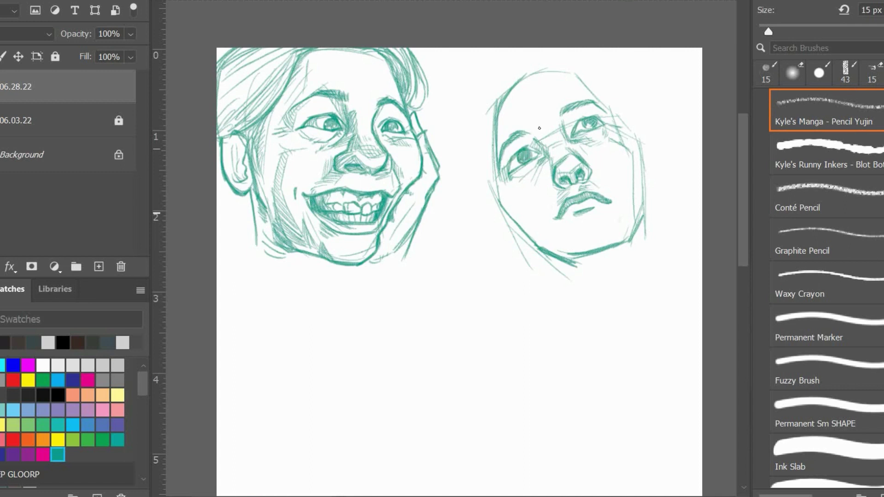
{"action": "key", "text": "e"}
{"action": "key", "text": "b"}
Lasso the nose area, transform and confirm it, then deselect.
{"action": "key", "text": "e"}
{"action": "key", "text": "l"}
{"action": "left_click_drag", "start_coordinate": [567, 155], "coordinate": [573, 160]}
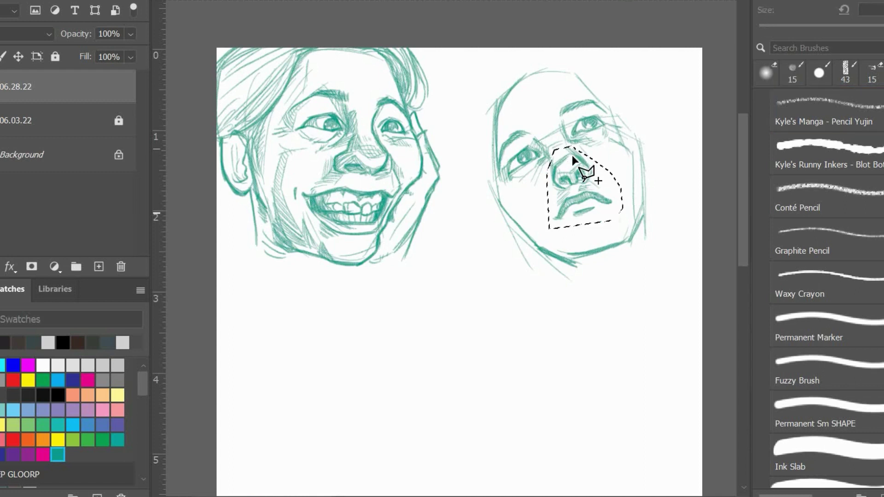
{"action": "key", "text": "ctrl+t"}
{"action": "key", "text": "Return"}
{"action": "key", "text": "ctrl+d"}
{"action": "key", "text": "b"}
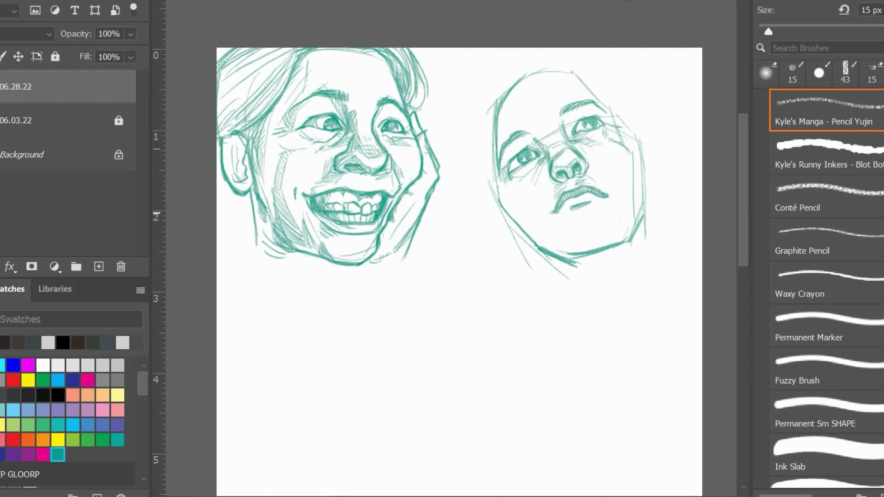
Strengthen the right and left cheek contours and re-stroke the forehead.
{"action": "mouse_move", "coordinate": [598, 99]}
{"action": "left_mouse_down"}
{"action": "mouse_move", "coordinate": [634, 155]}
{"action": "mouse_move", "coordinate": [638, 225]}
{"action": "mouse_move", "coordinate": [628, 228]}
{"action": "left_mouse_up"}
{"action": "left_click_drag", "start_coordinate": [497, 171], "coordinate": [508, 222]}
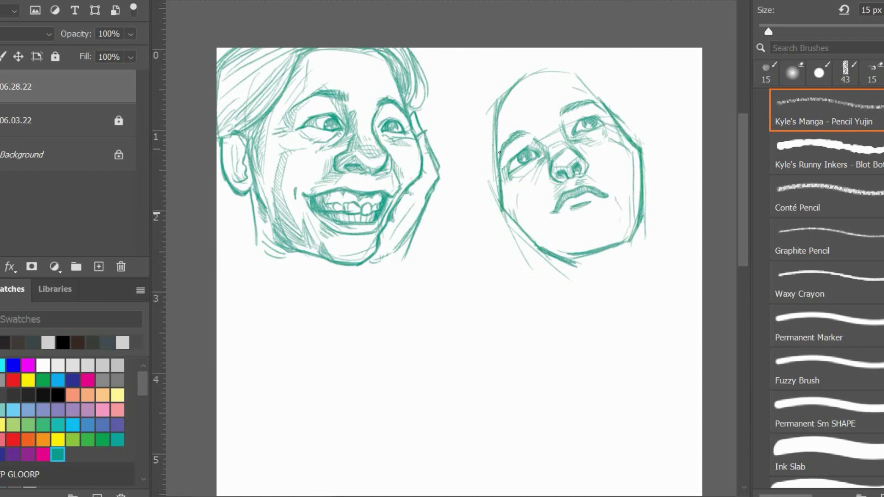
{"action": "key", "text": "e"}
{"action": "left_click_drag", "start_coordinate": [492, 141], "coordinate": [502, 182]}
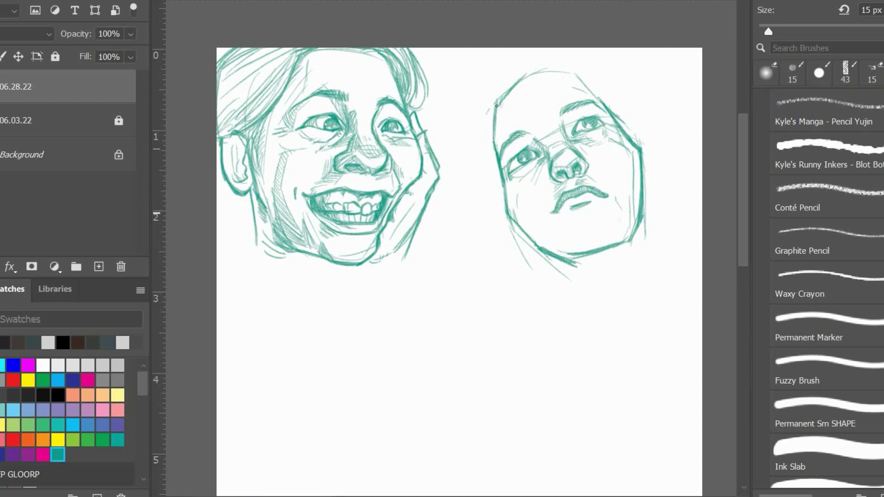
{"action": "key", "text": "b"}
{"action": "left_click_drag", "start_coordinate": [573, 73], "coordinate": [610, 109]}
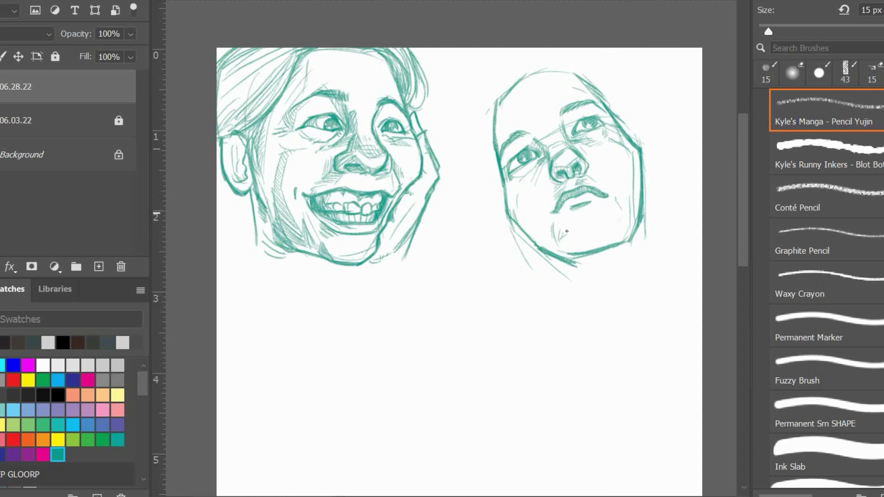
Hatch under the chin and jaw, then draw both sides of a long neck.
{"action": "mouse_move", "coordinate": [561, 256]}
{"action": "left_mouse_down"}
{"action": "mouse_move", "coordinate": [583, 260]}
{"action": "mouse_move", "coordinate": [637, 237]}
{"action": "mouse_move", "coordinate": [634, 228]}
{"action": "mouse_move", "coordinate": [577, 265]}
{"action": "left_mouse_up"}
{"action": "left_click_drag", "start_coordinate": [630, 251], "coordinate": [587, 262]}
{"action": "left_click_drag", "start_coordinate": [640, 205], "coordinate": [655, 302]}
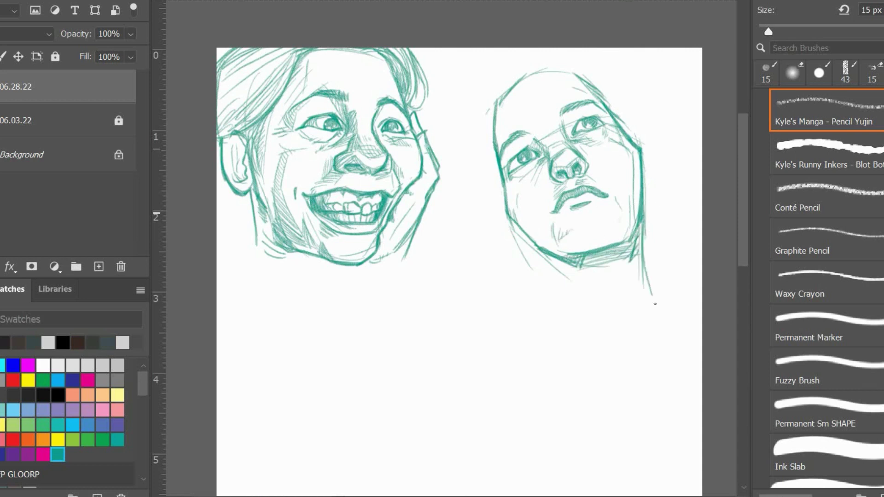
{"action": "left_click_drag", "start_coordinate": [567, 263], "coordinate": [586, 288]}
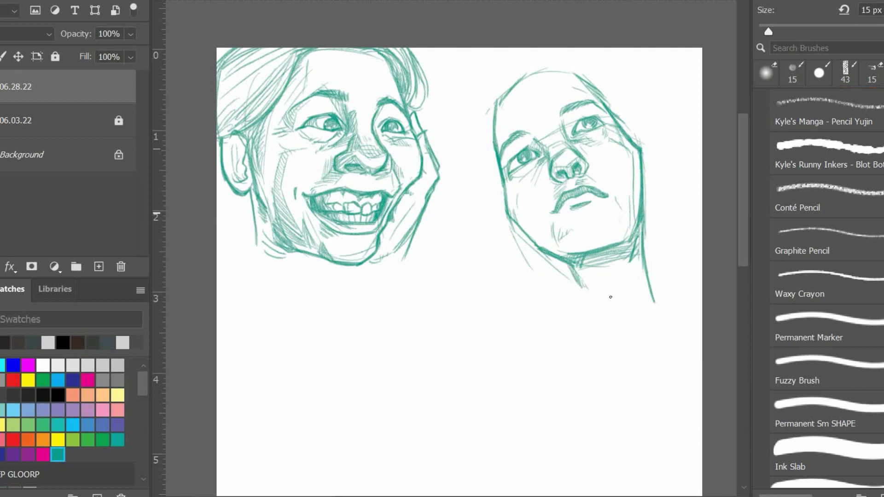
{"action": "left_click_drag", "start_coordinate": [560, 262], "coordinate": [572, 303]}
{"action": "mouse_move", "coordinate": [562, 261]}
{"action": "left_mouse_down"}
{"action": "mouse_move", "coordinate": [582, 289]}
{"action": "mouse_move", "coordinate": [578, 264]}
{"action": "mouse_move", "coordinate": [589, 310]}
{"action": "left_mouse_up"}
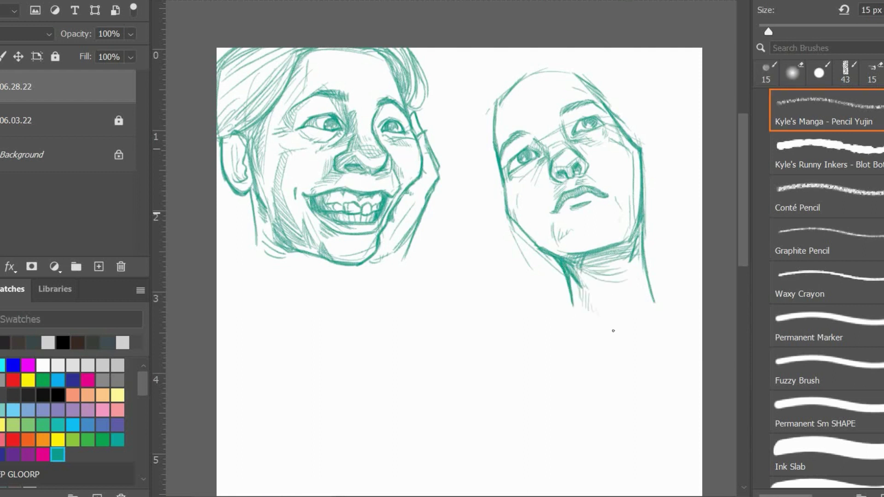
Refine the face's left contour and jaw line, and add a right ear.
{"action": "key", "text": "e"}
{"action": "key", "text": "b"}
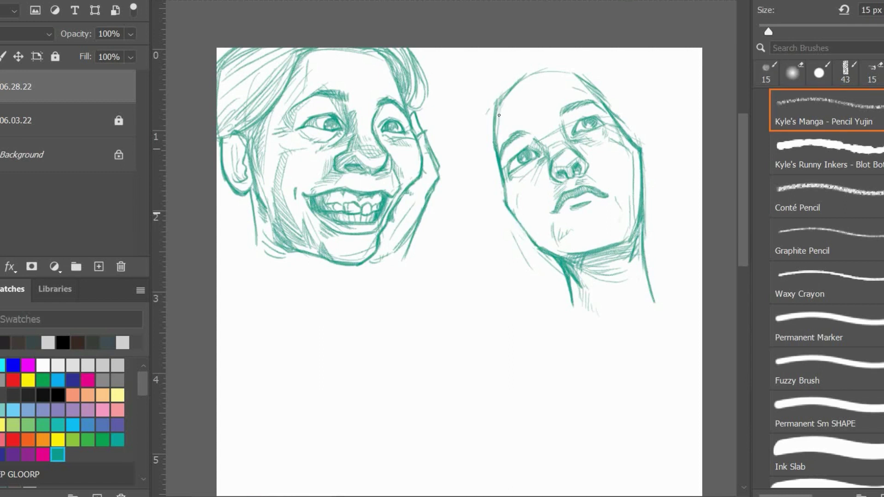
{"action": "left_click_drag", "start_coordinate": [506, 76], "coordinate": [496, 140]}
{"action": "key", "text": "e"}
{"action": "left_click_drag", "start_coordinate": [497, 100], "coordinate": [493, 151]}
{"action": "key", "text": "b"}
{"action": "left_click_drag", "start_coordinate": [506, 212], "coordinate": [529, 242]}
{"action": "mouse_move", "coordinate": [650, 130]}
{"action": "left_mouse_down"}
{"action": "mouse_move", "coordinate": [648, 181]}
{"action": "mouse_move", "coordinate": [641, 128]}
{"action": "left_mouse_up"}
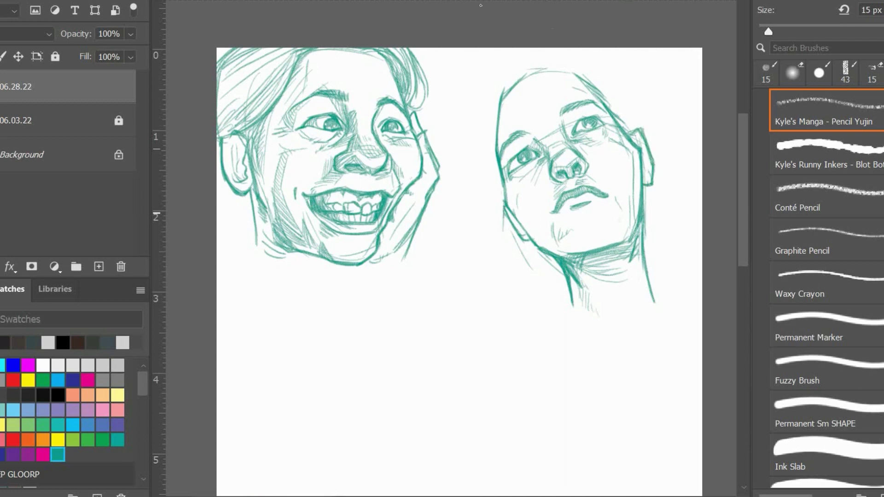
Refine the head top and draw long hair strands left of the face and down the neck.
{"action": "left_click_drag", "start_coordinate": [535, 69], "coordinate": [586, 76]}
{"action": "left_click_drag", "start_coordinate": [506, 83], "coordinate": [472, 265]}
{"action": "left_click_drag", "start_coordinate": [499, 159], "coordinate": [469, 318]}
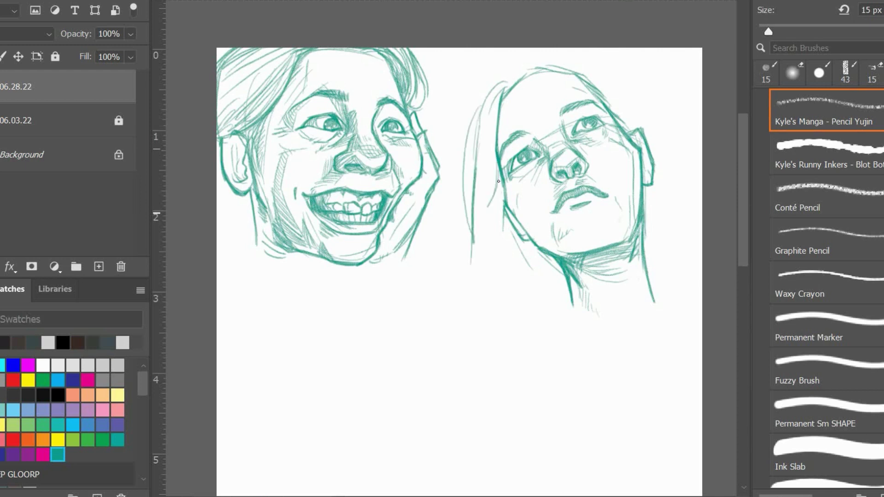
{"action": "left_click_drag", "start_coordinate": [498, 165], "coordinate": [473, 317]}
{"action": "mouse_move", "coordinate": [504, 214]}
{"action": "left_mouse_down"}
{"action": "mouse_move", "coordinate": [497, 315]}
{"action": "mouse_move", "coordinate": [525, 261]}
{"action": "left_mouse_up"}
{"action": "left_click_drag", "start_coordinate": [504, 189], "coordinate": [502, 325]}
{"action": "mouse_move", "coordinate": [511, 244]}
{"action": "left_mouse_down"}
{"action": "mouse_move", "coordinate": [515, 318]}
{"action": "mouse_move", "coordinate": [536, 333]}
{"action": "left_mouse_up"}
{"action": "mouse_move", "coordinate": [553, 258]}
{"action": "left_mouse_down"}
{"action": "mouse_move", "coordinate": [559, 331]}
{"action": "mouse_move", "coordinate": [539, 325]}
{"action": "left_mouse_up"}
Build up and lengthen the left hair mass and outline its edge over the crown.
{"action": "left_click_drag", "start_coordinate": [499, 162], "coordinate": [447, 290]}
{"action": "left_click_drag", "start_coordinate": [494, 182], "coordinate": [444, 287]}
{"action": "left_click_drag", "start_coordinate": [503, 88], "coordinate": [475, 226]}
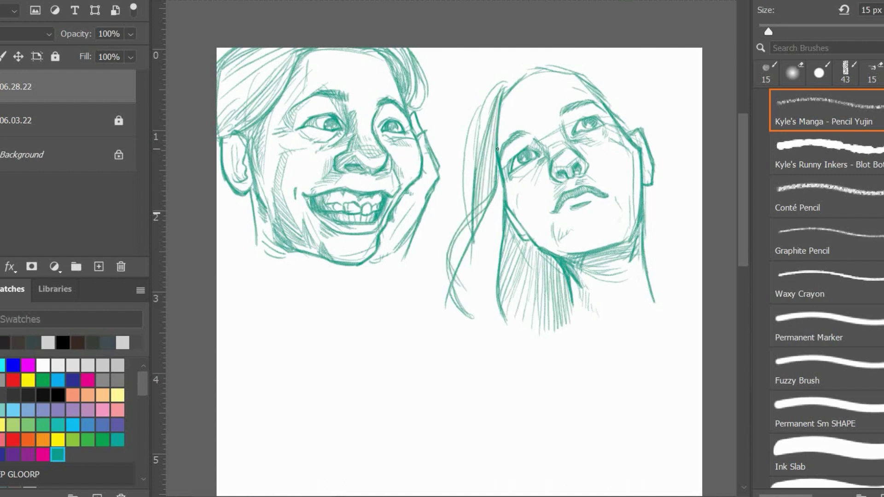
{"action": "left_click_drag", "start_coordinate": [495, 152], "coordinate": [455, 292]}
{"action": "left_click_drag", "start_coordinate": [502, 175], "coordinate": [474, 324]}
{"action": "left_click_drag", "start_coordinate": [488, 255], "coordinate": [458, 329]}
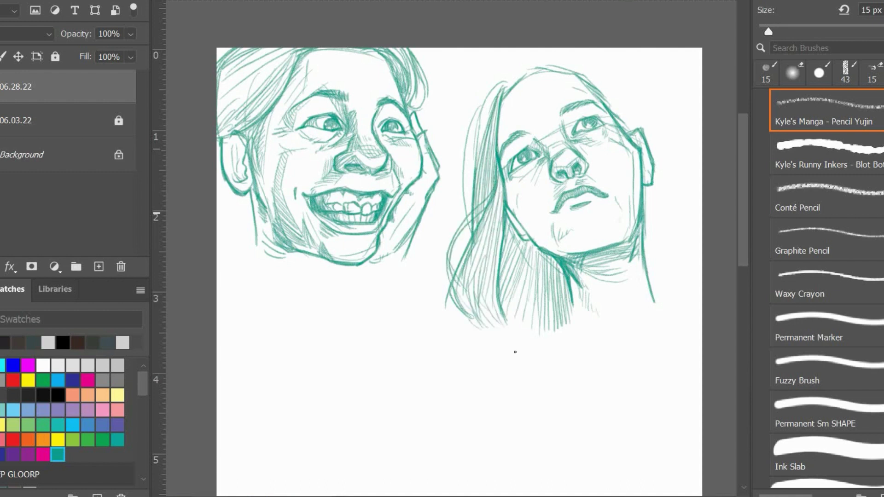
{"action": "mouse_move", "coordinate": [494, 85]}
{"action": "left_mouse_down"}
{"action": "mouse_move", "coordinate": [476, 158]}
{"action": "mouse_move", "coordinate": [534, 65]}
{"action": "left_mouse_up"}
{"action": "mouse_move", "coordinate": [482, 104]}
{"action": "left_mouse_down"}
{"action": "mouse_move", "coordinate": [459, 211]}
{"action": "mouse_move", "coordinate": [467, 230]}
{"action": "left_mouse_up"}
Hatch the crown and draw the outer hair contour sweeping toward the right ear.
{"action": "left_click_drag", "start_coordinate": [524, 74], "coordinate": [546, 64]}
{"action": "mouse_move", "coordinate": [513, 68]}
{"action": "left_mouse_down"}
{"action": "mouse_move", "coordinate": [538, 58]}
{"action": "mouse_move", "coordinate": [529, 66]}
{"action": "mouse_move", "coordinate": [658, 177]}
{"action": "left_mouse_up"}
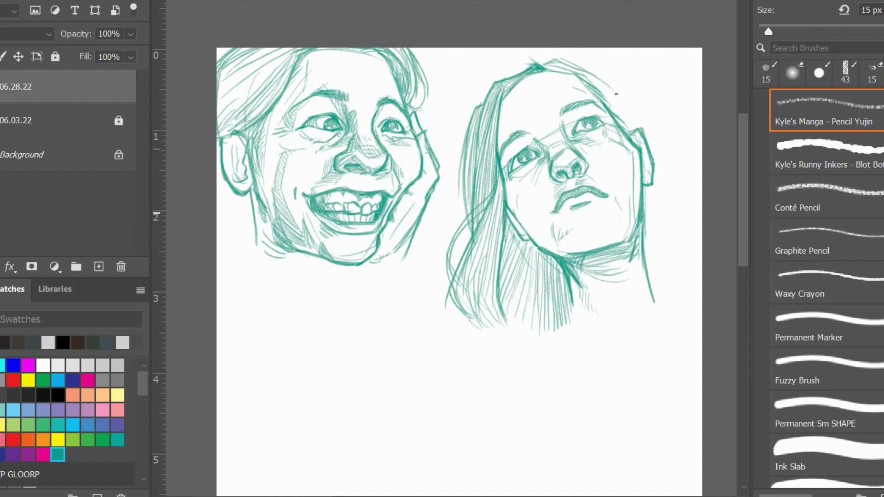
{"action": "left_click_drag", "start_coordinate": [544, 64], "coordinate": [591, 74]}
{"action": "left_click_drag", "start_coordinate": [555, 69], "coordinate": [640, 115]}
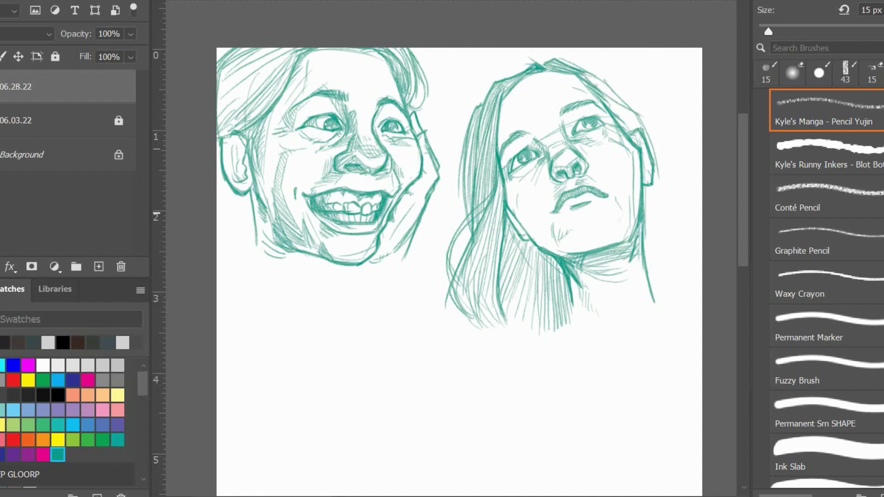
{"action": "mouse_move", "coordinate": [586, 75]}
{"action": "left_mouse_down"}
{"action": "mouse_move", "coordinate": [649, 138]}
{"action": "mouse_move", "coordinate": [656, 163]}
{"action": "left_mouse_up"}
{"action": "left_click_drag", "start_coordinate": [584, 72], "coordinate": [610, 81]}
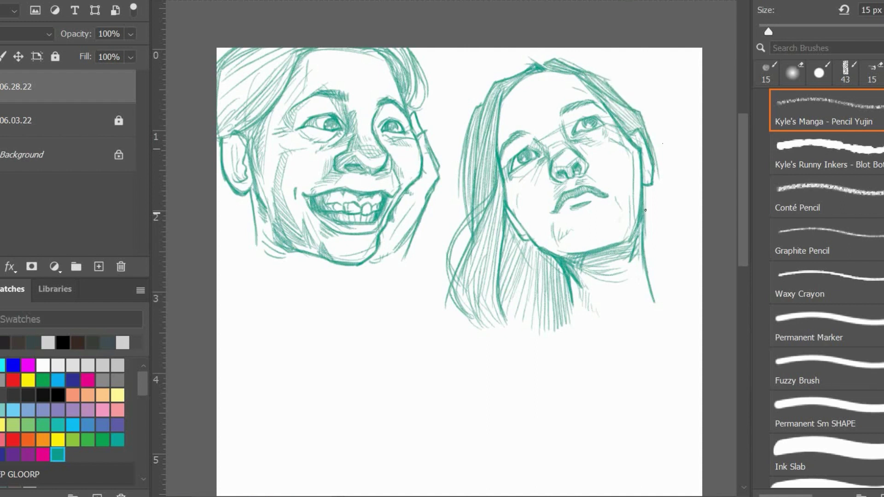
Hatch the right-side hair and add long outer curves falling past the ear and jaw.
{"action": "mouse_move", "coordinate": [650, 127]}
{"action": "left_mouse_down"}
{"action": "mouse_move", "coordinate": [626, 145]}
{"action": "mouse_move", "coordinate": [615, 139]}
{"action": "left_mouse_up"}
{"action": "left_click_drag", "start_coordinate": [640, 111], "coordinate": [621, 144]}
{"action": "mouse_move", "coordinate": [606, 103]}
{"action": "left_mouse_down"}
{"action": "mouse_move", "coordinate": [662, 137]}
{"action": "mouse_move", "coordinate": [667, 168]}
{"action": "left_mouse_up"}
{"action": "left_click_drag", "start_coordinate": [652, 136], "coordinate": [673, 286]}
{"action": "mouse_move", "coordinate": [655, 138]}
{"action": "left_mouse_down"}
{"action": "mouse_move", "coordinate": [679, 287]}
{"action": "mouse_move", "coordinate": [665, 272]}
{"action": "left_mouse_up"}
{"action": "left_click_drag", "start_coordinate": [660, 166], "coordinate": [646, 237]}
Outline the top and right side of a new head in the blank area below.
{"action": "key", "text": "e"}
{"action": "key", "text": "b"}
{"action": "key", "text": "e"}
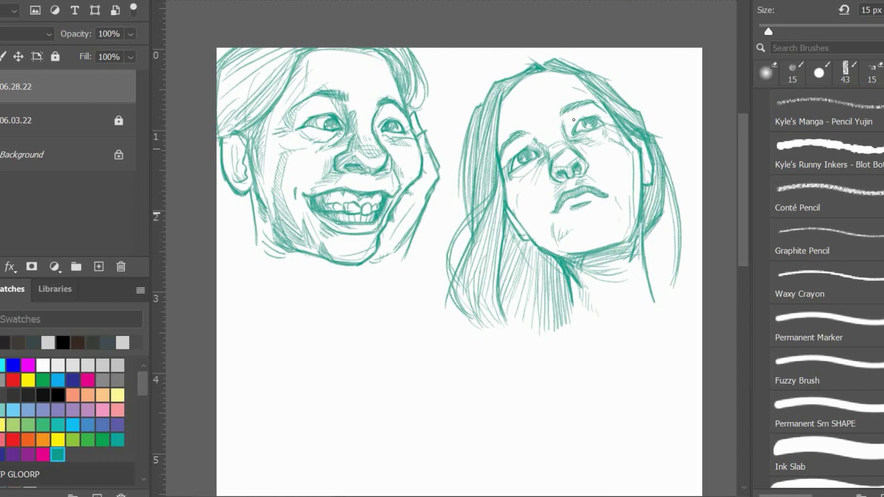
{"action": "scroll", "coordinate": [578, 233], "scroll_direction": "down", "scroll_amount": 3}
{"action": "scroll", "coordinate": [552, 268], "scroll_direction": "up", "scroll_amount": 5}
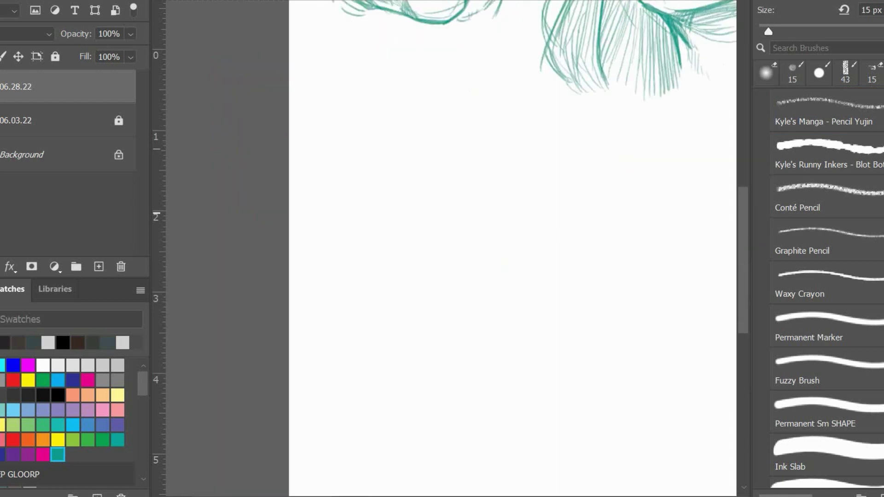
{"action": "key", "text": "b"}
{"action": "mouse_move", "coordinate": [373, 368]}
{"action": "left_mouse_down"}
{"action": "mouse_move", "coordinate": [342, 199]}
{"action": "mouse_move", "coordinate": [398, 129]}
{"action": "mouse_move", "coordinate": [614, 159]}
{"action": "mouse_move", "coordinate": [612, 207]}
{"action": "left_mouse_up"}
{"action": "left_click_drag", "start_coordinate": [562, 154], "coordinate": [619, 255]}
{"action": "mouse_move", "coordinate": [612, 207]}
{"action": "left_mouse_down"}
{"action": "mouse_move", "coordinate": [598, 361]}
{"action": "mouse_move", "coordinate": [567, 434]}
{"action": "left_mouse_up"}
Add the left ear, the hairline across the forehead and the inner face contour.
{"action": "mouse_move", "coordinate": [392, 293]}
{"action": "left_mouse_down"}
{"action": "mouse_move", "coordinate": [355, 307]}
{"action": "mouse_move", "coordinate": [385, 366]}
{"action": "mouse_move", "coordinate": [407, 385]}
{"action": "left_mouse_up"}
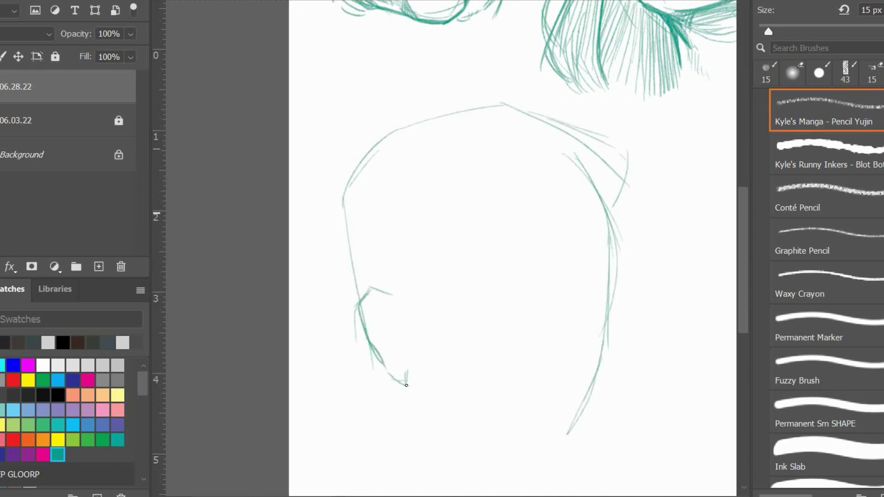
{"action": "left_click_drag", "start_coordinate": [409, 316], "coordinate": [409, 260]}
{"action": "left_click_drag", "start_coordinate": [406, 272], "coordinate": [425, 261]}
{"action": "mouse_move", "coordinate": [431, 259]}
{"action": "left_mouse_down"}
{"action": "mouse_move", "coordinate": [526, 164]}
{"action": "mouse_move", "coordinate": [572, 154]}
{"action": "left_mouse_up"}
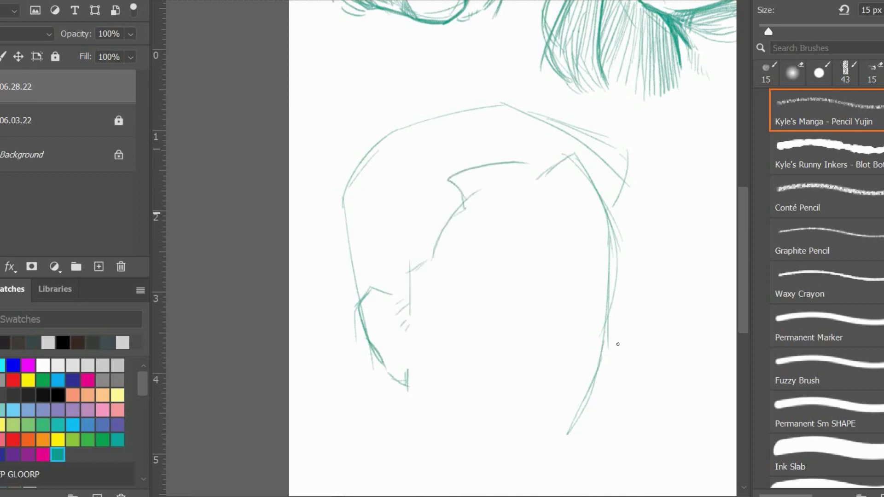
{"action": "left_click_drag", "start_coordinate": [639, 314], "coordinate": [615, 220]}
{"action": "left_click_drag", "start_coordinate": [387, 314], "coordinate": [409, 364]}
Draw the jaw, chin and right cheek contours of the new head.
{"action": "left_click_drag", "start_coordinate": [420, 379], "coordinate": [453, 393]}
{"action": "left_click_drag", "start_coordinate": [394, 247], "coordinate": [410, 297]}
{"action": "left_click_drag", "start_coordinate": [418, 304], "coordinate": [458, 363]}
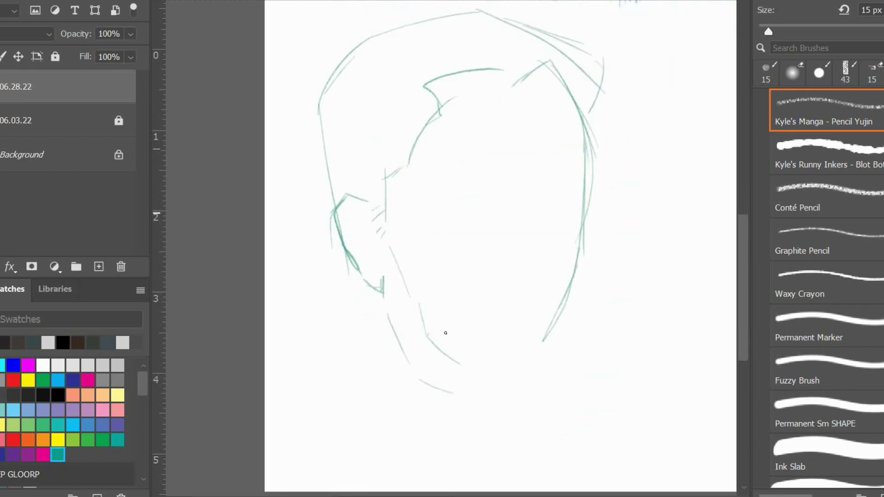
{"action": "left_click_drag", "start_coordinate": [428, 336], "coordinate": [496, 387]}
{"action": "mouse_move", "coordinate": [541, 390]}
{"action": "left_mouse_down"}
{"action": "mouse_move", "coordinate": [496, 390]}
{"action": "mouse_move", "coordinate": [557, 378]}
{"action": "left_mouse_up"}
{"action": "left_click_drag", "start_coordinate": [570, 293], "coordinate": [560, 382]}
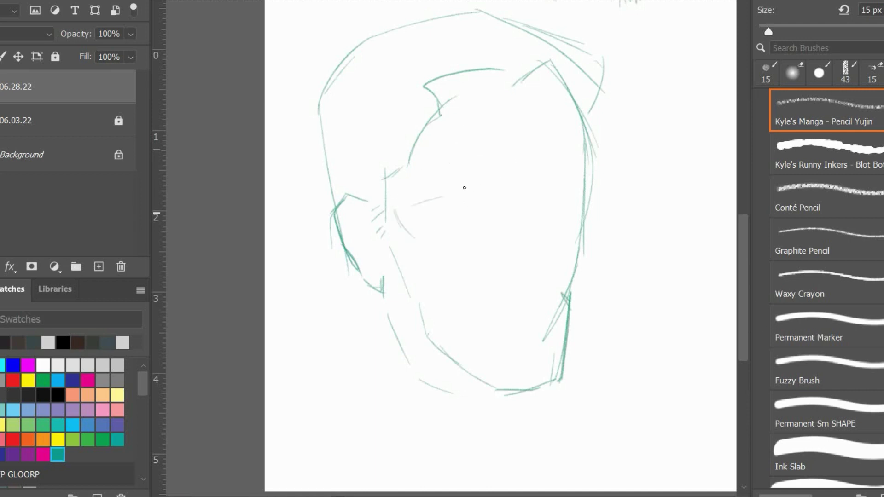
Draw and refine the eye's upper and lower lids, undoing a stray iris scribble.
{"action": "left_click_drag", "start_coordinate": [456, 178], "coordinate": [539, 162]}
{"action": "left_click_drag", "start_coordinate": [542, 165], "coordinate": [529, 194]}
{"action": "mouse_move", "coordinate": [507, 218]}
{"action": "left_mouse_down"}
{"action": "mouse_move", "coordinate": [530, 205]}
{"action": "mouse_move", "coordinate": [582, 252]}
{"action": "mouse_move", "coordinate": [544, 277]}
{"action": "mouse_move", "coordinate": [552, 275]}
{"action": "mouse_move", "coordinate": [538, 269]}
{"action": "mouse_move", "coordinate": [565, 261]}
{"action": "mouse_move", "coordinate": [540, 267]}
{"action": "left_mouse_up"}
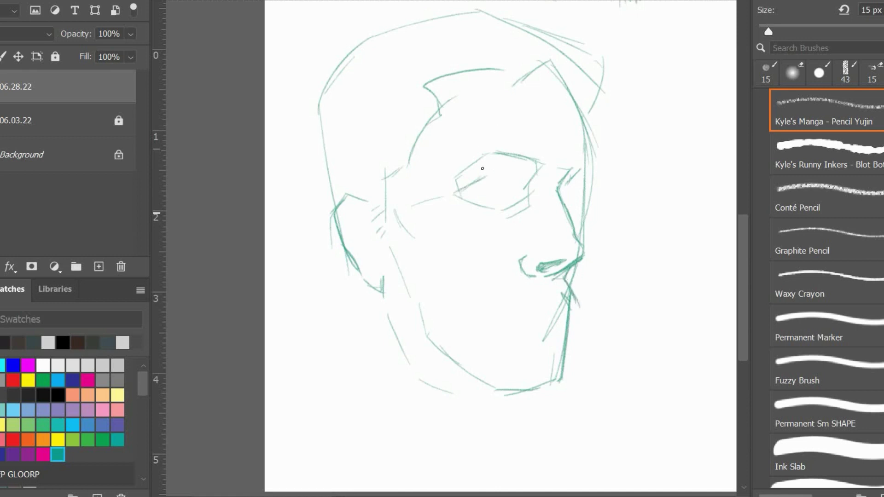
{"action": "left_click_drag", "start_coordinate": [460, 191], "coordinate": [519, 178]}
{"action": "left_click_drag", "start_coordinate": [459, 193], "coordinate": [516, 193]}
{"action": "mouse_move", "coordinate": [506, 177]}
{"action": "left_mouse_down"}
{"action": "mouse_move", "coordinate": [494, 194]}
{"action": "mouse_move", "coordinate": [518, 174]}
{"action": "mouse_move", "coordinate": [493, 172]}
{"action": "mouse_move", "coordinate": [490, 151]}
{"action": "mouse_move", "coordinate": [529, 154]}
{"action": "mouse_move", "coordinate": [483, 161]}
{"action": "left_mouse_up"}
{"action": "key", "text": "ctrl+z"}
{"action": "key", "text": "e"}
{"action": "key", "text": "b"}
{"action": "key", "text": "e"}
{"action": "key", "text": "b"}
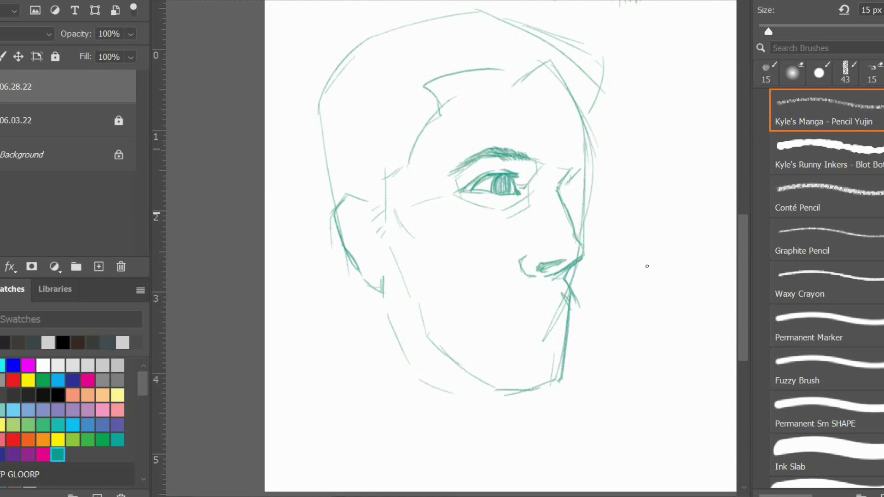
Lasso the new head's nose strokes and nudge them slightly with Free Transform.
{"action": "key", "text": "l"}
{"action": "mouse_move", "coordinate": [572, 167]}
{"action": "left_mouse_down"}
{"action": "mouse_move", "coordinate": [583, 174]}
{"action": "mouse_move", "coordinate": [635, 158]}
{"action": "mouse_move", "coordinate": [573, 198]}
{"action": "left_mouse_up"}
{"action": "key", "text": "ctrl+t"}
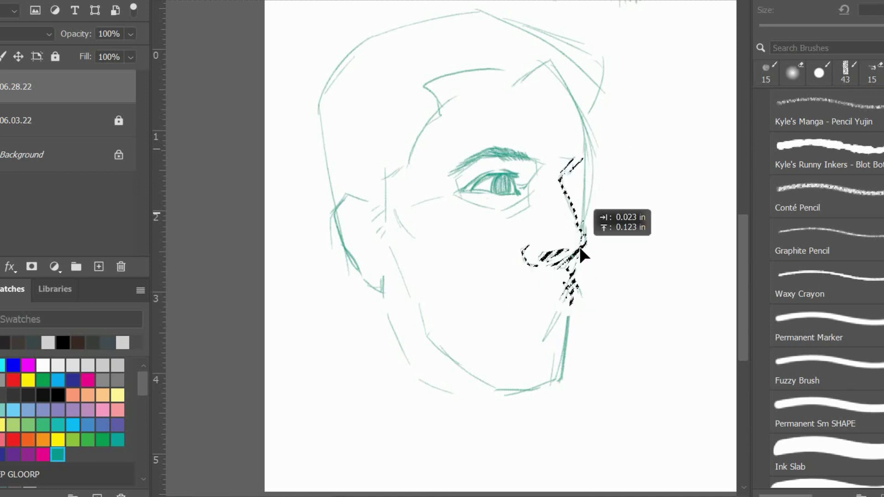
{"action": "left_click_drag", "start_coordinate": [579, 247], "coordinate": [578, 251]}
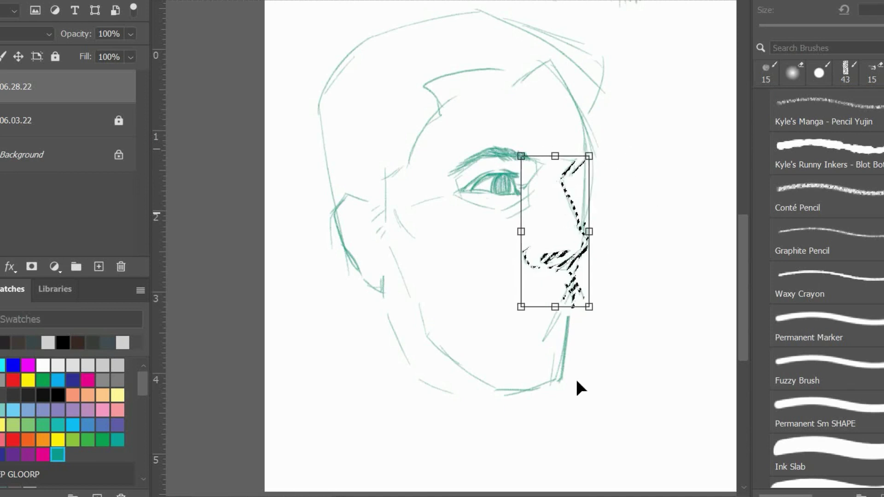
{"action": "key", "text": "Return"}
{"action": "key", "text": "ctrl+d"}
{"action": "key", "text": "b"}
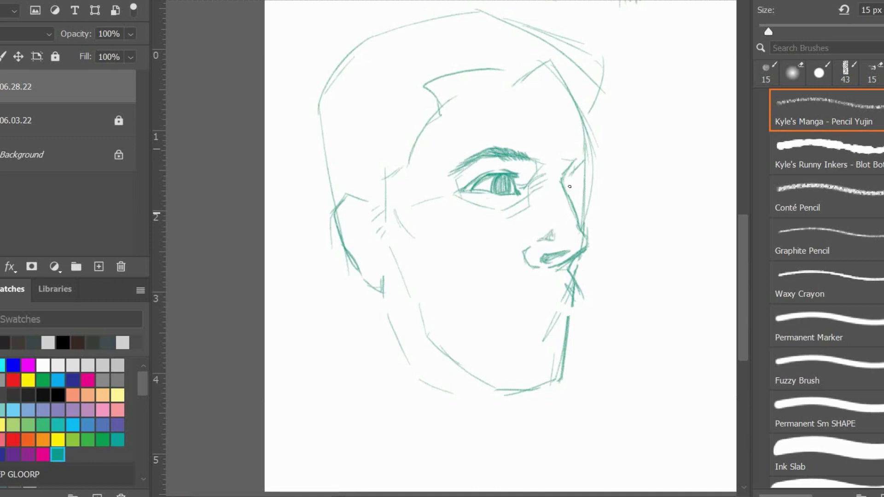
Redraw the nose line darker, alternating pencil and eraser.
{"action": "key", "text": "e"}
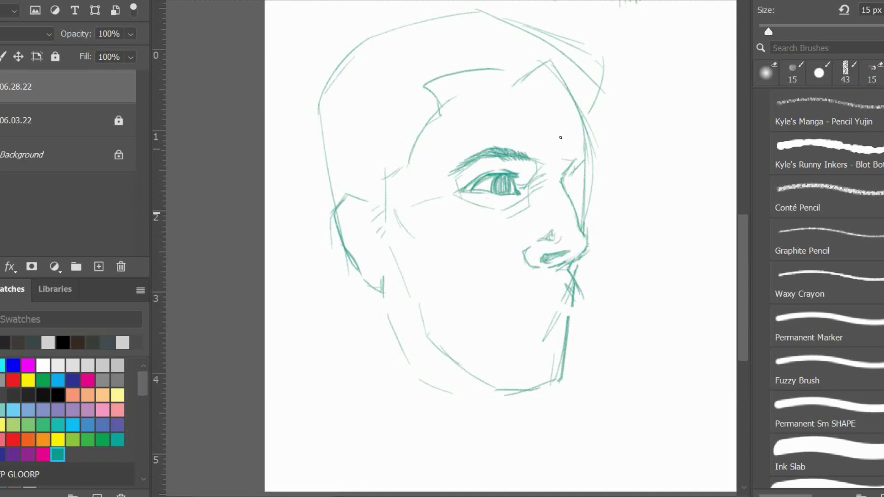
{"action": "key", "text": "b"}
{"action": "mouse_move", "coordinate": [573, 211]}
{"action": "left_mouse_down"}
{"action": "mouse_move", "coordinate": [591, 236]}
{"action": "mouse_move", "coordinate": [564, 267]}
{"action": "mouse_move", "coordinate": [548, 266]}
{"action": "left_mouse_up"}
{"action": "key", "text": "e"}
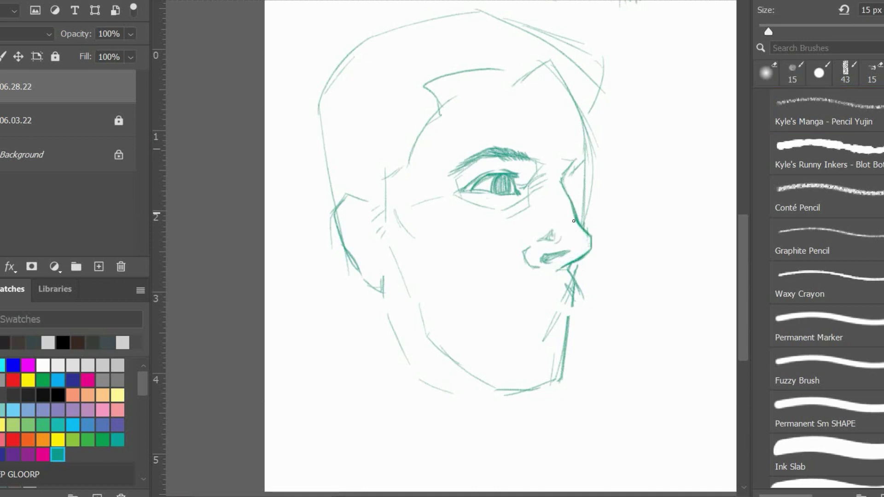
{"action": "key", "text": "b"}
{"action": "left_click_drag", "start_coordinate": [573, 216], "coordinate": [592, 244]}
{"action": "key", "text": "e"}
{"action": "key", "text": "b"}
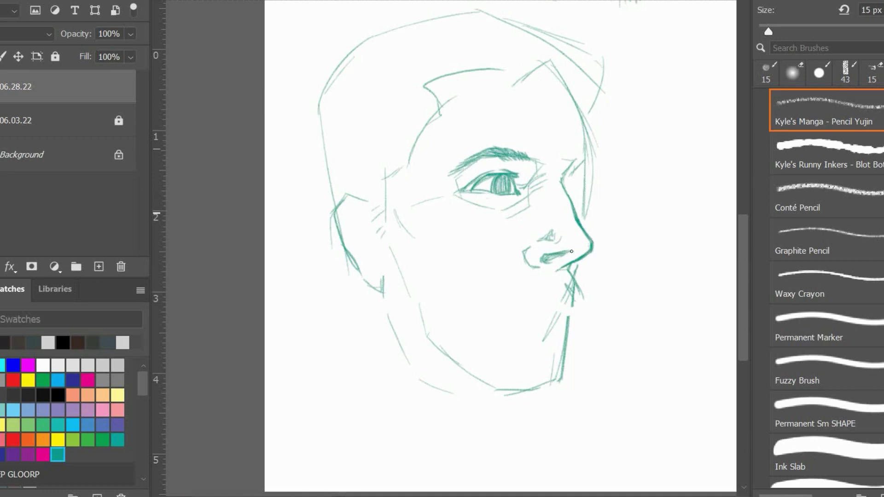
{"action": "key", "text": "e"}
{"action": "key", "text": "b"}
Lighten the chin strokes and hatch shading around the eye and temple.
{"action": "key", "text": "e"}
{"action": "left_click_drag", "start_coordinate": [570, 286], "coordinate": [548, 341]}
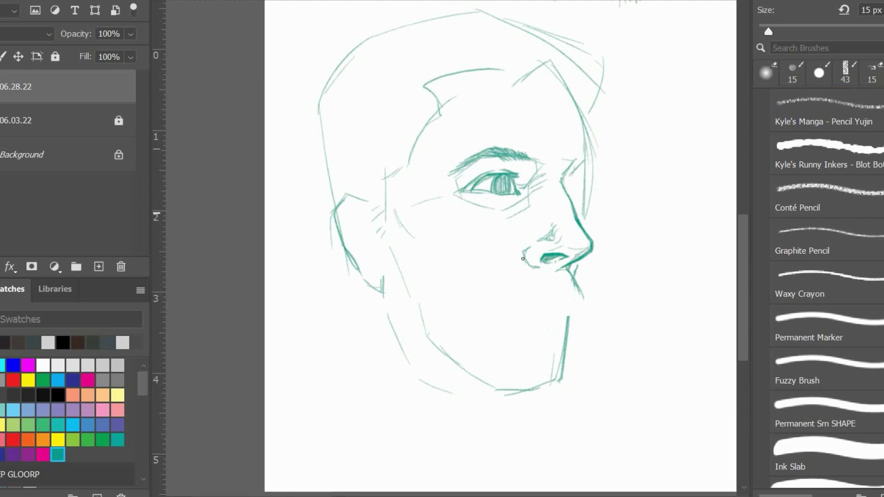
{"action": "key", "text": "b"}
{"action": "mouse_move", "coordinate": [458, 195]}
{"action": "left_mouse_down"}
{"action": "mouse_move", "coordinate": [480, 211]}
{"action": "mouse_move", "coordinate": [518, 207]}
{"action": "left_mouse_up"}
{"action": "mouse_move", "coordinate": [447, 195]}
{"action": "left_mouse_down"}
{"action": "mouse_move", "coordinate": [452, 205]}
{"action": "mouse_move", "coordinate": [435, 196]}
{"action": "left_mouse_up"}
{"action": "left_click_drag", "start_coordinate": [442, 135], "coordinate": [420, 149]}
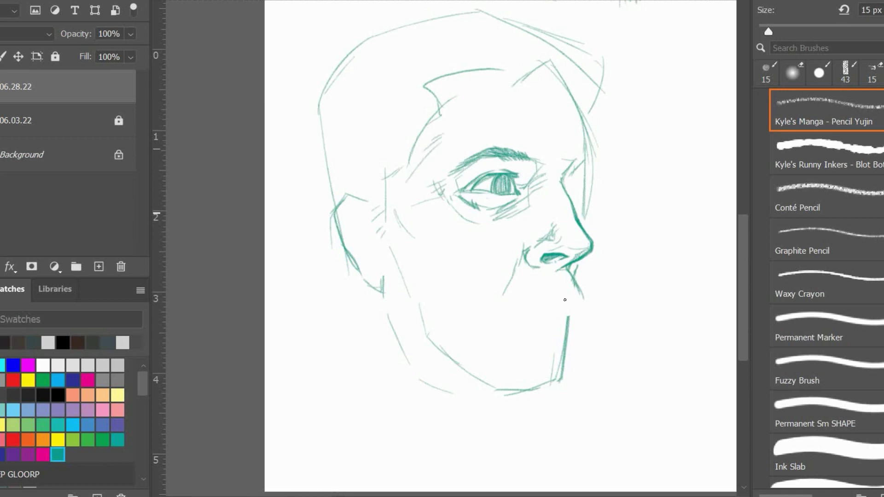
{"action": "left_click_drag", "start_coordinate": [559, 133], "coordinate": [555, 161]}
Draw the mouth line below the nose and a curve under the lower lip.
{"action": "left_click_drag", "start_coordinate": [511, 310], "coordinate": [565, 303]}
{"action": "key", "text": "ctrl+z"}
{"action": "mouse_move", "coordinate": [504, 316]}
{"action": "left_mouse_down"}
{"action": "mouse_move", "coordinate": [566, 306]}
{"action": "mouse_move", "coordinate": [569, 371]}
{"action": "left_mouse_up"}
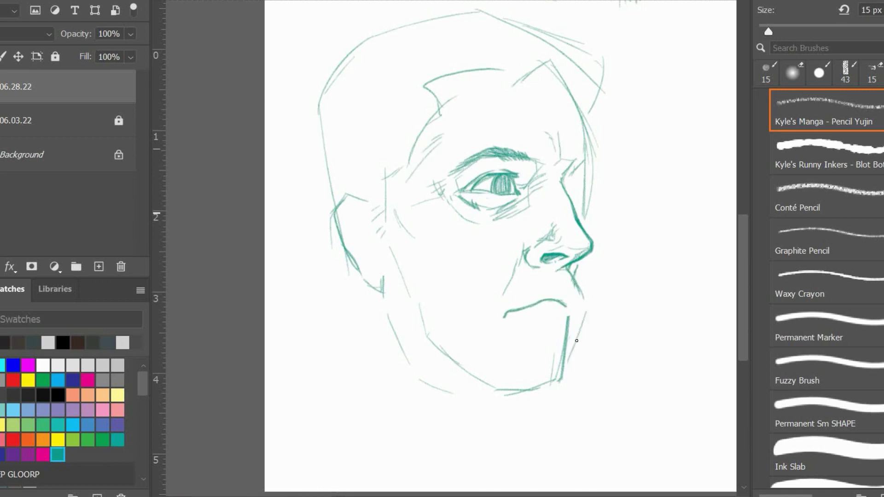
{"action": "key", "text": "e"}
{"action": "left_click_drag", "start_coordinate": [569, 318], "coordinate": [559, 380]}
{"action": "key", "text": "b"}
{"action": "left_click_drag", "start_coordinate": [597, 180], "coordinate": [589, 315]}
{"action": "key", "text": "ctrl+z"}
{"action": "key", "text": "ctrl+z"}
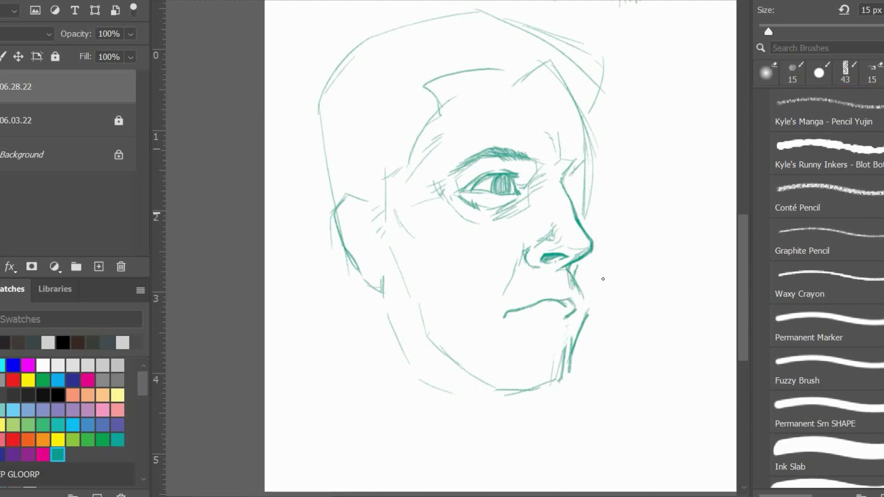
{"action": "left_click_drag", "start_coordinate": [570, 306], "coordinate": [564, 329]}
Add a hook at the mouth corner and redraw the upper lip darker.
{"action": "key", "text": "e"}
{"action": "mouse_move", "coordinate": [508, 312]}
{"action": "left_mouse_down"}
{"action": "mouse_move", "coordinate": [508, 324]}
{"action": "mouse_move", "coordinate": [564, 329]}
{"action": "left_mouse_up"}
{"action": "key", "text": "b"}
{"action": "key", "text": "e"}
{"action": "key", "text": "b"}
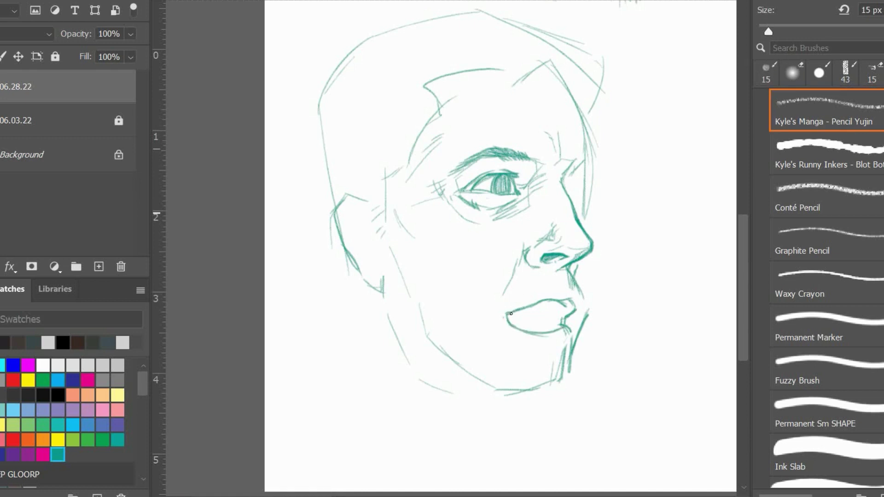
{"action": "key", "text": "e"}
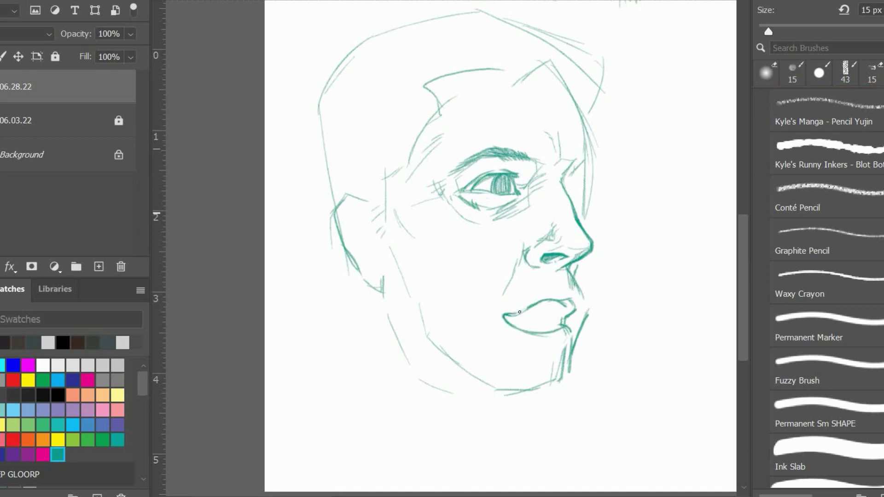
{"action": "key", "text": "b"}
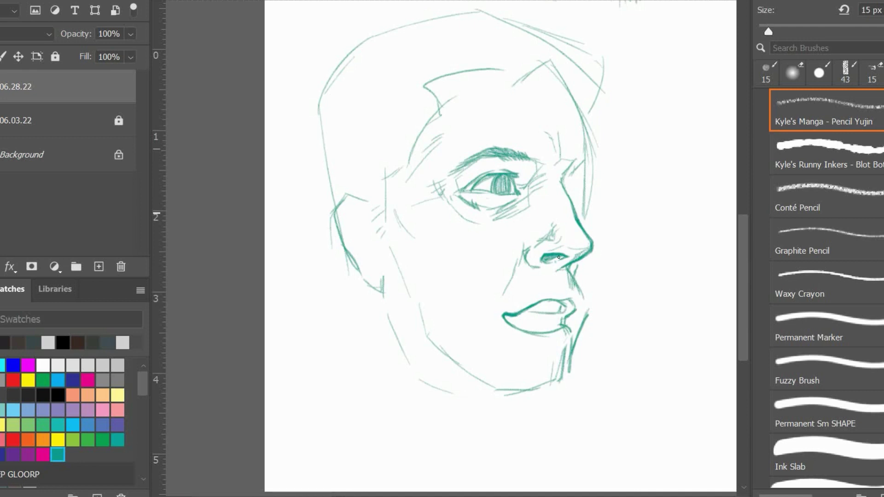
{"action": "left_click_drag", "start_coordinate": [519, 314], "coordinate": [575, 305]}
{"action": "key", "text": "e"}
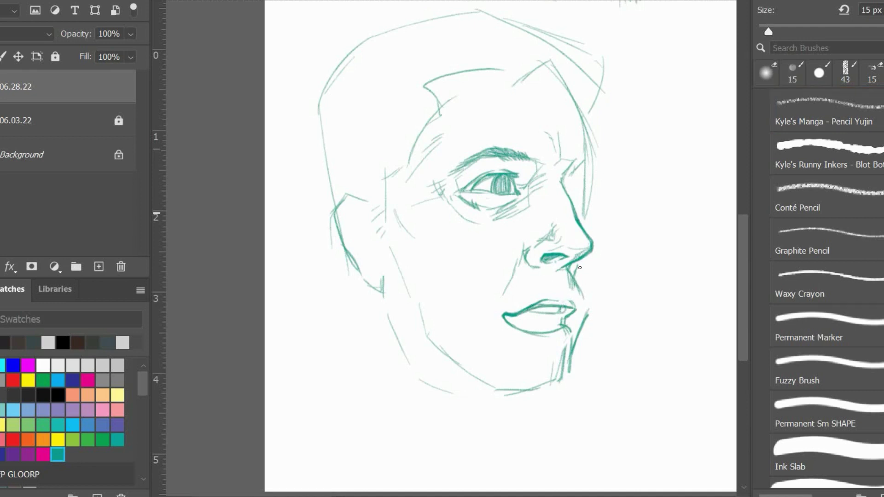
{"action": "key", "text": "b"}
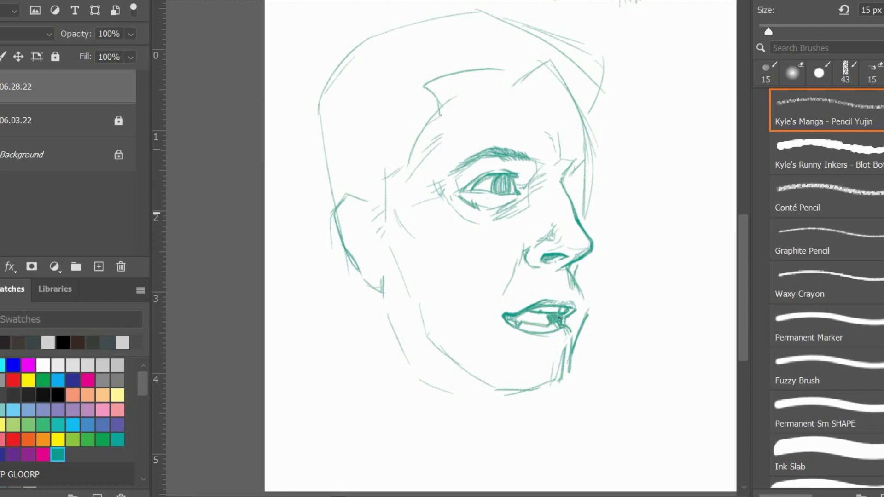
Hatch the teeth, darken the lower-lip line, and add stubble above the upper lip.
{"action": "left_click_drag", "start_coordinate": [546, 313], "coordinate": [523, 323]}
{"action": "left_click_drag", "start_coordinate": [573, 340], "coordinate": [552, 382]}
{"action": "left_click_drag", "start_coordinate": [542, 350], "coordinate": [569, 340]}
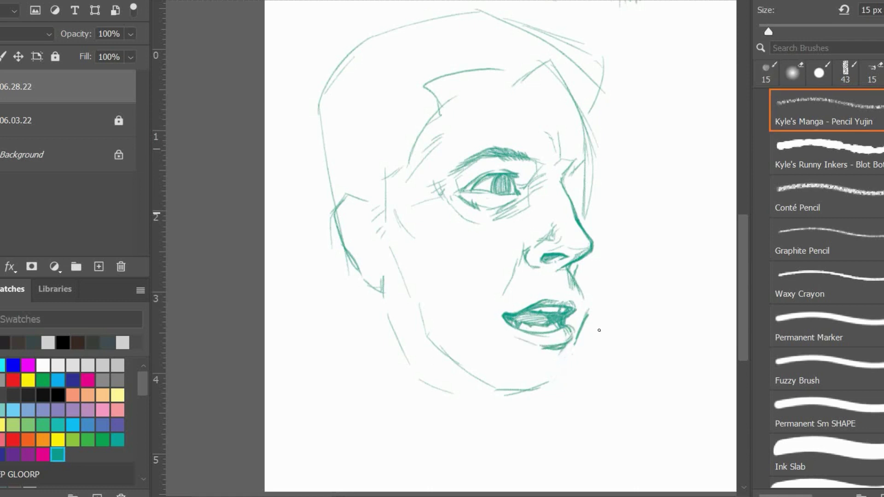
{"action": "left_click_drag", "start_coordinate": [571, 276], "coordinate": [584, 294]}
{"action": "mouse_move", "coordinate": [545, 272]}
{"action": "left_mouse_down"}
{"action": "mouse_move", "coordinate": [563, 286]}
{"action": "mouse_move", "coordinate": [507, 303]}
{"action": "mouse_move", "coordinate": [574, 287]}
{"action": "left_mouse_up"}
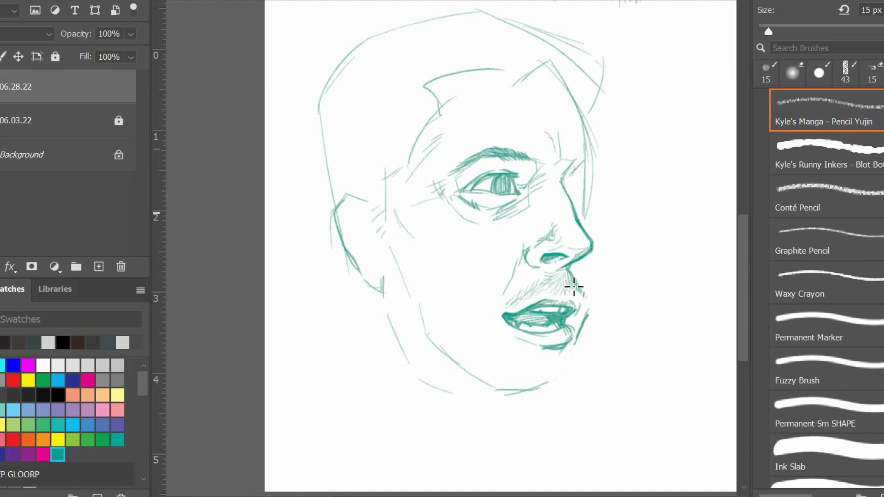
{"action": "mouse_move", "coordinate": [582, 336]}
{"action": "left_mouse_down"}
{"action": "mouse_move", "coordinate": [565, 392]}
{"action": "mouse_move", "coordinate": [503, 410]}
{"action": "left_mouse_up"}
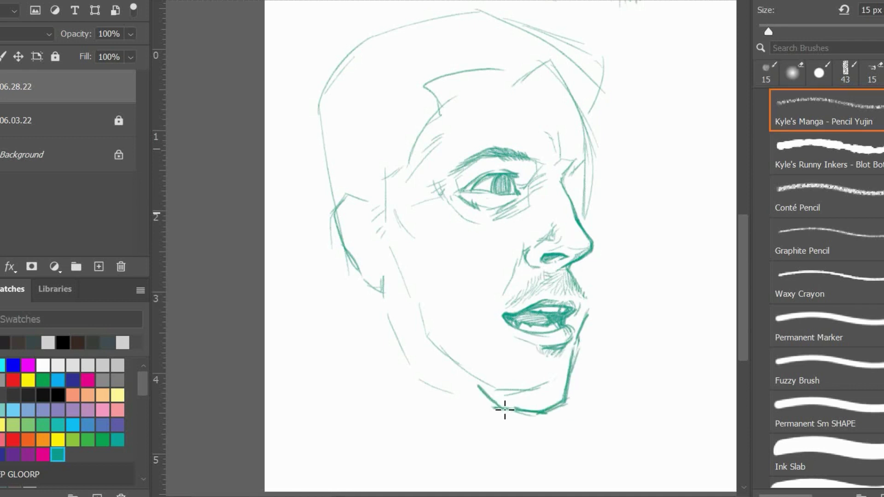
Strengthen the jawline, chin corner and cheek contour down to the lips.
{"action": "mouse_move", "coordinate": [476, 385]}
{"action": "left_mouse_down"}
{"action": "mouse_move", "coordinate": [497, 412]}
{"action": "mouse_move", "coordinate": [429, 330]}
{"action": "left_mouse_up"}
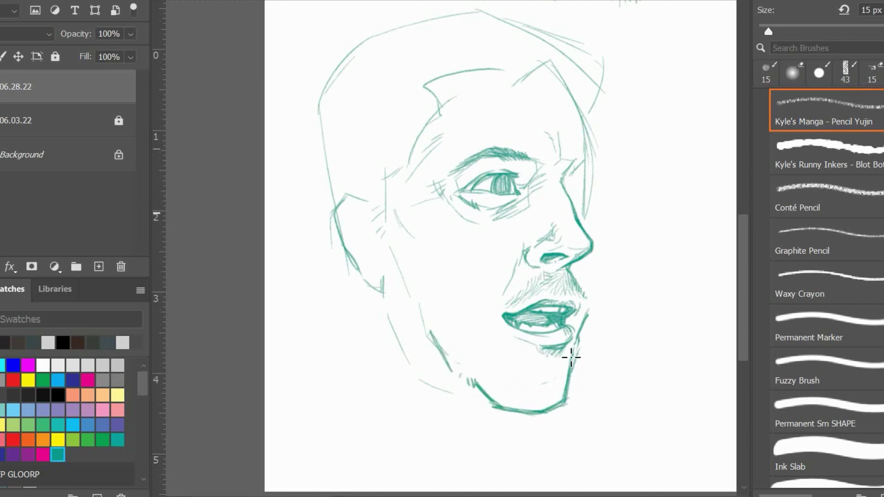
{"action": "left_click_drag", "start_coordinate": [553, 407], "coordinate": [587, 323]}
{"action": "left_click_drag", "start_coordinate": [597, 184], "coordinate": [589, 317]}
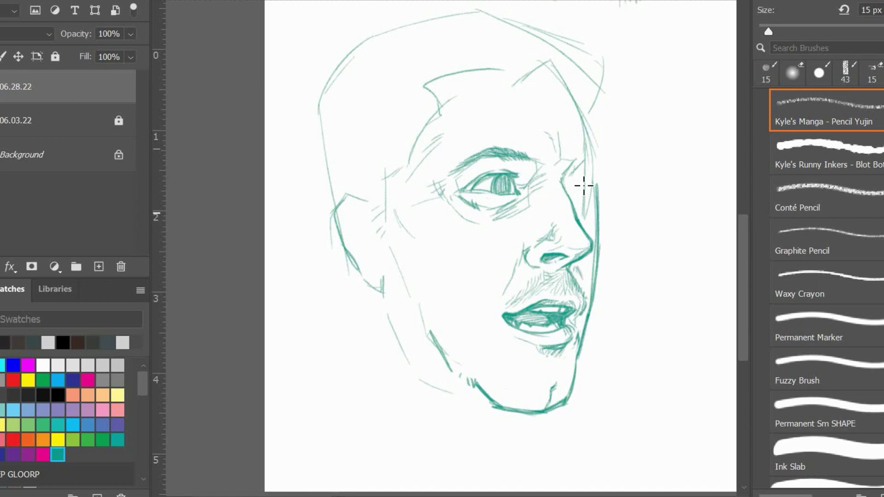
{"action": "mouse_move", "coordinate": [576, 159]}
{"action": "left_mouse_down"}
{"action": "mouse_move", "coordinate": [597, 147]}
{"action": "mouse_move", "coordinate": [574, 159]}
{"action": "mouse_move", "coordinate": [596, 186]}
{"action": "mouse_move", "coordinate": [595, 214]}
{"action": "left_mouse_up"}
{"action": "key", "text": "ctrl+z"}
Draw the far eye's lids, darken the nose bridge and the temple contour.
{"action": "mouse_move", "coordinate": [570, 169]}
{"action": "left_mouse_down"}
{"action": "mouse_move", "coordinate": [603, 177]}
{"action": "mouse_move", "coordinate": [603, 197]}
{"action": "mouse_move", "coordinate": [582, 191]}
{"action": "mouse_move", "coordinate": [596, 203]}
{"action": "left_mouse_up"}
{"action": "left_click_drag", "start_coordinate": [559, 171], "coordinate": [568, 199]}
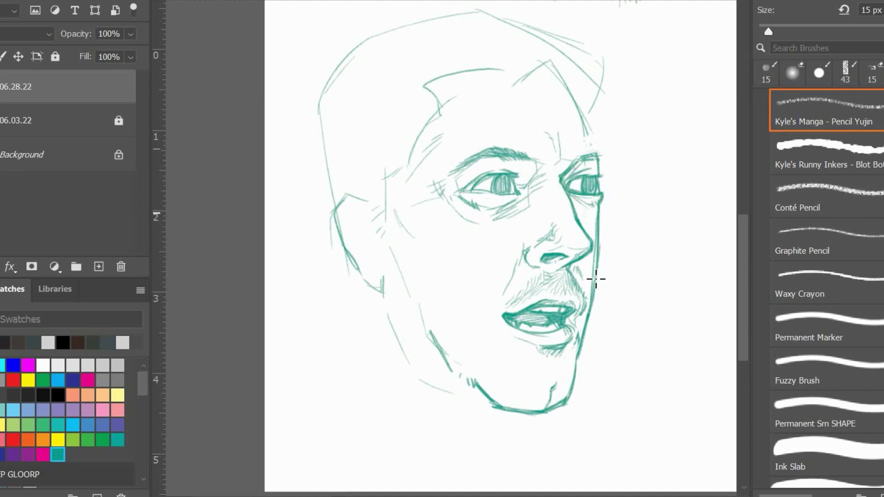
{"action": "left_click_drag", "start_coordinate": [532, 170], "coordinate": [539, 183]}
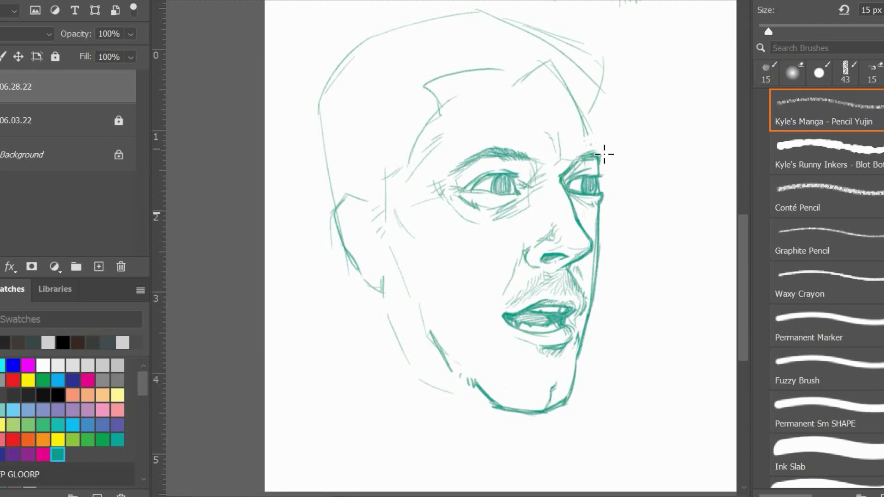
{"action": "mouse_move", "coordinate": [598, 157]}
{"action": "left_mouse_down"}
{"action": "mouse_move", "coordinate": [560, 75]}
{"action": "mouse_move", "coordinate": [590, 134]}
{"action": "left_mouse_up"}
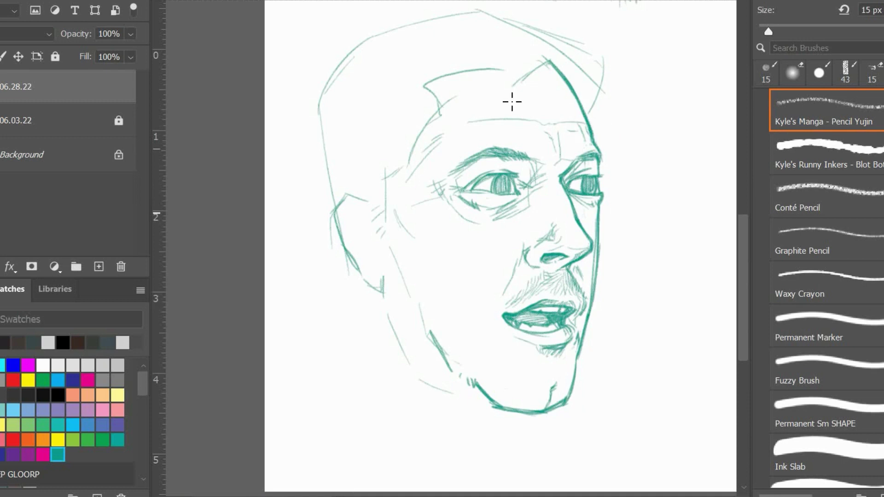
Hatch curly hair strands across the forehead and right temple.
{"action": "left_click_drag", "start_coordinate": [511, 99], "coordinate": [576, 103]}
{"action": "mouse_move", "coordinate": [534, 67]}
{"action": "left_mouse_down"}
{"action": "mouse_move", "coordinate": [496, 69]}
{"action": "mouse_move", "coordinate": [530, 62]}
{"action": "left_mouse_up"}
{"action": "mouse_move", "coordinate": [444, 106]}
{"action": "left_mouse_down"}
{"action": "mouse_move", "coordinate": [405, 156]}
{"action": "mouse_move", "coordinate": [401, 124]}
{"action": "left_mouse_up"}
{"action": "mouse_move", "coordinate": [480, 57]}
{"action": "left_mouse_down"}
{"action": "mouse_move", "coordinate": [463, 85]}
{"action": "mouse_move", "coordinate": [567, 57]}
{"action": "left_mouse_up"}
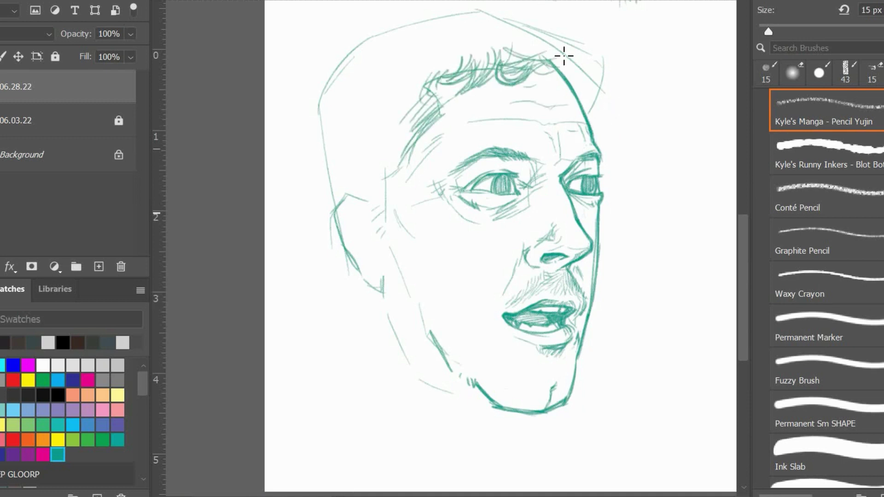
{"action": "left_click_drag", "start_coordinate": [589, 111], "coordinate": [611, 85]}
{"action": "mouse_move", "coordinate": [506, 37]}
{"action": "left_mouse_down"}
{"action": "mouse_move", "coordinate": [574, 68]}
{"action": "mouse_move", "coordinate": [511, 44]}
{"action": "mouse_move", "coordinate": [594, 110]}
{"action": "left_mouse_up"}
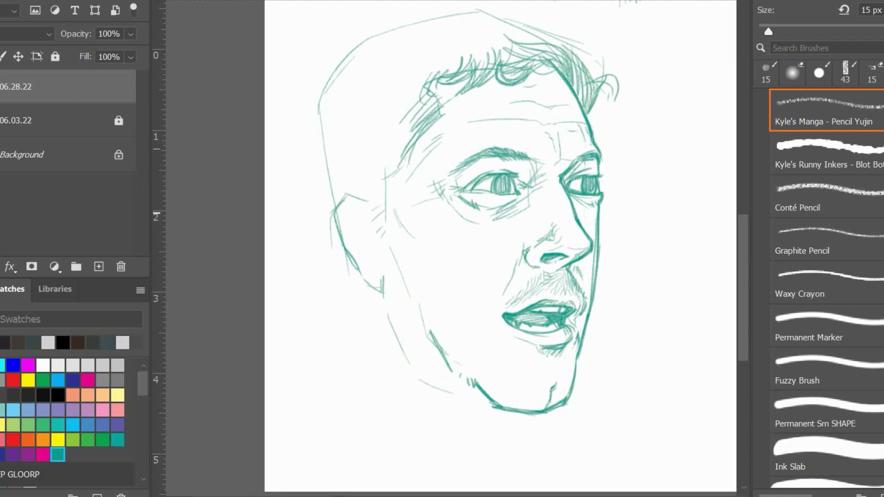
{"action": "left_click_drag", "start_coordinate": [472, 4], "coordinate": [586, 53]}
{"action": "mouse_move", "coordinate": [499, 12]}
{"action": "left_mouse_down"}
{"action": "mouse_move", "coordinate": [592, 55]}
{"action": "mouse_move", "coordinate": [598, 92]}
{"action": "mouse_move", "coordinate": [603, 48]}
{"action": "left_mouse_up"}
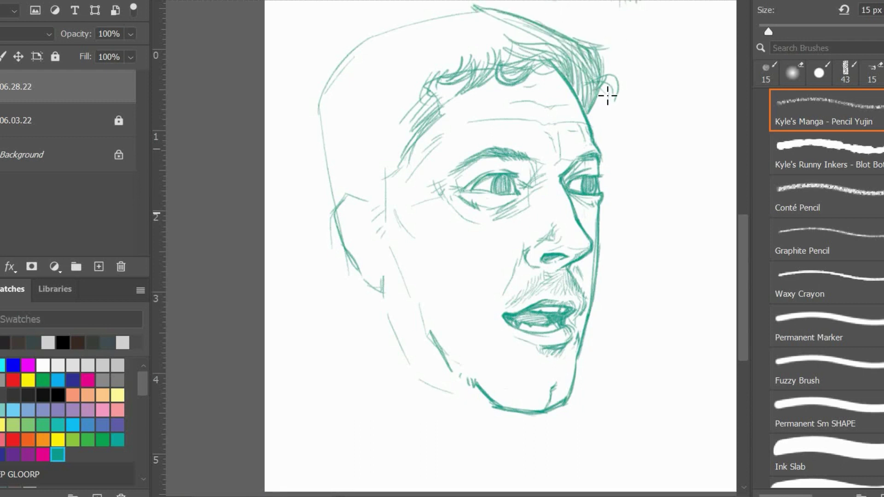
{"action": "left_click_drag", "start_coordinate": [452, 322], "coordinate": [463, 363]}
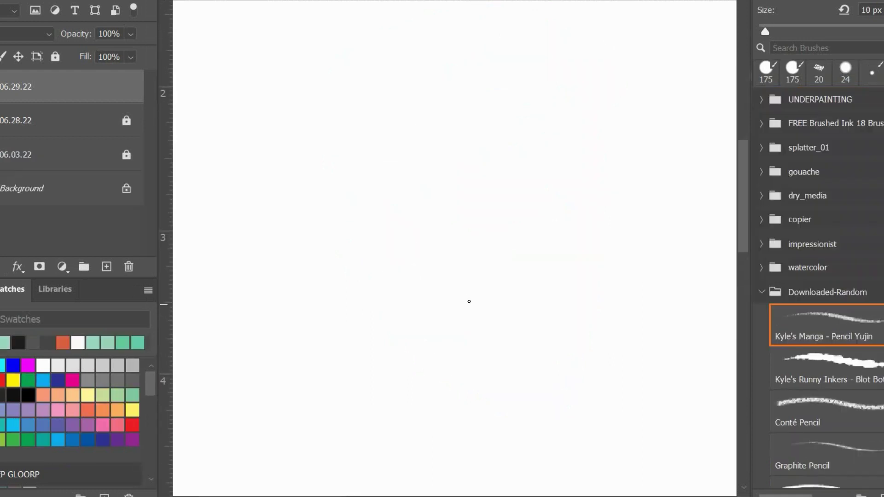
Outline a new head on the blank page, retracing its lower curve and top arc.
{"action": "mouse_move", "coordinate": [279, 79]}
{"action": "left_mouse_down"}
{"action": "mouse_move", "coordinate": [274, 174]}
{"action": "mouse_move", "coordinate": [307, 277]}
{"action": "left_mouse_up"}
{"action": "left_click_drag", "start_coordinate": [309, 285], "coordinate": [409, 241]}
{"action": "mouse_move", "coordinate": [322, 287]}
{"action": "left_mouse_down"}
{"action": "mouse_move", "coordinate": [460, 235]}
{"action": "mouse_move", "coordinate": [479, 211]}
{"action": "left_mouse_up"}
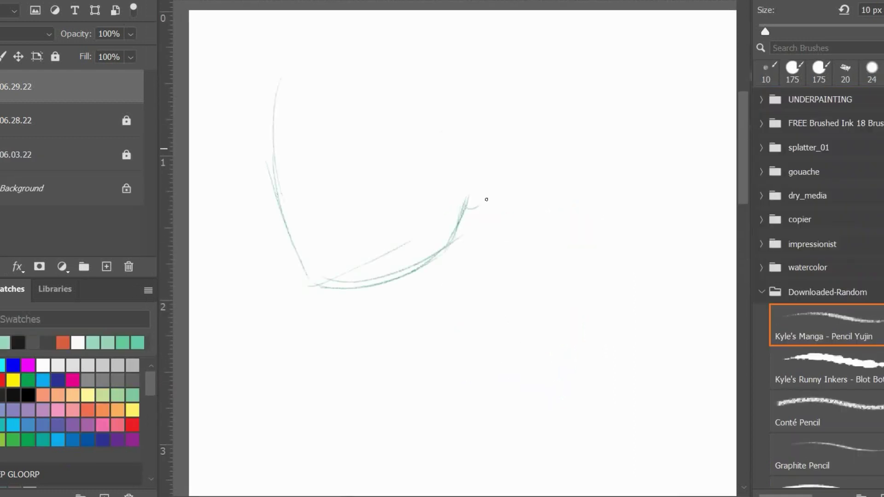
{"action": "mouse_move", "coordinate": [474, 146]}
{"action": "left_mouse_down"}
{"action": "mouse_move", "coordinate": [495, 197]}
{"action": "mouse_move", "coordinate": [479, 203]}
{"action": "mouse_move", "coordinate": [518, 161]}
{"action": "left_mouse_up"}
{"action": "mouse_move", "coordinate": [279, 180]}
{"action": "left_mouse_down"}
{"action": "mouse_move", "coordinate": [259, 139]}
{"action": "mouse_move", "coordinate": [351, 37]}
{"action": "mouse_move", "coordinate": [460, 131]}
{"action": "mouse_move", "coordinate": [469, 151]}
{"action": "left_mouse_up"}
{"action": "left_click_drag", "start_coordinate": [269, 156], "coordinate": [335, 292]}
Lighten the left-side head strokes with the eraser, then return to the pencil brush.
{"action": "key", "text": "e"}
{"action": "left_click_drag", "start_coordinate": [294, 254], "coordinate": [276, 182]}
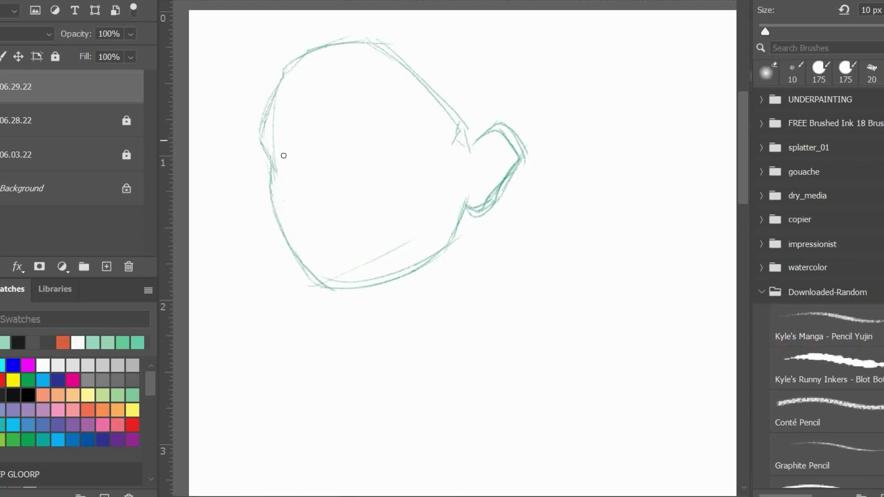
{"action": "left_click_drag", "start_coordinate": [432, 259], "coordinate": [440, 313]}
{"action": "key", "text": "b"}
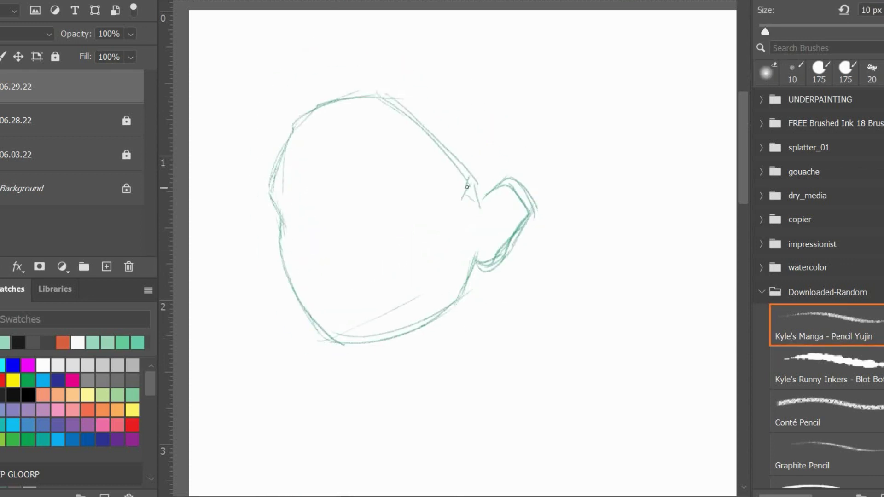
Darken the ear and jaw and draw neck lines below the jaw.
{"action": "mouse_move", "coordinate": [465, 197]}
{"action": "left_mouse_down"}
{"action": "mouse_move", "coordinate": [491, 293]}
{"action": "mouse_move", "coordinate": [474, 193]}
{"action": "mouse_move", "coordinate": [504, 285]}
{"action": "mouse_move", "coordinate": [496, 201]}
{"action": "mouse_move", "coordinate": [473, 244]}
{"action": "left_mouse_up"}
{"action": "left_click_drag", "start_coordinate": [464, 210], "coordinate": [466, 253]}
{"action": "mouse_move", "coordinate": [499, 244]}
{"action": "left_mouse_down"}
{"action": "mouse_move", "coordinate": [479, 306]}
{"action": "mouse_move", "coordinate": [489, 301]}
{"action": "left_mouse_up"}
{"action": "left_click_drag", "start_coordinate": [373, 343], "coordinate": [413, 430]}
{"action": "left_click_drag", "start_coordinate": [392, 360], "coordinate": [413, 398]}
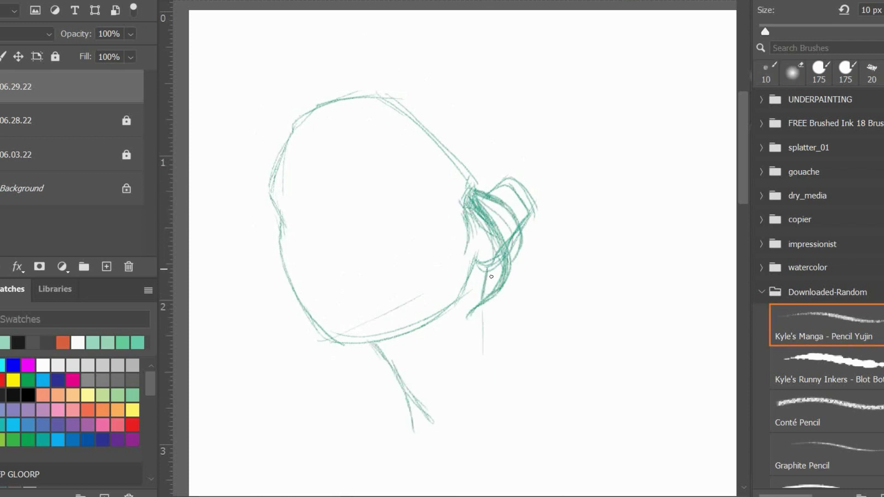
{"action": "left_click_drag", "start_coordinate": [491, 276], "coordinate": [497, 403]}
{"action": "left_click_drag", "start_coordinate": [492, 299], "coordinate": [528, 386]}
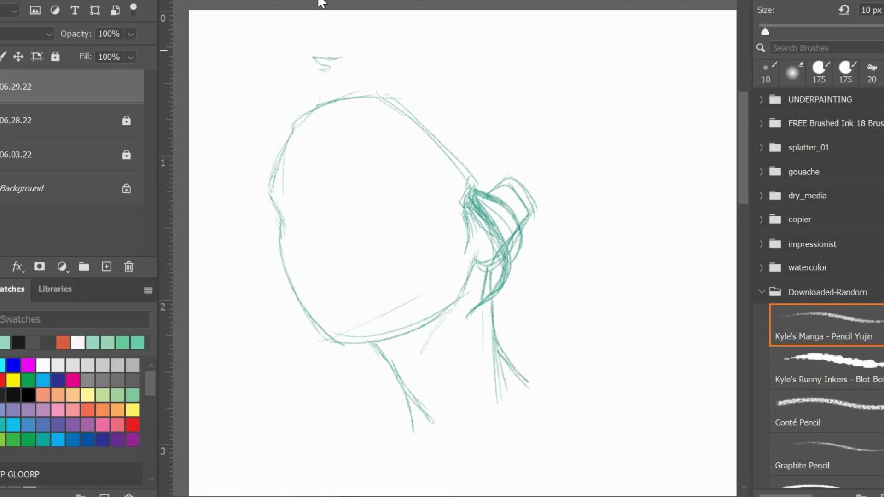
Sweep long hair strokes behind and over the top of the head.
{"action": "left_click_drag", "start_coordinate": [303, 54], "coordinate": [430, 152]}
{"action": "left_click_drag", "start_coordinate": [336, 55], "coordinate": [470, 175]}
{"action": "mouse_move", "coordinate": [430, 65]}
{"action": "left_mouse_down"}
{"action": "mouse_move", "coordinate": [488, 193]}
{"action": "mouse_move", "coordinate": [525, 111]}
{"action": "left_mouse_up"}
{"action": "mouse_move", "coordinate": [497, 110]}
{"action": "left_mouse_down"}
{"action": "mouse_move", "coordinate": [536, 156]}
{"action": "mouse_move", "coordinate": [583, 263]}
{"action": "left_mouse_up"}
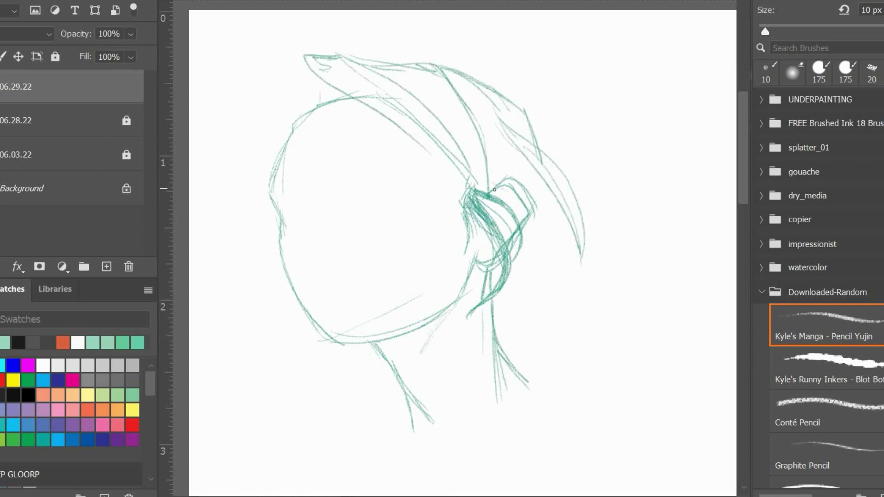
Draw a hair lock hanging behind the ear and thicken the hair above it.
{"action": "left_click_drag", "start_coordinate": [495, 190], "coordinate": [534, 290]}
{"action": "mouse_move", "coordinate": [524, 205]}
{"action": "left_mouse_down"}
{"action": "mouse_move", "coordinate": [516, 325]}
{"action": "mouse_move", "coordinate": [525, 295]}
{"action": "left_mouse_up"}
{"action": "left_click_drag", "start_coordinate": [550, 230], "coordinate": [529, 312]}
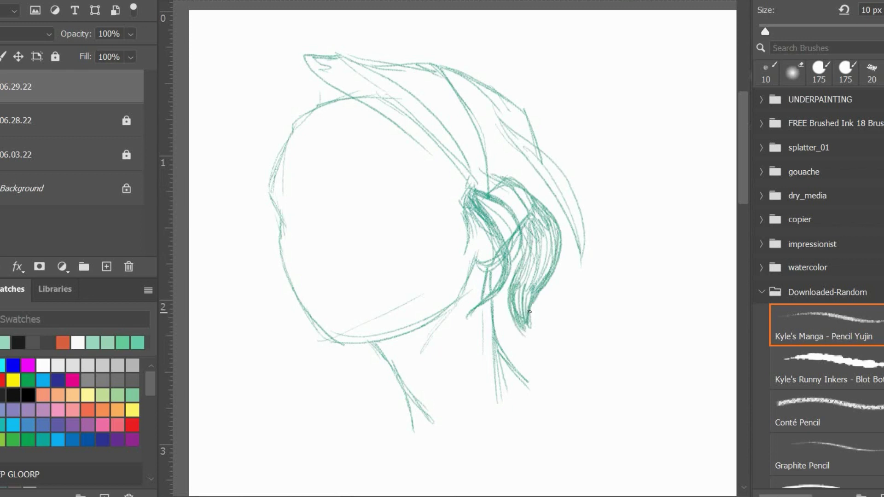
{"action": "left_click_drag", "start_coordinate": [504, 129], "coordinate": [540, 200]}
{"action": "left_click_drag", "start_coordinate": [478, 119], "coordinate": [513, 182]}
{"action": "left_click_drag", "start_coordinate": [497, 122], "coordinate": [536, 197]}
{"action": "left_click_drag", "start_coordinate": [572, 237], "coordinate": [577, 264]}
{"action": "left_click_drag", "start_coordinate": [527, 154], "coordinate": [556, 220]}
{"action": "left_click_drag", "start_coordinate": [526, 153], "coordinate": [569, 228]}
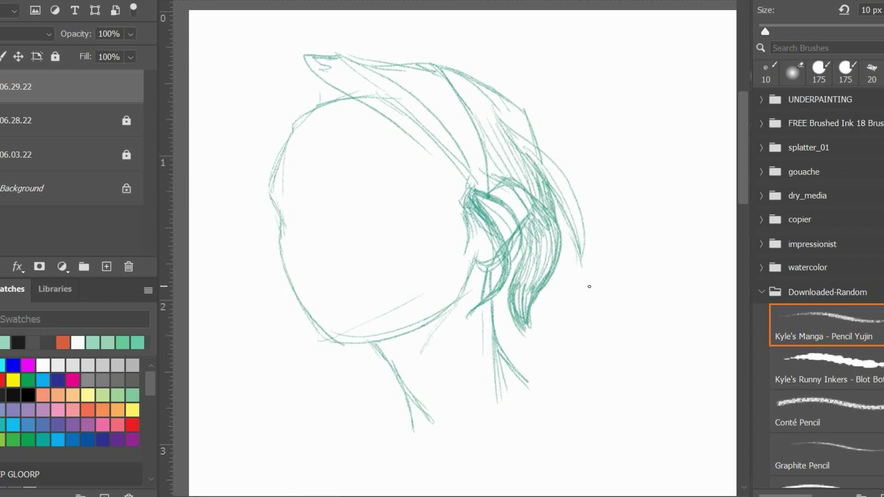
Darken beneath the lock, add a shoulder line and a second hatched lock.
{"action": "mouse_move", "coordinate": [487, 271]}
{"action": "left_mouse_down"}
{"action": "mouse_move", "coordinate": [468, 322]}
{"action": "mouse_move", "coordinate": [408, 421]}
{"action": "left_mouse_up"}
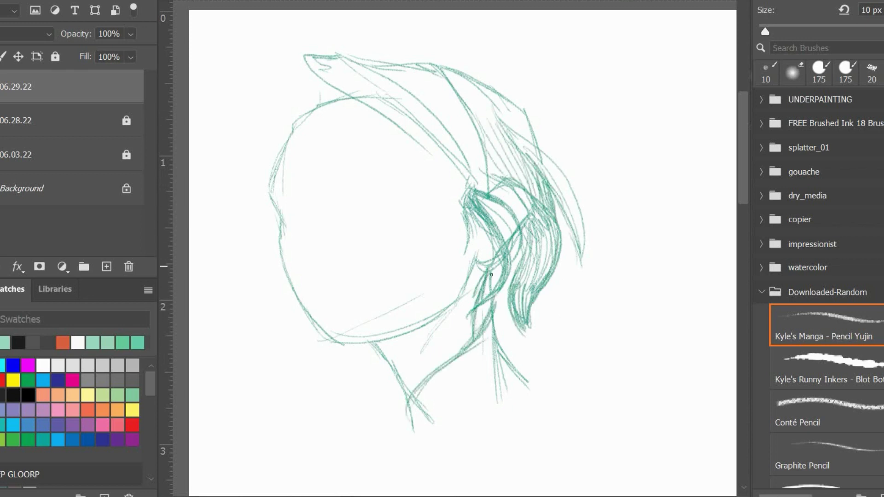
{"action": "left_click_drag", "start_coordinate": [501, 268], "coordinate": [484, 293]}
{"action": "left_click_drag", "start_coordinate": [490, 299], "coordinate": [465, 414]}
{"action": "mouse_move", "coordinate": [504, 331]}
{"action": "left_mouse_down"}
{"action": "mouse_move", "coordinate": [469, 421]}
{"action": "mouse_move", "coordinate": [479, 423]}
{"action": "left_mouse_up"}
{"action": "left_click_drag", "start_coordinate": [487, 345], "coordinate": [502, 414]}
Densely hatch the middle of the hair mass and extend the bottom curl.
{"action": "left_click_drag", "start_coordinate": [501, 294], "coordinate": [472, 353]}
{"action": "mouse_move", "coordinate": [513, 260]}
{"action": "left_mouse_down"}
{"action": "mouse_move", "coordinate": [479, 345]}
{"action": "mouse_move", "coordinate": [497, 316]}
{"action": "left_mouse_up"}
{"action": "left_click_drag", "start_coordinate": [524, 229], "coordinate": [516, 267]}
{"action": "mouse_move", "coordinate": [472, 426]}
{"action": "left_mouse_down"}
{"action": "mouse_move", "coordinate": [497, 434]}
{"action": "mouse_move", "coordinate": [520, 405]}
{"action": "left_mouse_up"}
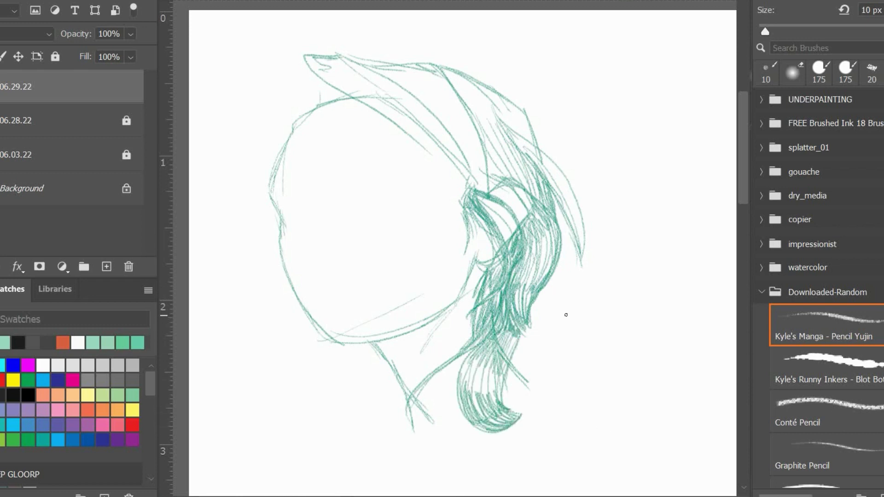
{"action": "mouse_move", "coordinate": [400, 64]}
{"action": "left_mouse_down"}
{"action": "mouse_move", "coordinate": [448, 122]}
{"action": "mouse_move", "coordinate": [460, 120]}
{"action": "left_mouse_up"}
{"action": "left_click_drag", "start_coordinate": [457, 131], "coordinate": [477, 185]}
Hatch the upper hair densely and hang a hooked strand down the right.
{"action": "left_click_drag", "start_coordinate": [442, 106], "coordinate": [483, 186]}
{"action": "mouse_move", "coordinate": [449, 67]}
{"action": "left_mouse_down"}
{"action": "mouse_move", "coordinate": [499, 127]}
{"action": "mouse_move", "coordinate": [540, 198]}
{"action": "left_mouse_up"}
{"action": "mouse_move", "coordinate": [474, 74]}
{"action": "left_mouse_down"}
{"action": "mouse_move", "coordinate": [533, 141]}
{"action": "mouse_move", "coordinate": [564, 272]}
{"action": "left_mouse_up"}
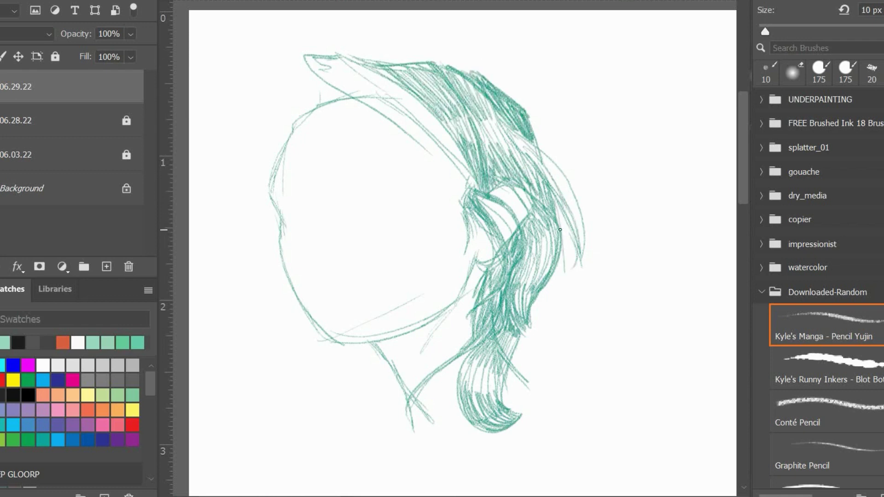
{"action": "left_click_drag", "start_coordinate": [560, 228], "coordinate": [595, 316]}
{"action": "left_click_drag", "start_coordinate": [561, 268], "coordinate": [578, 333]}
{"action": "left_click_drag", "start_coordinate": [574, 318], "coordinate": [560, 334]}
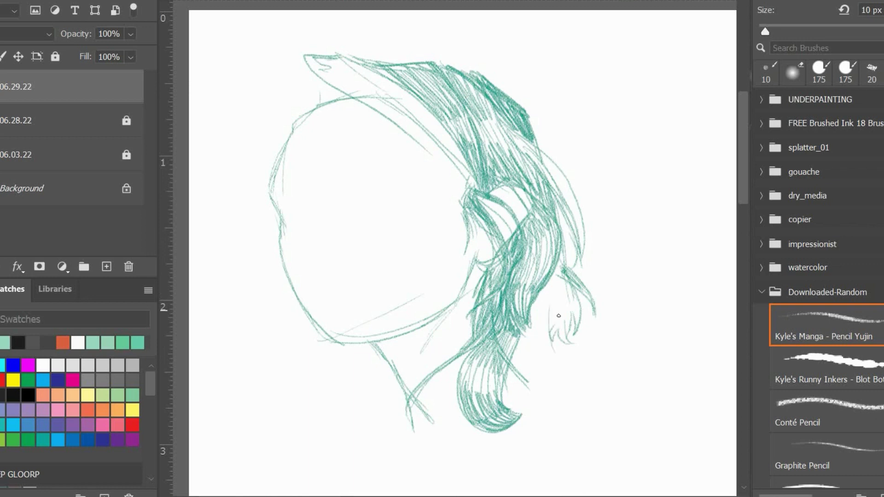
Sweep curved strands out below the hanging strand with short curls underneath.
{"action": "left_click_drag", "start_coordinate": [548, 303], "coordinate": [550, 329]}
{"action": "left_click_drag", "start_coordinate": [538, 331], "coordinate": [600, 357]}
{"action": "left_click_drag", "start_coordinate": [540, 334], "coordinate": [597, 368]}
{"action": "left_click_drag", "start_coordinate": [576, 396], "coordinate": [606, 413]}
{"action": "left_click_drag", "start_coordinate": [563, 413], "coordinate": [587, 433]}
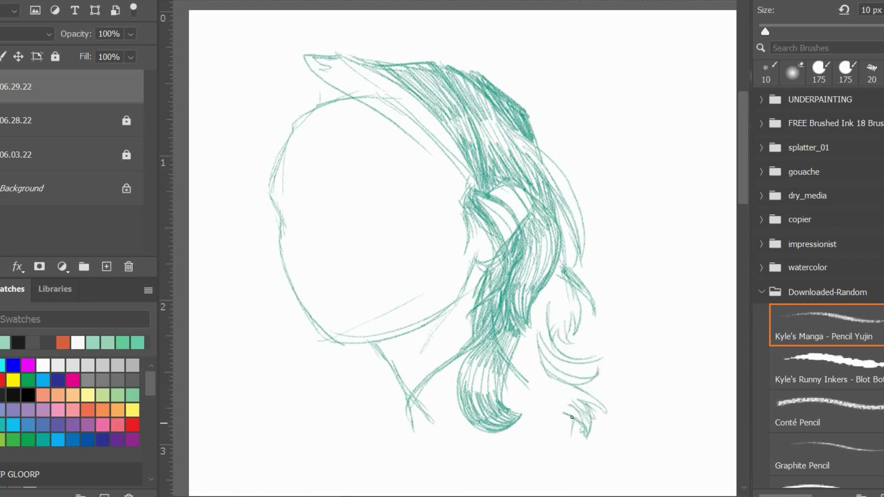
Sketch sweeping shoulder lines along the bottom of the figure.
{"action": "left_click_drag", "start_coordinate": [382, 472], "coordinate": [545, 432]}
{"action": "left_click_drag", "start_coordinate": [411, 484], "coordinate": [555, 460]}
{"action": "left_click_drag", "start_coordinate": [498, 465], "coordinate": [566, 453]}
{"action": "left_click_drag", "start_coordinate": [546, 470], "coordinate": [569, 471]}
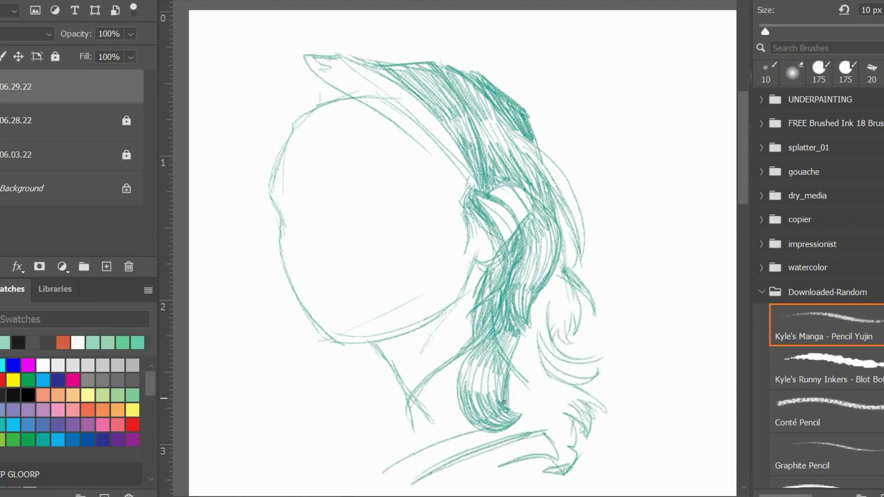
Fill the lower and right hair mass with dense strands and clumps.
{"action": "left_click_drag", "start_coordinate": [511, 375], "coordinate": [520, 415]}
{"action": "left_click_drag", "start_coordinate": [527, 322], "coordinate": [537, 408]}
{"action": "left_click_drag", "start_coordinate": [532, 285], "coordinate": [571, 362]}
{"action": "mouse_move", "coordinate": [543, 320]}
{"action": "left_mouse_down"}
{"action": "mouse_move", "coordinate": [553, 376]}
{"action": "mouse_move", "coordinate": [601, 364]}
{"action": "left_mouse_up"}
{"action": "left_click_drag", "start_coordinate": [547, 355], "coordinate": [598, 369]}
{"action": "left_click_drag", "start_coordinate": [543, 253], "coordinate": [561, 341]}
{"action": "left_click_drag", "start_coordinate": [559, 276], "coordinate": [576, 336]}
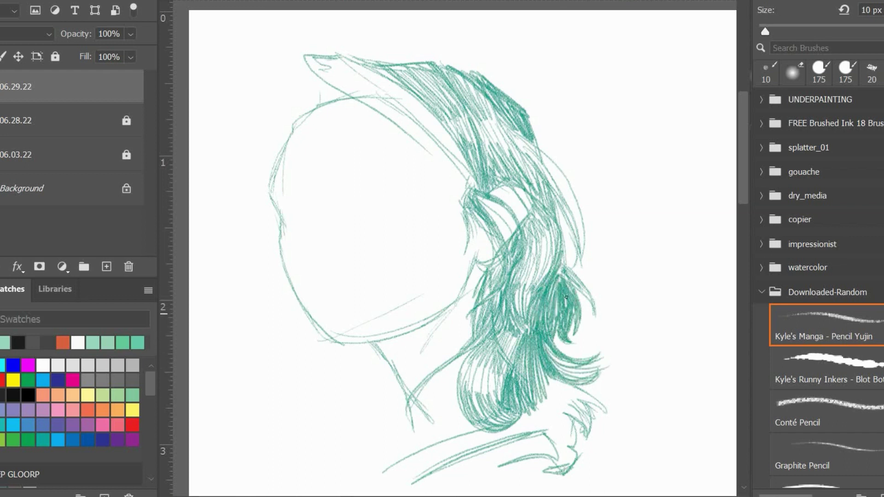
{"action": "mouse_move", "coordinate": [560, 205]}
{"action": "left_mouse_down"}
{"action": "mouse_move", "coordinate": [587, 297]}
{"action": "mouse_move", "coordinate": [525, 286]}
{"action": "left_mouse_up"}
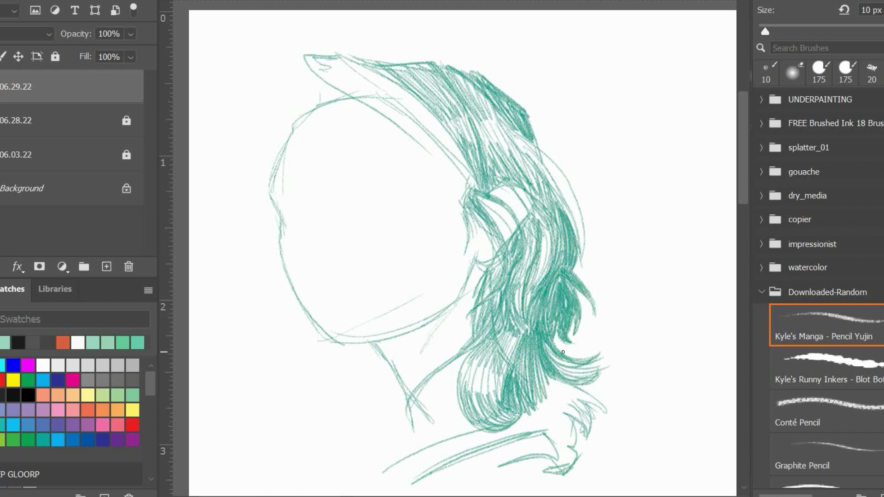
Hatch the lower hair down to its bottom tips.
{"action": "mouse_move", "coordinate": [547, 373]}
{"action": "left_mouse_down"}
{"action": "mouse_move", "coordinate": [602, 407]}
{"action": "mouse_move", "coordinate": [564, 453]}
{"action": "left_mouse_up"}
{"action": "mouse_move", "coordinate": [548, 395]}
{"action": "left_mouse_down"}
{"action": "mouse_move", "coordinate": [571, 439]}
{"action": "mouse_move", "coordinate": [564, 471]}
{"action": "left_mouse_up"}
{"action": "left_click_drag", "start_coordinate": [552, 441], "coordinate": [560, 462]}
{"action": "left_click_drag", "start_coordinate": [517, 460], "coordinate": [559, 472]}
Sweep a dark, dense strand down-left along the shoulders.
{"action": "mouse_move", "coordinate": [453, 443]}
{"action": "left_mouse_down"}
{"action": "mouse_move", "coordinate": [368, 486]}
{"action": "mouse_move", "coordinate": [456, 439]}
{"action": "left_mouse_up"}
{"action": "left_click_drag", "start_coordinate": [382, 474], "coordinate": [526, 425]}
{"action": "left_click_drag", "start_coordinate": [426, 476], "coordinate": [550, 410]}
{"action": "left_click_drag", "start_coordinate": [449, 467], "coordinate": [557, 430]}
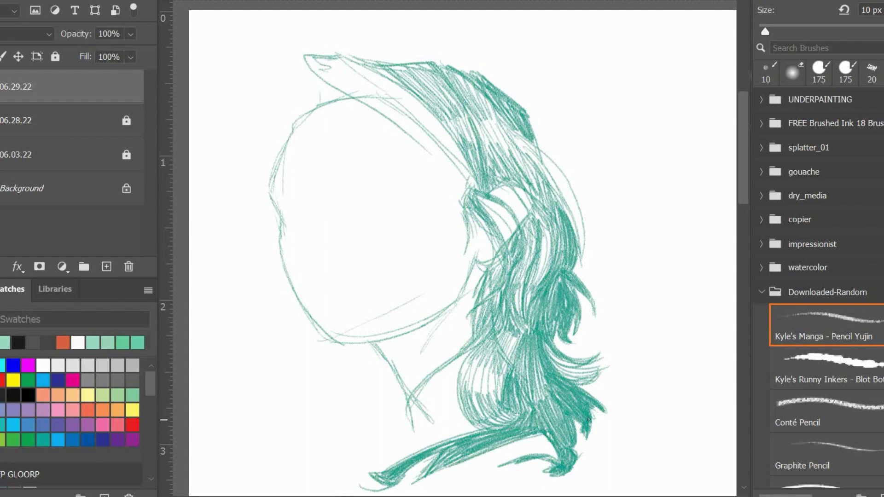
Densely hatch the lower-left hair strand with curved strokes.
{"action": "mouse_move", "coordinate": [384, 445]}
{"action": "left_mouse_down"}
{"action": "mouse_move", "coordinate": [460, 384]}
{"action": "mouse_move", "coordinate": [478, 391]}
{"action": "left_mouse_up"}
{"action": "left_click_drag", "start_coordinate": [373, 465], "coordinate": [463, 433]}
{"action": "mouse_move", "coordinate": [391, 460]}
{"action": "left_mouse_down"}
{"action": "mouse_move", "coordinate": [477, 419]}
{"action": "mouse_move", "coordinate": [449, 401]}
{"action": "mouse_move", "coordinate": [474, 392]}
{"action": "left_mouse_up"}
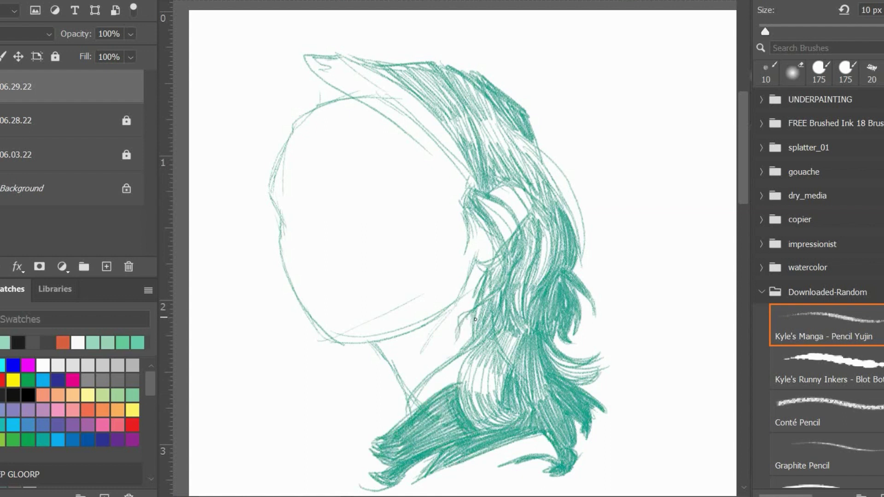
{"action": "left_click_drag", "start_coordinate": [475, 319], "coordinate": [411, 398]}
{"action": "left_click_drag", "start_coordinate": [382, 433], "coordinate": [440, 382]}
Hatch the upper hair strand from its tip inward, making it denser and darker.
{"action": "left_click_drag", "start_coordinate": [349, 62], "coordinate": [449, 148]}
{"action": "left_click_drag", "start_coordinate": [393, 85], "coordinate": [476, 189]}
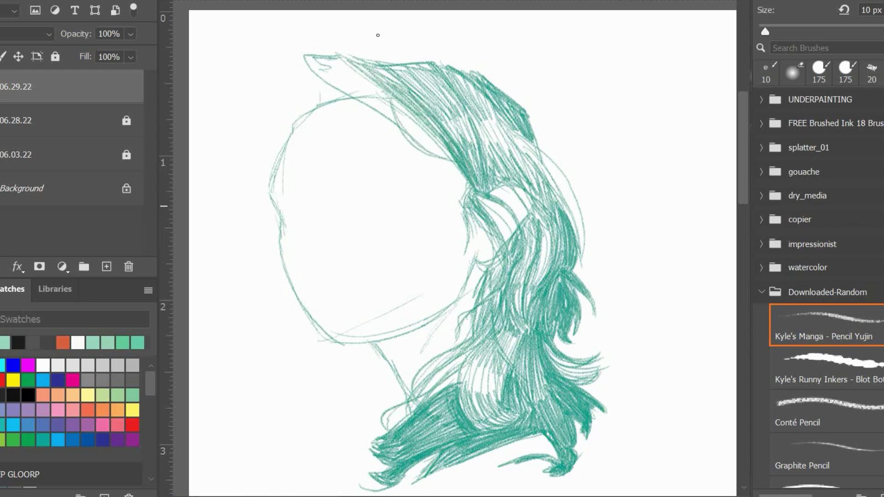
{"action": "left_click_drag", "start_coordinate": [343, 87], "coordinate": [455, 166]}
{"action": "mouse_move", "coordinate": [313, 60]}
{"action": "left_mouse_down"}
{"action": "mouse_move", "coordinate": [370, 106]}
{"action": "mouse_move", "coordinate": [391, 97]}
{"action": "mouse_move", "coordinate": [449, 154]}
{"action": "left_mouse_up"}
{"action": "left_click_drag", "start_coordinate": [370, 92], "coordinate": [455, 162]}
{"action": "left_click_drag", "start_coordinate": [341, 68], "coordinate": [368, 96]}
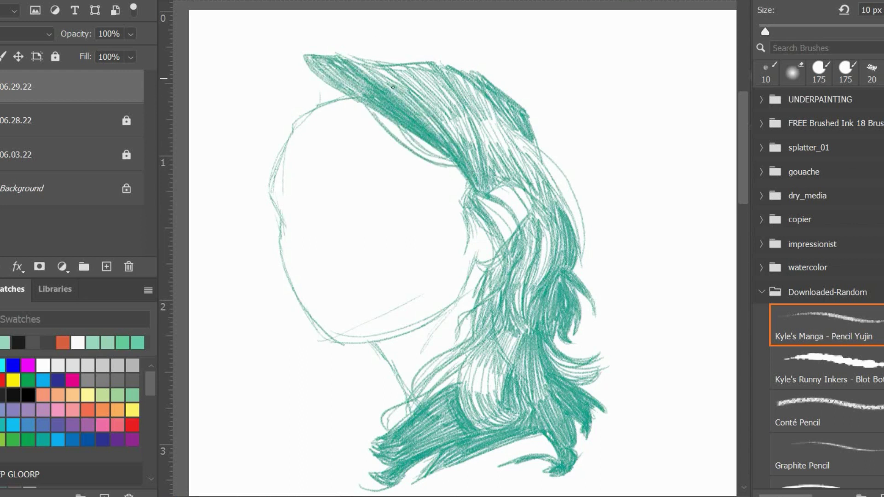
{"action": "mouse_move", "coordinate": [378, 64]}
{"action": "left_mouse_down"}
{"action": "mouse_move", "coordinate": [447, 140]}
{"action": "mouse_move", "coordinate": [471, 128]}
{"action": "left_mouse_up"}
Darken the middle hair strands and reinforce the upper strand's lower edge.
{"action": "left_click_drag", "start_coordinate": [534, 221], "coordinate": [552, 290]}
{"action": "mouse_move", "coordinate": [492, 265]}
{"action": "left_mouse_down"}
{"action": "mouse_move", "coordinate": [464, 298]}
{"action": "mouse_move", "coordinate": [463, 316]}
{"action": "left_mouse_up"}
{"action": "mouse_move", "coordinate": [532, 182]}
{"action": "left_mouse_down"}
{"action": "mouse_move", "coordinate": [495, 212]}
{"action": "mouse_move", "coordinate": [510, 225]}
{"action": "left_mouse_up"}
{"action": "left_click_drag", "start_coordinate": [350, 98], "coordinate": [397, 135]}
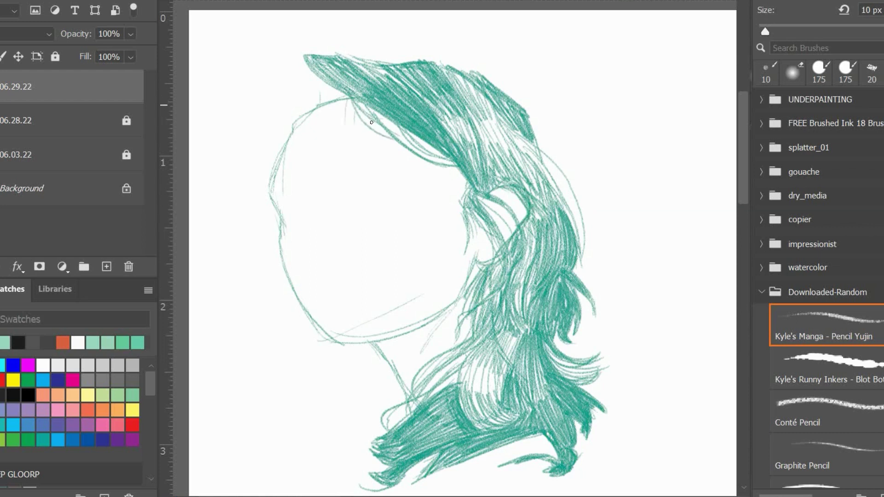
Draw curved bangs under the hair mass and strands on the face's left.
{"action": "mouse_move", "coordinate": [356, 100]}
{"action": "left_mouse_down"}
{"action": "mouse_move", "coordinate": [426, 193]}
{"action": "mouse_move", "coordinate": [379, 179]}
{"action": "left_mouse_up"}
{"action": "left_click_drag", "start_coordinate": [348, 97], "coordinate": [413, 195]}
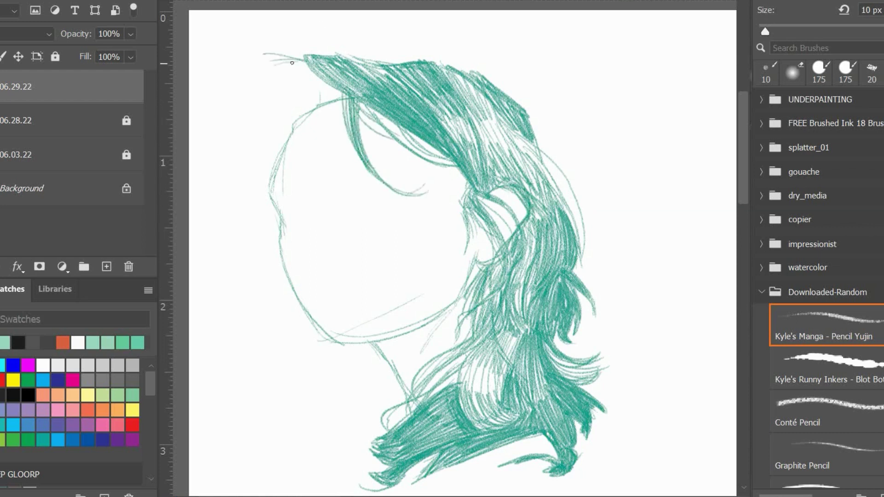
{"action": "mouse_move", "coordinate": [303, 62]}
{"action": "left_mouse_down"}
{"action": "mouse_move", "coordinate": [251, 182]}
{"action": "mouse_move", "coordinate": [240, 186]}
{"action": "mouse_move", "coordinate": [252, 124]}
{"action": "mouse_move", "coordinate": [247, 178]}
{"action": "mouse_move", "coordinate": [254, 152]}
{"action": "left_mouse_up"}
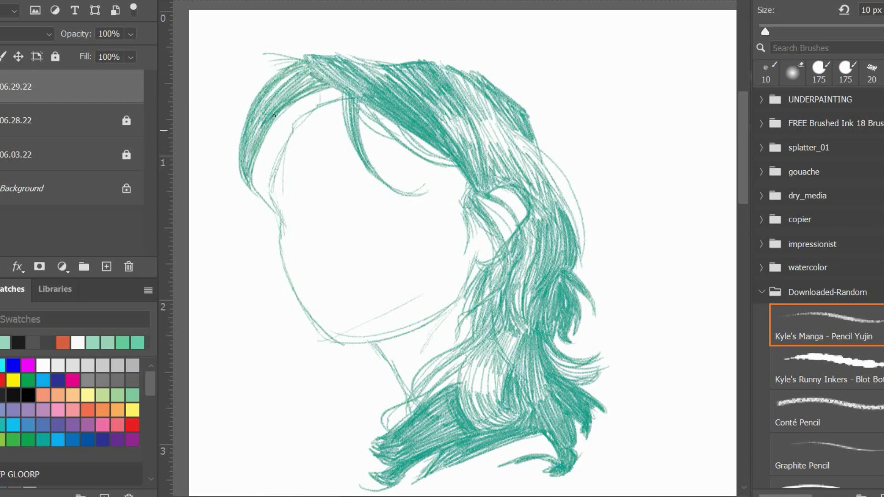
{"action": "left_click_drag", "start_coordinate": [322, 78], "coordinate": [248, 182]}
{"action": "mouse_move", "coordinate": [304, 96]}
{"action": "left_mouse_down"}
{"action": "mouse_move", "coordinate": [275, 167]}
{"action": "mouse_move", "coordinate": [296, 210]}
{"action": "mouse_move", "coordinate": [290, 199]}
{"action": "left_mouse_up"}
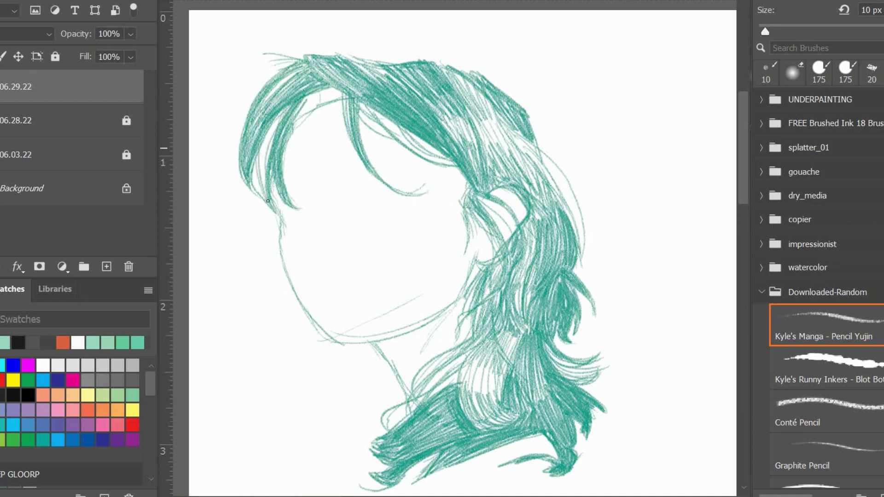
Add more strands and strokes to the left-side hair.
{"action": "left_click_drag", "start_coordinate": [273, 138], "coordinate": [258, 208]}
{"action": "left_click_drag", "start_coordinate": [264, 120], "coordinate": [248, 164]}
{"action": "left_click_drag", "start_coordinate": [303, 101], "coordinate": [295, 205]}
{"action": "left_click_drag", "start_coordinate": [306, 131], "coordinate": [288, 205]}
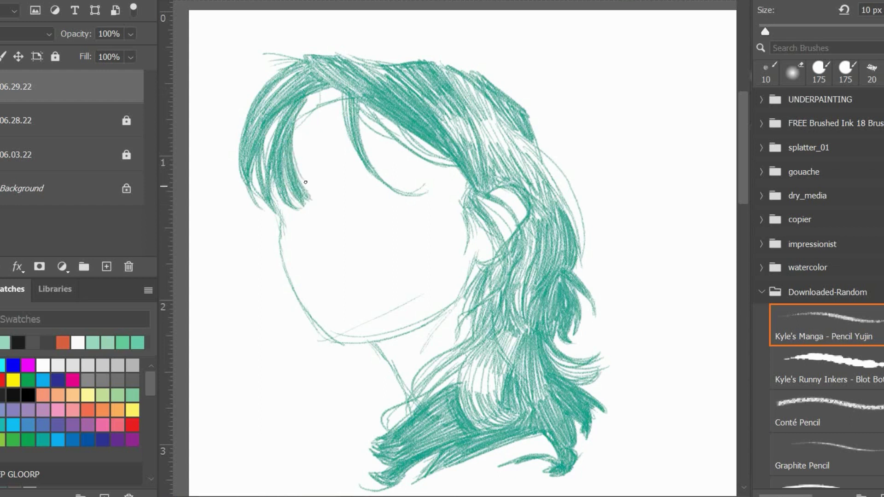
{"action": "mouse_move", "coordinate": [317, 89]}
{"action": "left_mouse_down"}
{"action": "mouse_move", "coordinate": [300, 180]}
{"action": "mouse_move", "coordinate": [306, 177]}
{"action": "left_mouse_up"}
Draw bang strands across the forehead, filling out the central and left bangs.
{"action": "left_click_drag", "start_coordinate": [322, 91], "coordinate": [318, 177]}
{"action": "mouse_move", "coordinate": [328, 87]}
{"action": "left_mouse_down"}
{"action": "mouse_move", "coordinate": [324, 181]}
{"action": "mouse_move", "coordinate": [350, 201]}
{"action": "mouse_move", "coordinate": [361, 191]}
{"action": "left_mouse_up"}
{"action": "left_click_drag", "start_coordinate": [330, 134], "coordinate": [376, 200]}
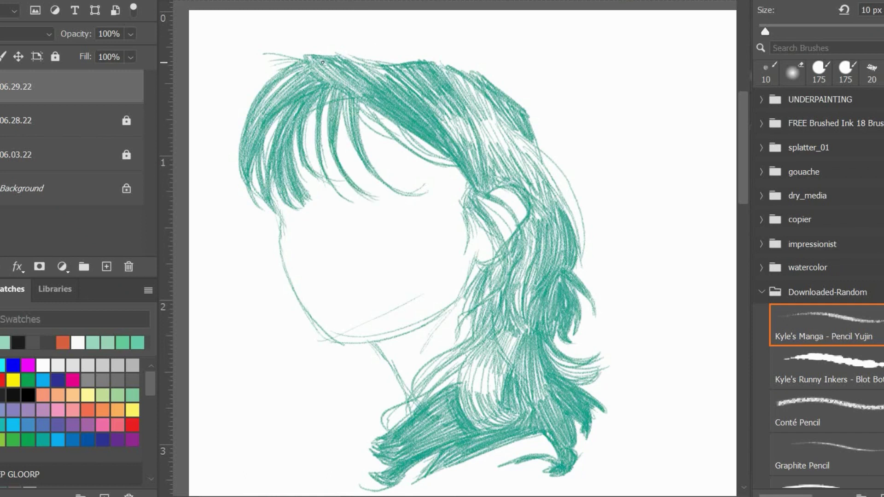
{"action": "left_click_drag", "start_coordinate": [323, 62], "coordinate": [375, 198]}
{"action": "left_click_drag", "start_coordinate": [324, 94], "coordinate": [343, 191]}
{"action": "mouse_move", "coordinate": [326, 110]}
{"action": "left_mouse_down"}
{"action": "mouse_move", "coordinate": [308, 210]}
{"action": "mouse_move", "coordinate": [277, 246]}
{"action": "mouse_move", "coordinate": [313, 329]}
{"action": "left_mouse_up"}
Thicken the lower-left lock and draw the jaw line.
{"action": "mouse_move", "coordinate": [315, 329]}
{"action": "left_mouse_down"}
{"action": "mouse_move", "coordinate": [281, 344]}
{"action": "mouse_move", "coordinate": [294, 390]}
{"action": "mouse_move", "coordinate": [276, 387]}
{"action": "left_mouse_up"}
{"action": "left_click_drag", "start_coordinate": [315, 333], "coordinate": [279, 338]}
{"action": "mouse_move", "coordinate": [280, 262]}
{"action": "left_mouse_down"}
{"action": "mouse_move", "coordinate": [290, 318]}
{"action": "mouse_move", "coordinate": [319, 332]}
{"action": "left_mouse_up"}
{"action": "mouse_move", "coordinate": [316, 331]}
{"action": "left_mouse_down"}
{"action": "mouse_move", "coordinate": [289, 299]}
{"action": "mouse_move", "coordinate": [289, 329]}
{"action": "mouse_move", "coordinate": [322, 227]}
{"action": "left_mouse_up"}
{"action": "mouse_move", "coordinate": [343, 290]}
{"action": "left_mouse_down"}
{"action": "mouse_move", "coordinate": [324, 232]}
{"action": "mouse_move", "coordinate": [316, 398]}
{"action": "left_mouse_up"}
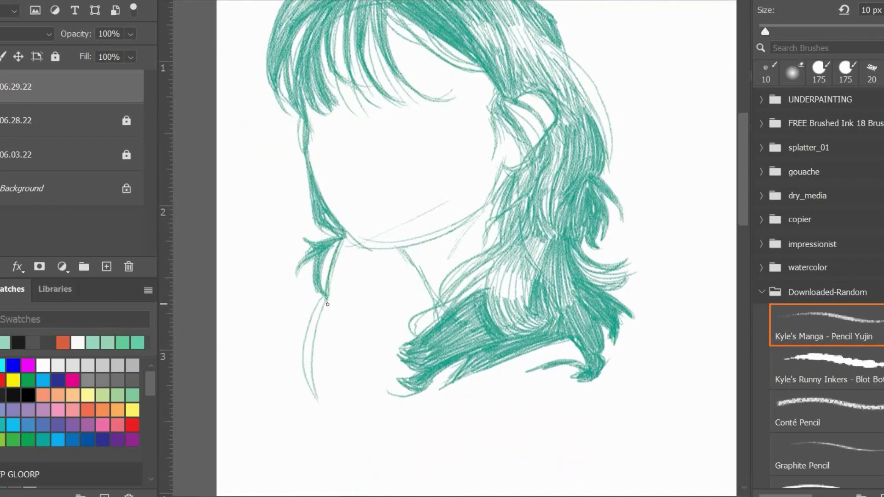
Draw a second lock below the first, with strands and a curled tip near the collar.
{"action": "mouse_move", "coordinate": [329, 304]}
{"action": "left_mouse_down"}
{"action": "mouse_move", "coordinate": [282, 373]}
{"action": "mouse_move", "coordinate": [294, 396]}
{"action": "mouse_move", "coordinate": [318, 392]}
{"action": "left_mouse_up"}
{"action": "left_click_drag", "start_coordinate": [320, 317], "coordinate": [331, 357]}
{"action": "left_click_drag", "start_coordinate": [329, 300], "coordinate": [331, 363]}
{"action": "left_click_drag", "start_coordinate": [341, 259], "coordinate": [325, 322]}
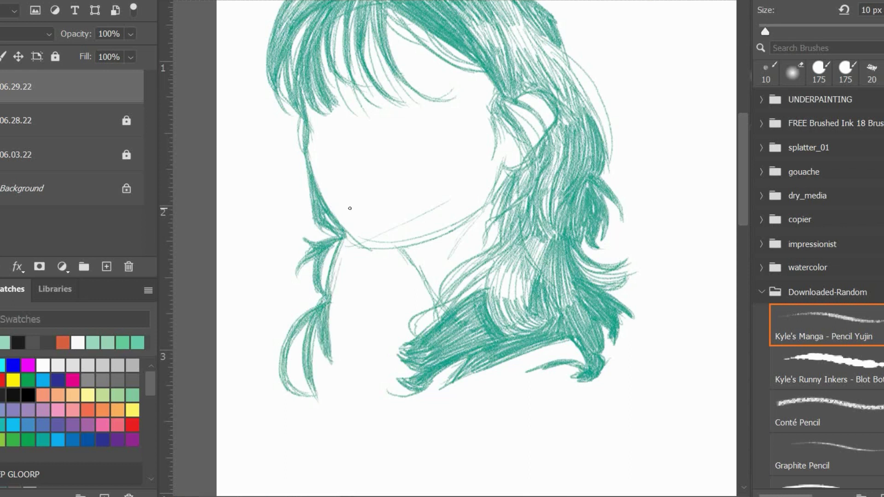
{"action": "mouse_move", "coordinate": [426, 287]}
{"action": "left_mouse_down"}
{"action": "mouse_move", "coordinate": [401, 348]}
{"action": "mouse_move", "coordinate": [391, 343]}
{"action": "mouse_move", "coordinate": [365, 387]}
{"action": "left_mouse_up"}
{"action": "left_click_drag", "start_coordinate": [391, 346], "coordinate": [378, 395]}
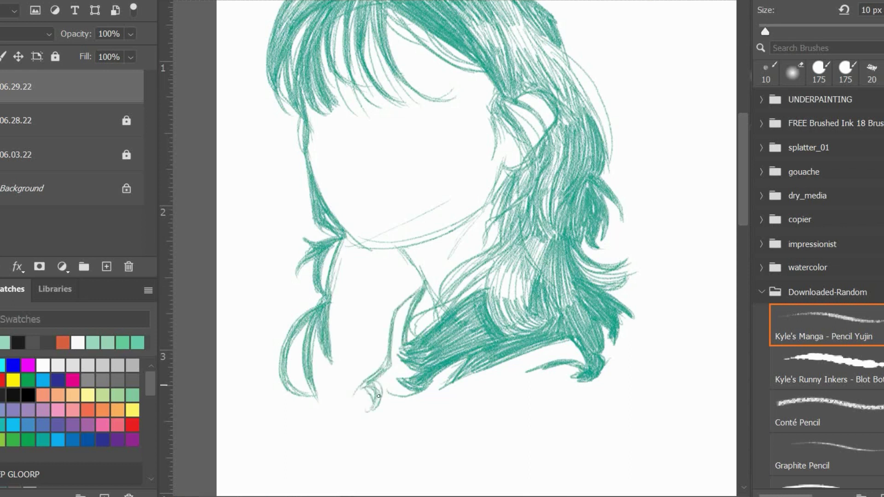
Extend the lock downward and fill it with hatching below the chin.
{"action": "left_click_drag", "start_coordinate": [309, 386], "coordinate": [333, 443]}
{"action": "mouse_move", "coordinate": [365, 384]}
{"action": "left_mouse_down"}
{"action": "mouse_move", "coordinate": [350, 431]}
{"action": "mouse_move", "coordinate": [338, 433]}
{"action": "left_mouse_up"}
{"action": "left_click_drag", "start_coordinate": [338, 394], "coordinate": [322, 437]}
{"action": "left_click_drag", "start_coordinate": [362, 304], "coordinate": [322, 405]}
{"action": "left_click_drag", "start_coordinate": [342, 355], "coordinate": [320, 408]}
{"action": "left_click_drag", "start_coordinate": [351, 268], "coordinate": [329, 364]}
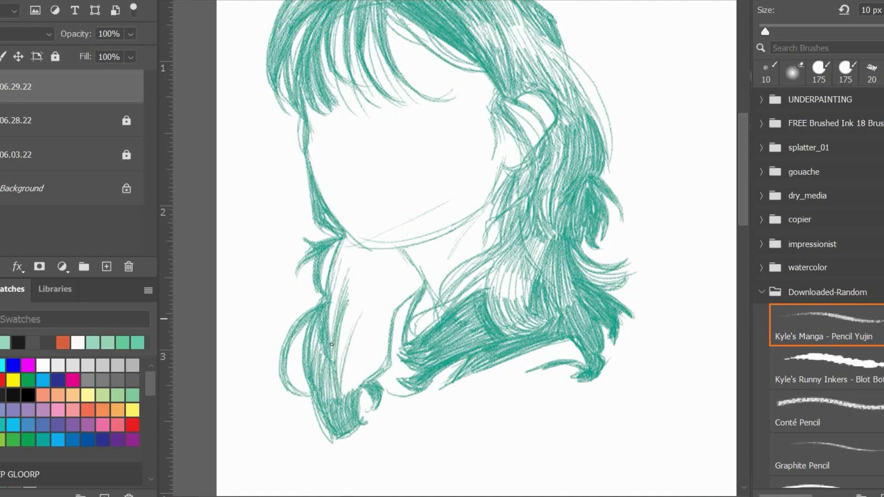
{"action": "left_click_drag", "start_coordinate": [354, 235], "coordinate": [327, 345]}
{"action": "left_click_drag", "start_coordinate": [380, 247], "coordinate": [327, 340]}
{"action": "mouse_move", "coordinate": [374, 246]}
{"action": "left_mouse_down"}
{"action": "mouse_move", "coordinate": [338, 305]}
{"action": "mouse_move", "coordinate": [345, 283]}
{"action": "left_mouse_up"}
Darken the lock's top, add collar lines and a shaded wedge, then zoom out.
{"action": "left_click_drag", "start_coordinate": [353, 272], "coordinate": [349, 310]}
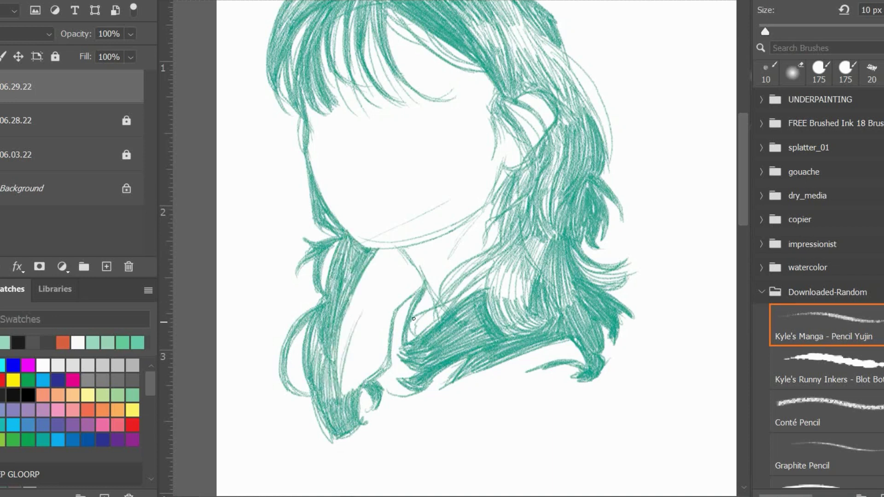
{"action": "left_click_drag", "start_coordinate": [406, 334], "coordinate": [390, 410]}
{"action": "mouse_move", "coordinate": [421, 280]}
{"action": "left_mouse_down"}
{"action": "mouse_move", "coordinate": [396, 251]}
{"action": "mouse_move", "coordinate": [380, 322]}
{"action": "left_mouse_up"}
{"action": "mouse_move", "coordinate": [396, 260]}
{"action": "left_mouse_down"}
{"action": "mouse_move", "coordinate": [420, 284]}
{"action": "mouse_move", "coordinate": [382, 368]}
{"action": "mouse_move", "coordinate": [341, 396]}
{"action": "mouse_move", "coordinate": [360, 306]}
{"action": "left_mouse_up"}
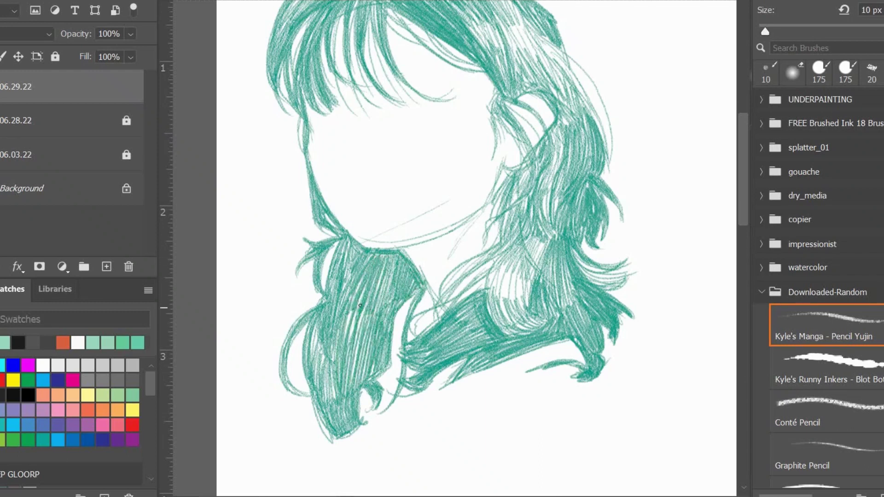
{"action": "key", "text": "ctrl+minus"}
Finish the first head's hair top, then sketch a new small head oval with a right ear.
{"action": "left_click_drag", "start_coordinate": [458, 210], "coordinate": [452, 182]}
{"action": "left_click_drag", "start_coordinate": [470, 232], "coordinate": [480, 179]}
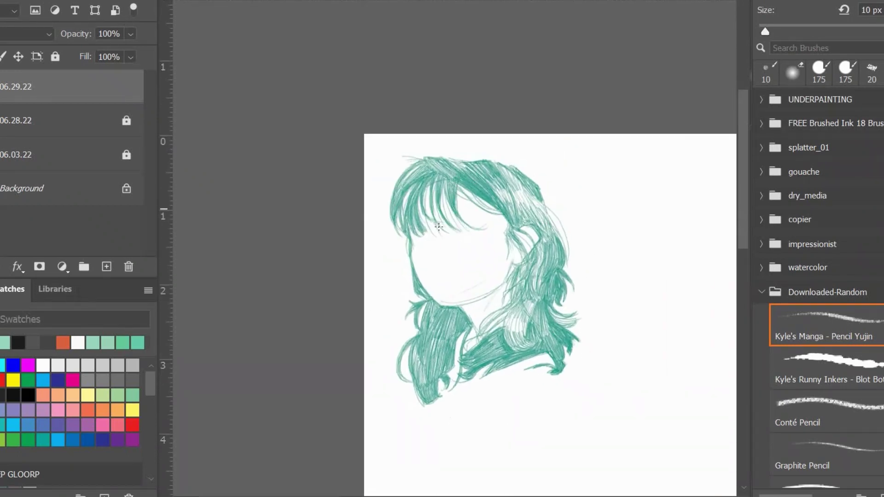
{"action": "key", "text": "ctrl+plus"}
{"action": "left_click_drag", "start_coordinate": [628, 382], "coordinate": [537, 314]}
{"action": "mouse_move", "coordinate": [414, 171]}
{"action": "left_mouse_down"}
{"action": "mouse_move", "coordinate": [489, 74]}
{"action": "mouse_move", "coordinate": [558, 152]}
{"action": "left_mouse_up"}
{"action": "mouse_move", "coordinate": [412, 175]}
{"action": "left_mouse_down"}
{"action": "mouse_move", "coordinate": [428, 230]}
{"action": "mouse_move", "coordinate": [497, 266]}
{"action": "left_mouse_up"}
{"action": "mouse_move", "coordinate": [495, 266]}
{"action": "left_mouse_down"}
{"action": "mouse_move", "coordinate": [550, 236]}
{"action": "mouse_move", "coordinate": [556, 138]}
{"action": "left_mouse_up"}
{"action": "left_click_drag", "start_coordinate": [513, 81], "coordinate": [555, 202]}
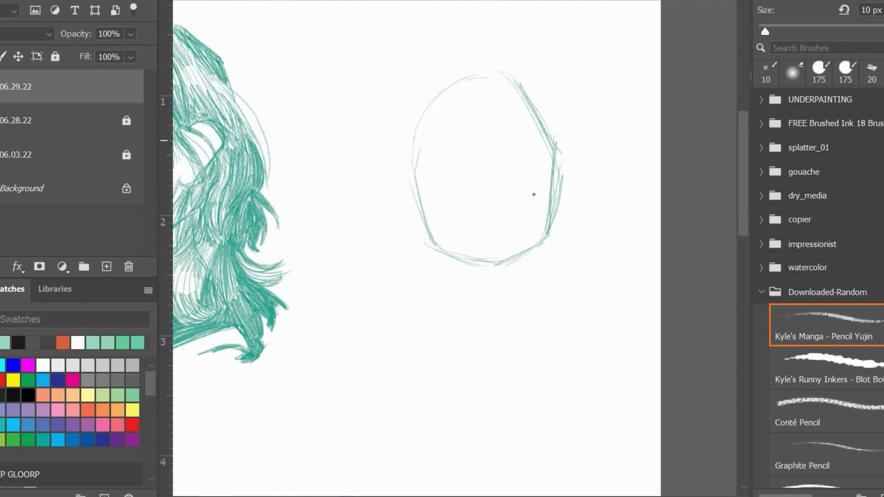
{"action": "left_click_drag", "start_coordinate": [412, 154], "coordinate": [484, 63]}
{"action": "left_click_drag", "start_coordinate": [554, 156], "coordinate": [551, 199]}
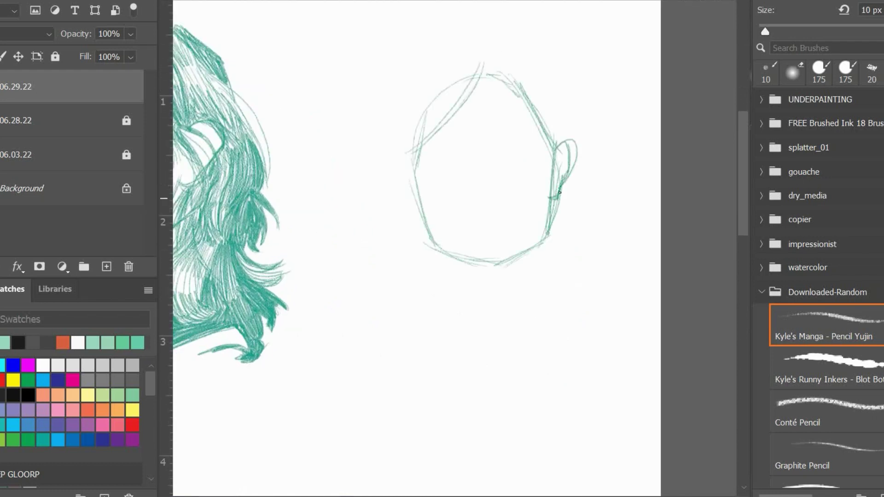
{"action": "left_click_drag", "start_coordinate": [417, 207], "coordinate": [423, 217]}
Draw teal fringe strands across the new head's top, darkening the right edge.
{"action": "left_click_drag", "start_coordinate": [468, 105], "coordinate": [458, 160]}
{"action": "left_click_drag", "start_coordinate": [477, 99], "coordinate": [466, 161]}
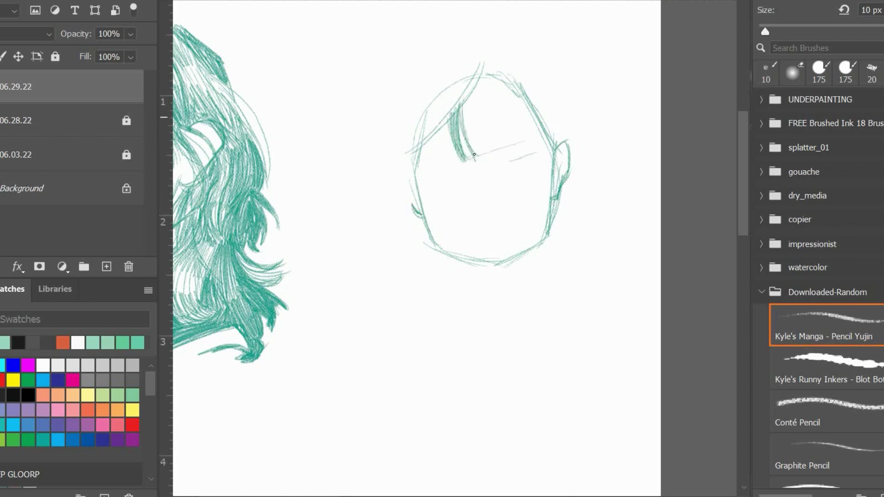
{"action": "left_click_drag", "start_coordinate": [484, 83], "coordinate": [474, 156]}
{"action": "left_click_drag", "start_coordinate": [471, 89], "coordinate": [484, 151]}
{"action": "mouse_move", "coordinate": [487, 75]}
{"action": "left_mouse_down"}
{"action": "mouse_move", "coordinate": [483, 148]}
{"action": "mouse_move", "coordinate": [497, 150]}
{"action": "mouse_move", "coordinate": [481, 142]}
{"action": "left_mouse_up"}
{"action": "left_click_drag", "start_coordinate": [501, 98], "coordinate": [515, 159]}
{"action": "left_click_drag", "start_coordinate": [497, 75], "coordinate": [504, 146]}
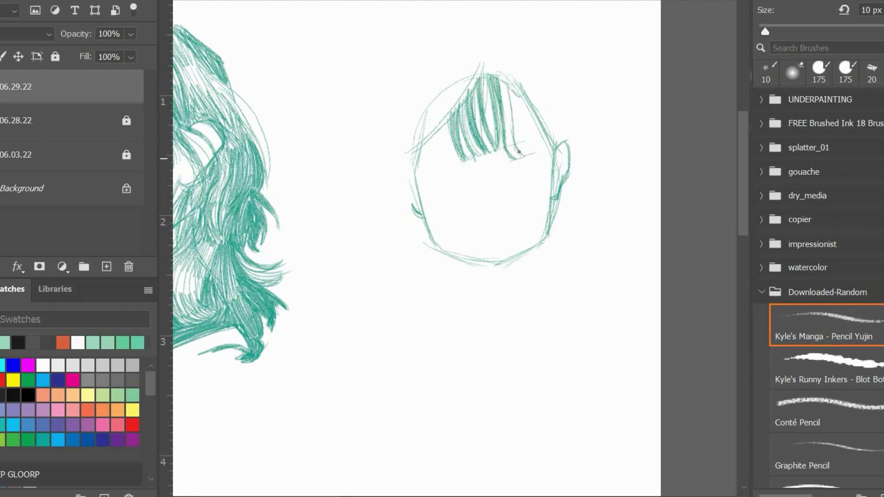
{"action": "left_click_drag", "start_coordinate": [502, 79], "coordinate": [521, 157]}
{"action": "left_click_drag", "start_coordinate": [515, 97], "coordinate": [537, 152]}
{"action": "left_click_drag", "start_coordinate": [520, 91], "coordinate": [515, 141]}
{"action": "left_click_drag", "start_coordinate": [524, 100], "coordinate": [555, 153]}
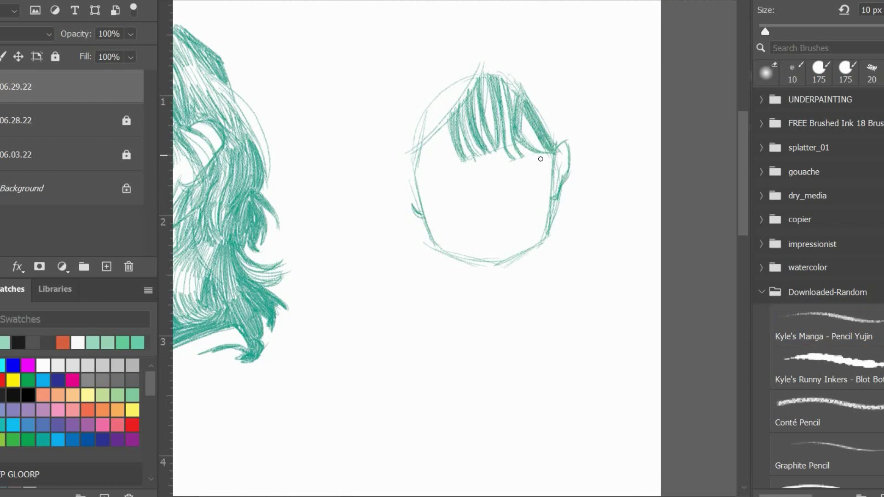
Add left fringe strands and replace a thin left hair contour with a bolder curved one.
{"action": "key", "text": "b"}
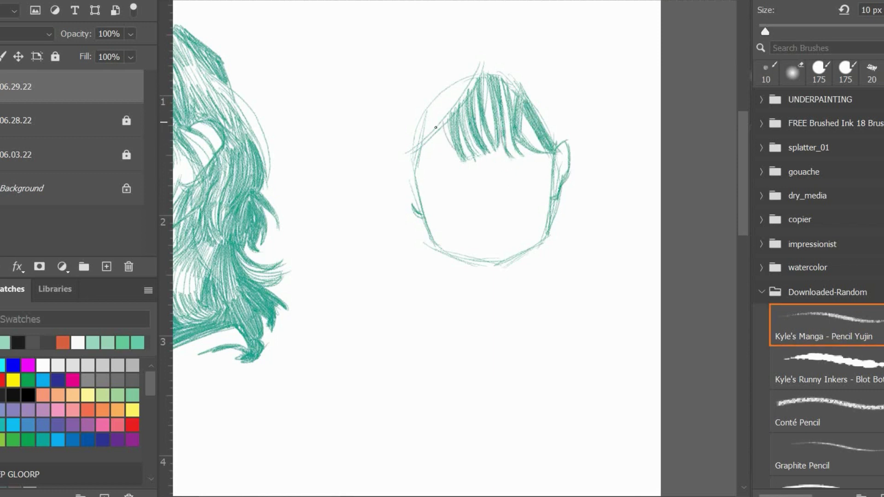
{"action": "mouse_move", "coordinate": [436, 127]}
{"action": "left_mouse_down"}
{"action": "mouse_move", "coordinate": [450, 155]}
{"action": "mouse_move", "coordinate": [510, 87]}
{"action": "left_mouse_up"}
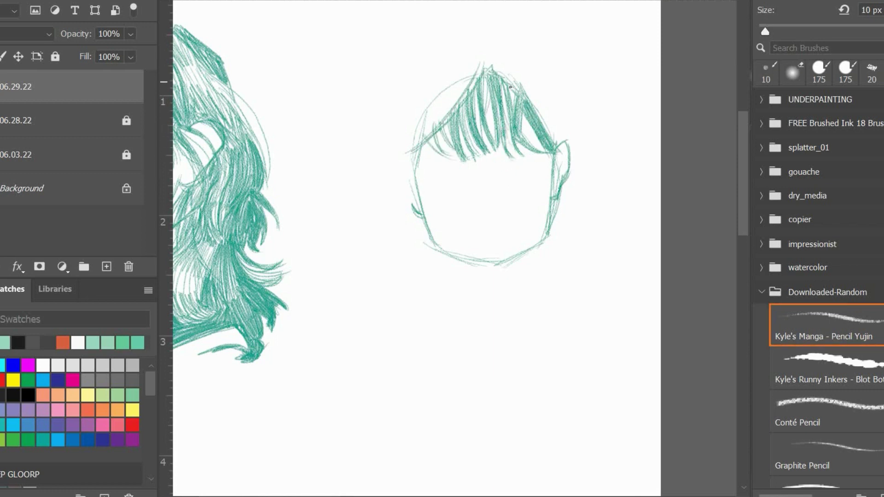
{"action": "mouse_move", "coordinate": [488, 48]}
{"action": "left_mouse_down"}
{"action": "mouse_move", "coordinate": [433, 73]}
{"action": "mouse_move", "coordinate": [364, 211]}
{"action": "left_mouse_up"}
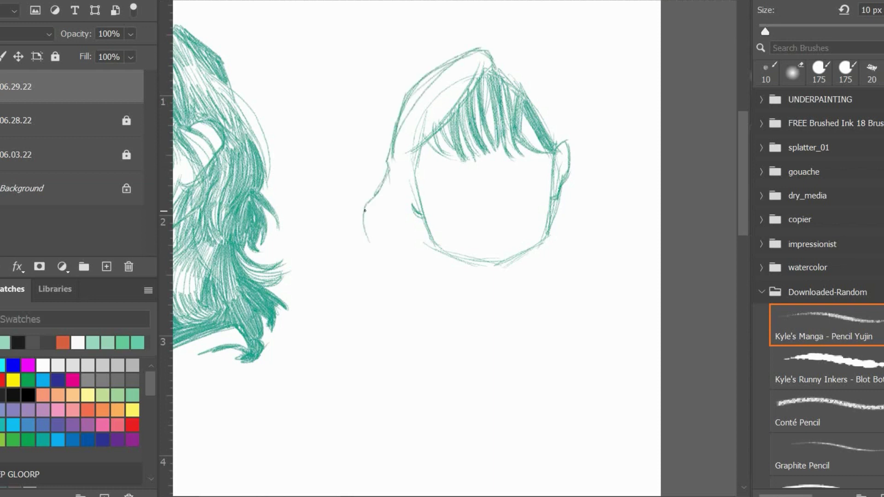
{"action": "key", "text": "ctrl+z"}
{"action": "key", "text": "ctrl+z"}
{"action": "left_click_drag", "start_coordinate": [425, 143], "coordinate": [373, 224]}
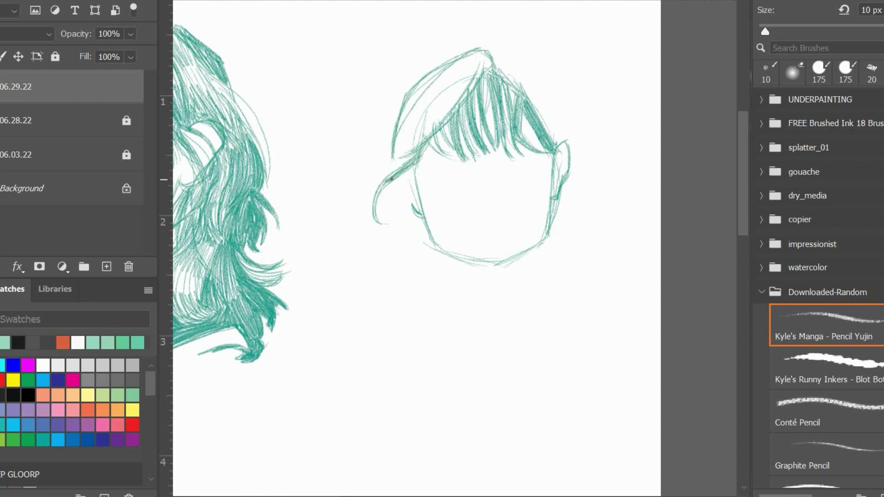
{"action": "left_click_drag", "start_coordinate": [411, 162], "coordinate": [386, 222]}
Densely hatch the upper-left hair mass and crown.
{"action": "left_click_drag", "start_coordinate": [414, 97], "coordinate": [488, 54]}
{"action": "mouse_move", "coordinate": [394, 156]}
{"action": "left_mouse_down"}
{"action": "mouse_move", "coordinate": [483, 62]}
{"action": "mouse_move", "coordinate": [476, 69]}
{"action": "left_mouse_up"}
{"action": "left_click_drag", "start_coordinate": [400, 134], "coordinate": [453, 64]}
{"action": "left_click_drag", "start_coordinate": [420, 84], "coordinate": [489, 49]}
{"action": "left_click_drag", "start_coordinate": [458, 79], "coordinate": [498, 48]}
{"action": "left_click_drag", "start_coordinate": [417, 142], "coordinate": [495, 61]}
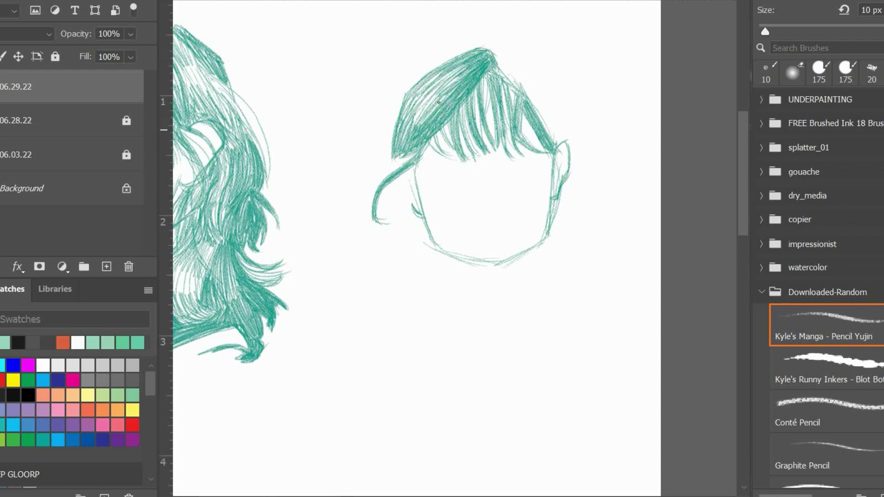
{"action": "left_click_drag", "start_coordinate": [397, 154], "coordinate": [479, 87]}
{"action": "left_click_drag", "start_coordinate": [476, 109], "coordinate": [498, 69]}
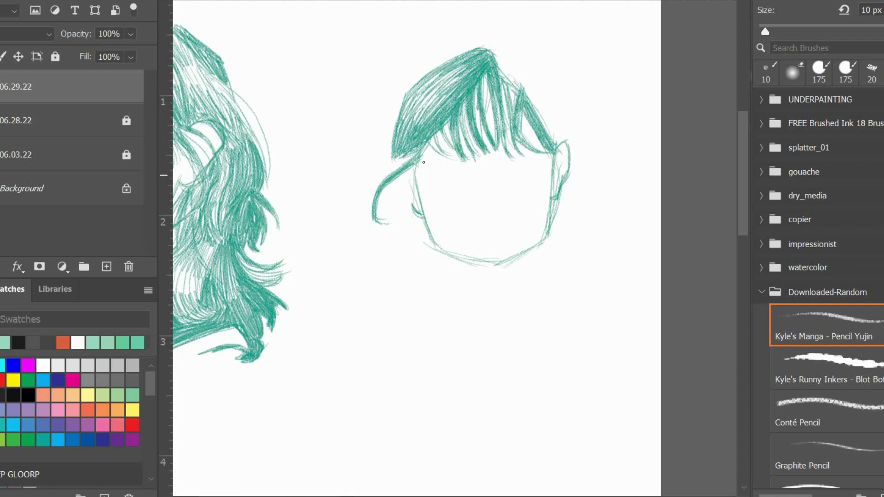
Draw the neck's right side and fill the left hair lock with strands.
{"action": "left_click_drag", "start_coordinate": [528, 253], "coordinate": [524, 328]}
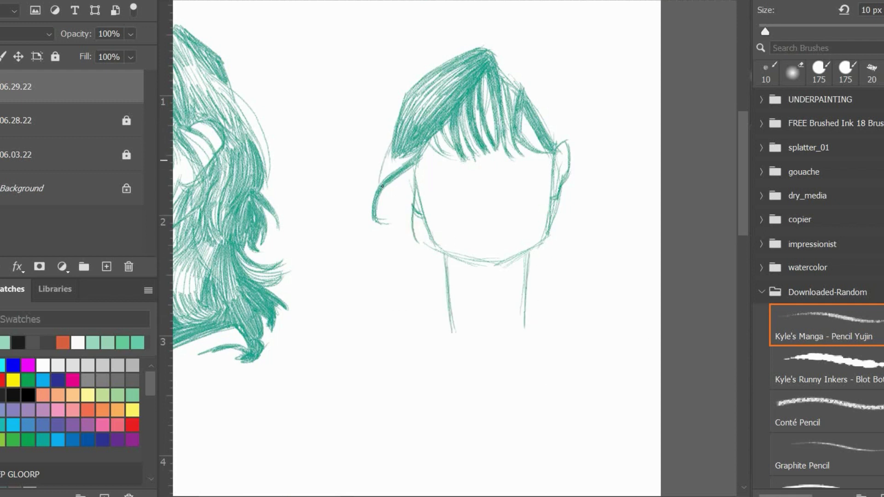
{"action": "left_click_drag", "start_coordinate": [392, 152], "coordinate": [373, 244]}
{"action": "left_click_drag", "start_coordinate": [394, 184], "coordinate": [399, 269]}
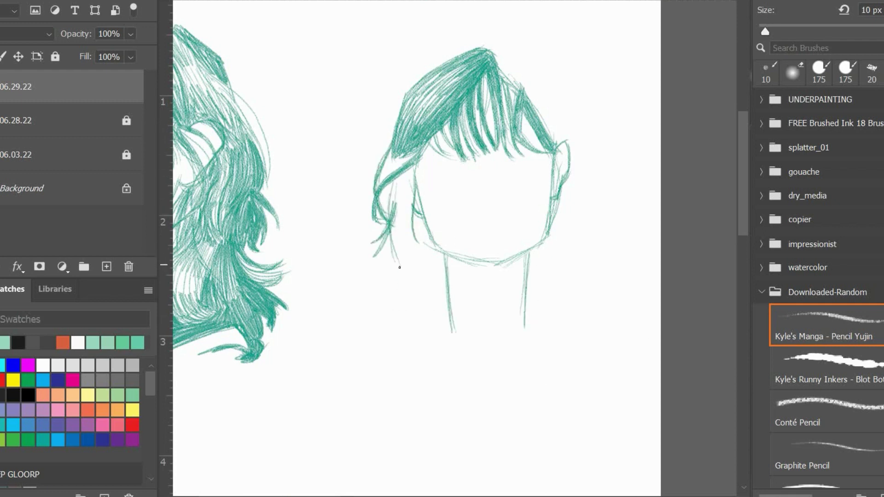
{"action": "left_click_drag", "start_coordinate": [396, 232], "coordinate": [382, 318]}
{"action": "left_click_drag", "start_coordinate": [416, 251], "coordinate": [436, 316]}
{"action": "mouse_move", "coordinate": [389, 240]}
{"action": "left_mouse_down"}
{"action": "mouse_move", "coordinate": [378, 295]}
{"action": "mouse_move", "coordinate": [387, 304]}
{"action": "left_mouse_up"}
{"action": "mouse_move", "coordinate": [387, 335]}
{"action": "left_mouse_down"}
{"action": "mouse_move", "coordinate": [405, 288]}
{"action": "mouse_move", "coordinate": [395, 230]}
{"action": "mouse_move", "coordinate": [412, 294]}
{"action": "left_mouse_up"}
{"action": "mouse_move", "coordinate": [395, 171]}
{"action": "left_mouse_down"}
{"action": "mouse_move", "coordinate": [408, 232]}
{"action": "mouse_move", "coordinate": [382, 158]}
{"action": "left_mouse_up"}
{"action": "left_click_drag", "start_coordinate": [416, 182], "coordinate": [397, 152]}
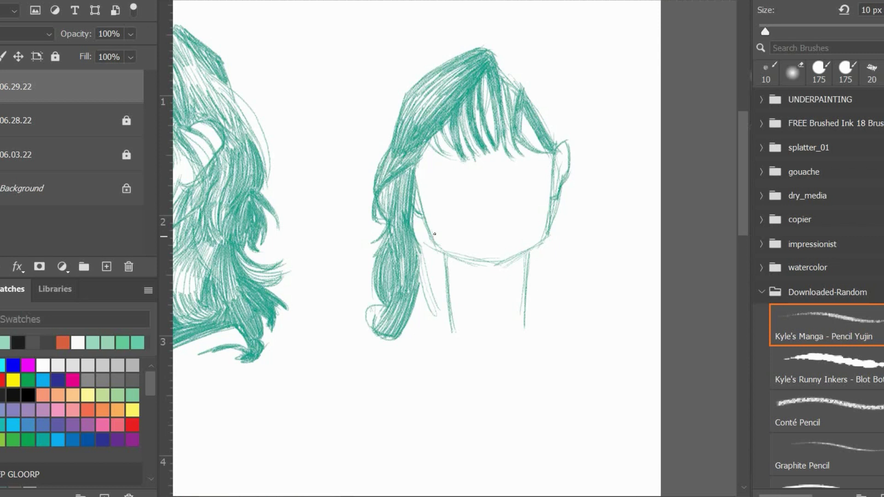
Draw a curling lock beside the neck and darken strands along the face edge.
{"action": "left_click_drag", "start_coordinate": [439, 267], "coordinate": [467, 367]}
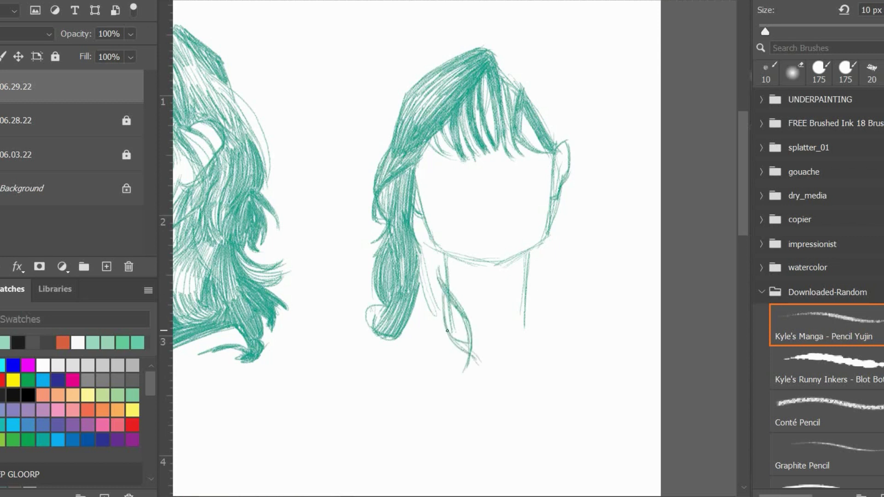
{"action": "left_click_drag", "start_coordinate": [440, 296], "coordinate": [405, 333]}
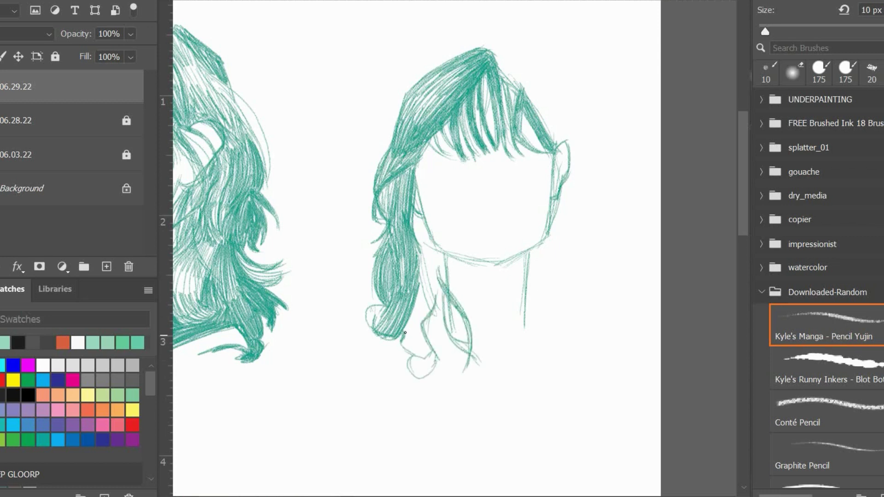
{"action": "mouse_move", "coordinate": [428, 382]}
{"action": "left_mouse_down"}
{"action": "mouse_move", "coordinate": [465, 363]}
{"action": "mouse_move", "coordinate": [435, 326]}
{"action": "left_mouse_up"}
{"action": "mouse_move", "coordinate": [467, 368]}
{"action": "left_mouse_down"}
{"action": "mouse_move", "coordinate": [425, 324]}
{"action": "mouse_move", "coordinate": [440, 294]}
{"action": "mouse_move", "coordinate": [428, 327]}
{"action": "left_mouse_up"}
{"action": "left_click_drag", "start_coordinate": [423, 381], "coordinate": [438, 341]}
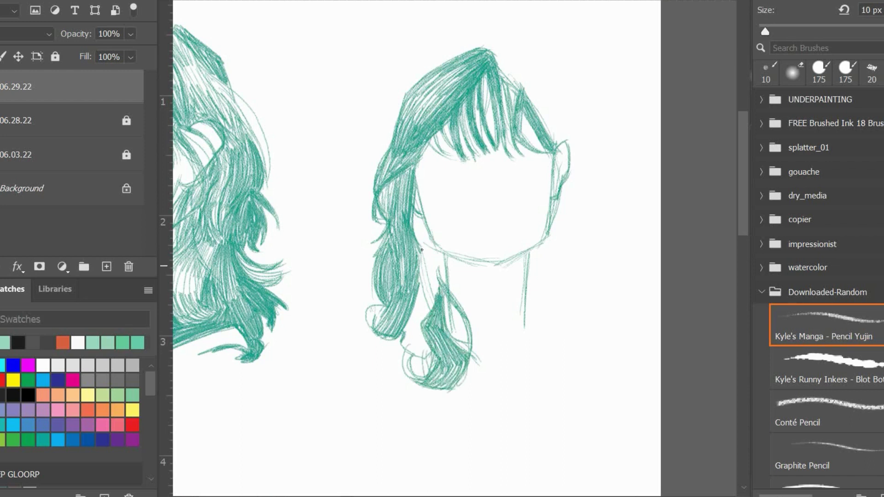
{"action": "mouse_move", "coordinate": [426, 290]}
{"action": "left_mouse_down"}
{"action": "mouse_move", "coordinate": [398, 358]}
{"action": "mouse_move", "coordinate": [432, 307]}
{"action": "left_mouse_up"}
{"action": "left_click_drag", "start_coordinate": [415, 216], "coordinate": [444, 285]}
{"action": "mouse_move", "coordinate": [442, 246]}
{"action": "left_mouse_down"}
{"action": "mouse_move", "coordinate": [419, 309]}
{"action": "mouse_move", "coordinate": [449, 293]}
{"action": "mouse_move", "coordinate": [451, 336]}
{"action": "left_mouse_up"}
{"action": "left_click_drag", "start_coordinate": [450, 298], "coordinate": [456, 343]}
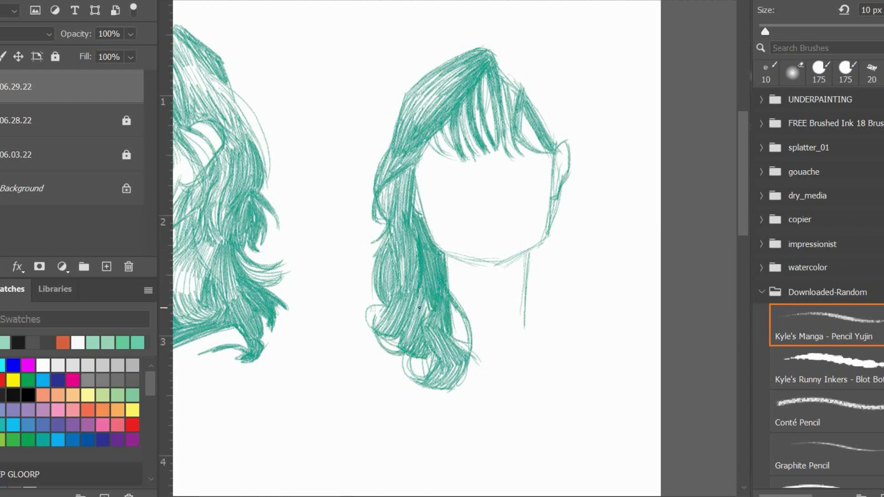
Outline and hatch the crown and right-side hair, filling the lock beside the right ear.
{"action": "mouse_move", "coordinate": [407, 93]}
{"action": "left_mouse_down"}
{"action": "mouse_move", "coordinate": [488, 54]}
{"action": "mouse_move", "coordinate": [570, 127]}
{"action": "left_mouse_up"}
{"action": "left_click_drag", "start_coordinate": [538, 76], "coordinate": [587, 225]}
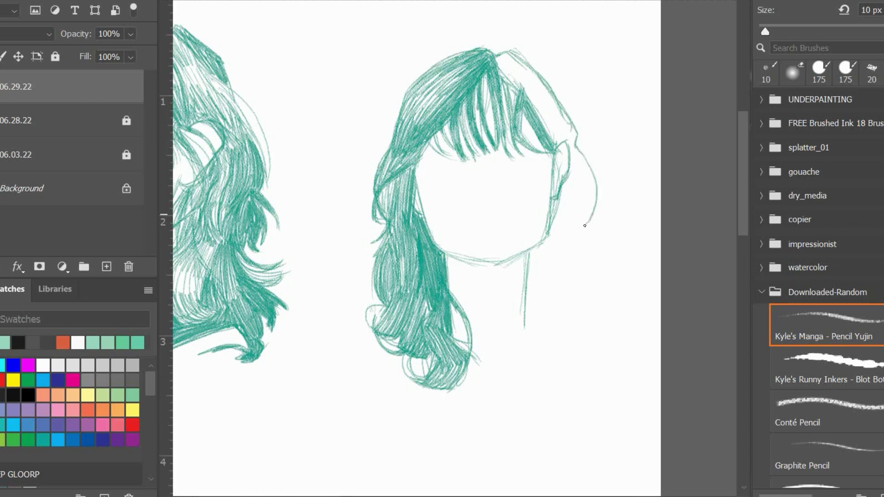
{"action": "mouse_move", "coordinate": [497, 59]}
{"action": "left_mouse_down"}
{"action": "mouse_move", "coordinate": [529, 98]}
{"action": "mouse_move", "coordinate": [551, 92]}
{"action": "mouse_move", "coordinate": [513, 54]}
{"action": "mouse_move", "coordinate": [572, 134]}
{"action": "mouse_move", "coordinate": [568, 182]}
{"action": "left_mouse_up"}
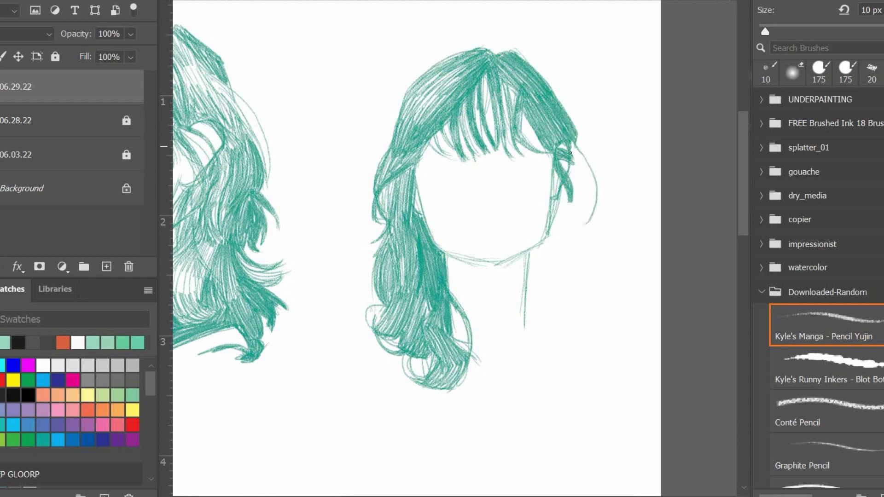
{"action": "mouse_move", "coordinate": [571, 143]}
{"action": "left_mouse_down"}
{"action": "mouse_move", "coordinate": [594, 199]}
{"action": "mouse_move", "coordinate": [592, 226]}
{"action": "left_mouse_up"}
{"action": "mouse_move", "coordinate": [559, 184]}
{"action": "left_mouse_down"}
{"action": "mouse_move", "coordinate": [571, 170]}
{"action": "mouse_move", "coordinate": [591, 216]}
{"action": "mouse_move", "coordinate": [568, 252]}
{"action": "left_mouse_up"}
{"action": "mouse_move", "coordinate": [556, 200]}
{"action": "left_mouse_down"}
{"action": "mouse_move", "coordinate": [568, 249]}
{"action": "mouse_move", "coordinate": [596, 298]}
{"action": "left_mouse_up"}
{"action": "mouse_move", "coordinate": [543, 246]}
{"action": "left_mouse_down"}
{"action": "mouse_move", "coordinate": [596, 297]}
{"action": "mouse_move", "coordinate": [594, 282]}
{"action": "mouse_move", "coordinate": [627, 292]}
{"action": "left_mouse_up"}
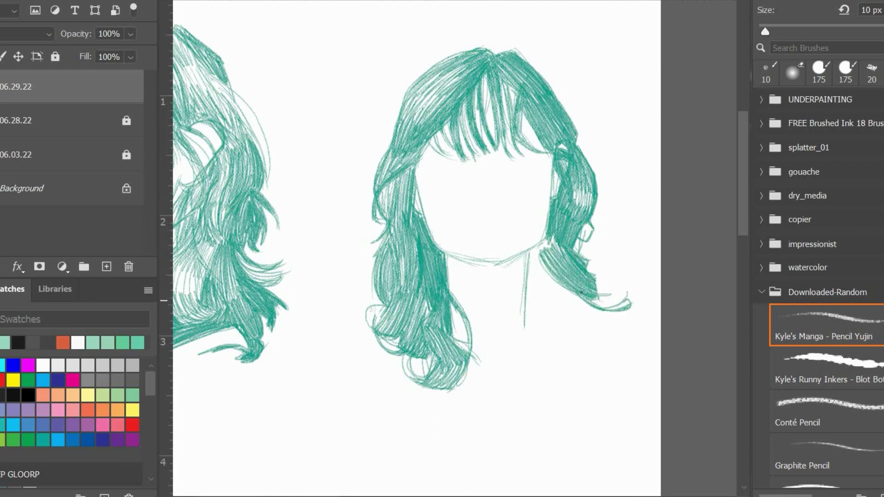
Hatch a long lock falling down right of the neck to the shoulder.
{"action": "left_click_drag", "start_coordinate": [527, 281], "coordinate": [552, 384]}
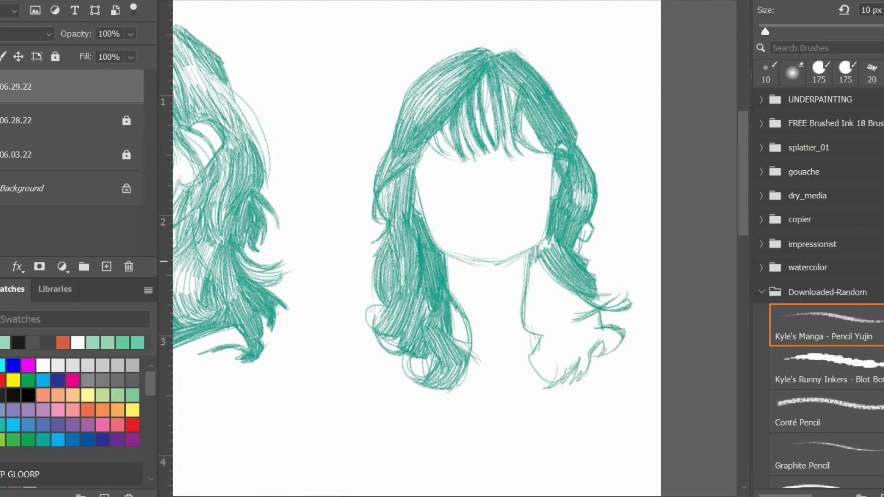
{"action": "left_click_drag", "start_coordinate": [539, 257], "coordinate": [525, 340]}
{"action": "left_click_drag", "start_coordinate": [529, 306], "coordinate": [534, 354]}
{"action": "mouse_move", "coordinate": [536, 271]}
{"action": "left_mouse_down"}
{"action": "mouse_move", "coordinate": [576, 316]}
{"action": "mouse_move", "coordinate": [553, 322]}
{"action": "mouse_move", "coordinate": [577, 345]}
{"action": "left_mouse_up"}
{"action": "mouse_move", "coordinate": [545, 304]}
{"action": "left_mouse_down"}
{"action": "mouse_move", "coordinate": [576, 336]}
{"action": "mouse_move", "coordinate": [547, 274]}
{"action": "mouse_move", "coordinate": [593, 316]}
{"action": "mouse_move", "coordinate": [598, 342]}
{"action": "mouse_move", "coordinate": [621, 357]}
{"action": "mouse_move", "coordinate": [596, 351]}
{"action": "left_mouse_up"}
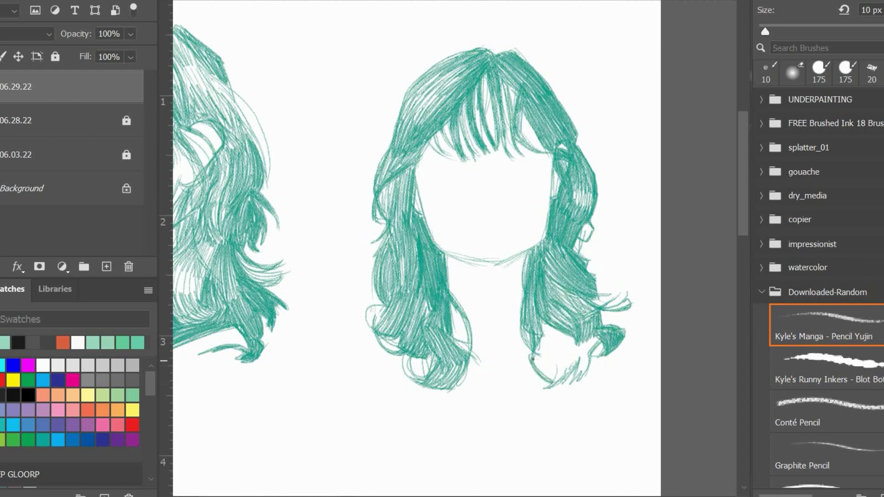
{"action": "left_click_drag", "start_coordinate": [533, 359], "coordinate": [553, 382]}
{"action": "mouse_move", "coordinate": [543, 327]}
{"action": "left_mouse_down"}
{"action": "mouse_move", "coordinate": [566, 382]}
{"action": "mouse_move", "coordinate": [580, 379]}
{"action": "left_mouse_up"}
{"action": "left_click_drag", "start_coordinate": [576, 343], "coordinate": [598, 336]}
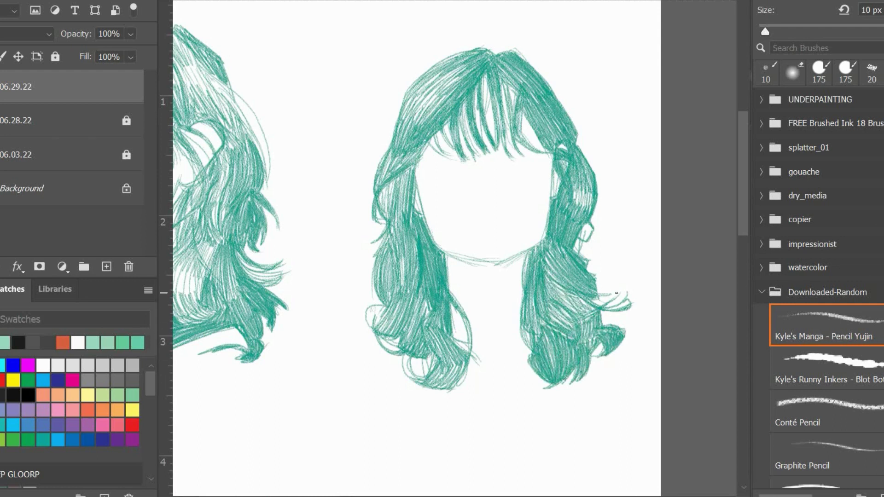
{"action": "left_click_drag", "start_coordinate": [616, 293], "coordinate": [591, 271]}
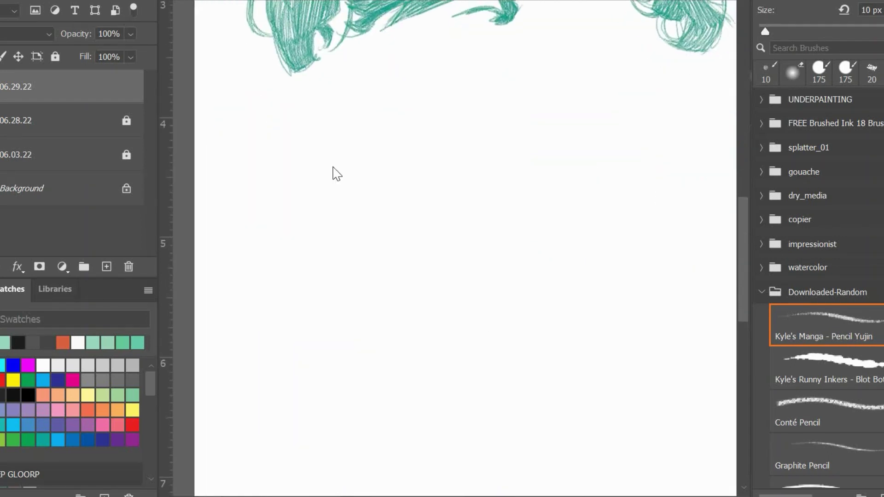
Sketch a new head outline with neck, redoing one lower edge stroke.
{"action": "mouse_move", "coordinate": [506, 196]}
{"action": "left_mouse_down"}
{"action": "mouse_move", "coordinate": [527, 285]}
{"action": "mouse_move", "coordinate": [479, 394]}
{"action": "left_mouse_up"}
{"action": "left_click_drag", "start_coordinate": [362, 283], "coordinate": [376, 370]}
{"action": "left_click_drag", "start_coordinate": [376, 373], "coordinate": [490, 393]}
{"action": "left_click_drag", "start_coordinate": [529, 280], "coordinate": [501, 382]}
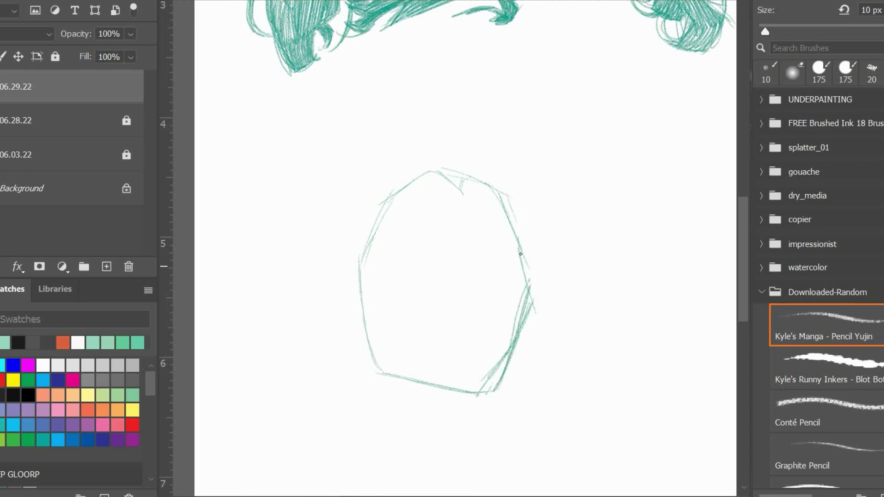
{"action": "key", "text": "ctrl+z"}
{"action": "left_click_drag", "start_coordinate": [363, 349], "coordinate": [378, 411]}
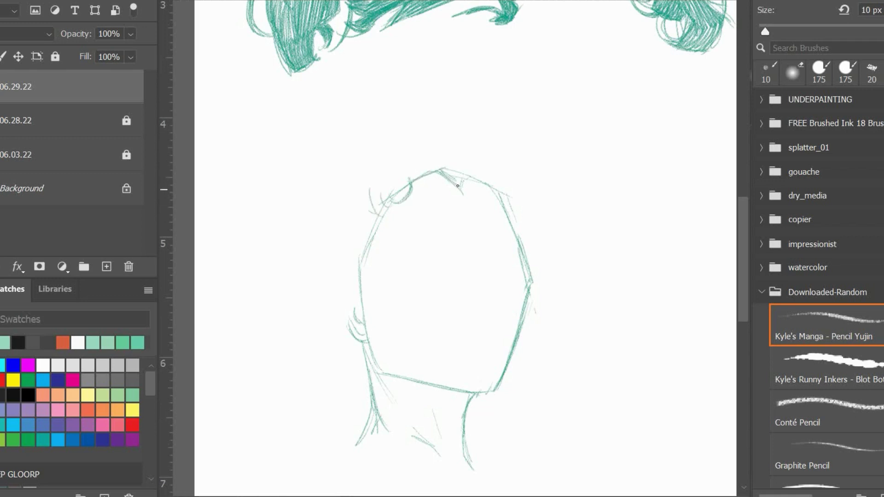
Outline a large swept hair mass with top curls, a right extension and an inner line.
{"action": "left_click_drag", "start_coordinate": [349, 171], "coordinate": [407, 64]}
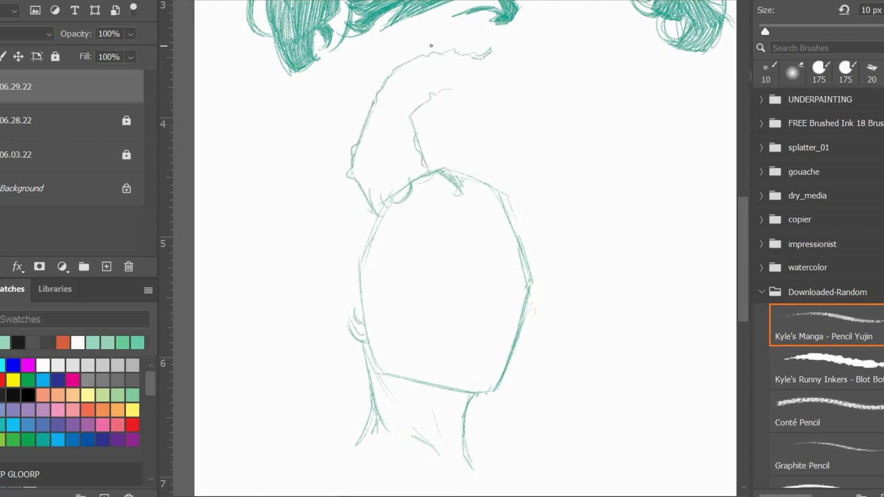
{"action": "mouse_move", "coordinate": [422, 169]}
{"action": "left_mouse_down"}
{"action": "mouse_move", "coordinate": [467, 88]}
{"action": "mouse_move", "coordinate": [493, 64]}
{"action": "left_mouse_up"}
{"action": "left_click_drag", "start_coordinate": [530, 79], "coordinate": [518, 59]}
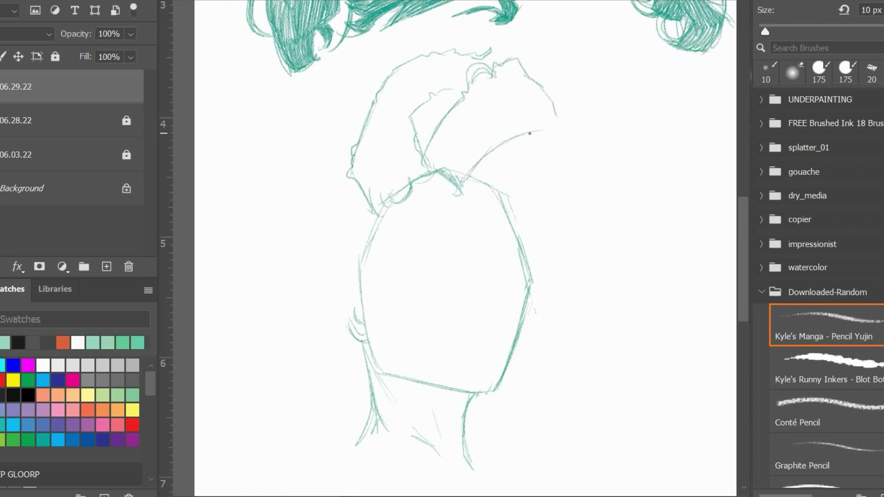
{"action": "left_click_drag", "start_coordinate": [530, 133], "coordinate": [582, 142]}
{"action": "left_click_drag", "start_coordinate": [539, 108], "coordinate": [579, 140]}
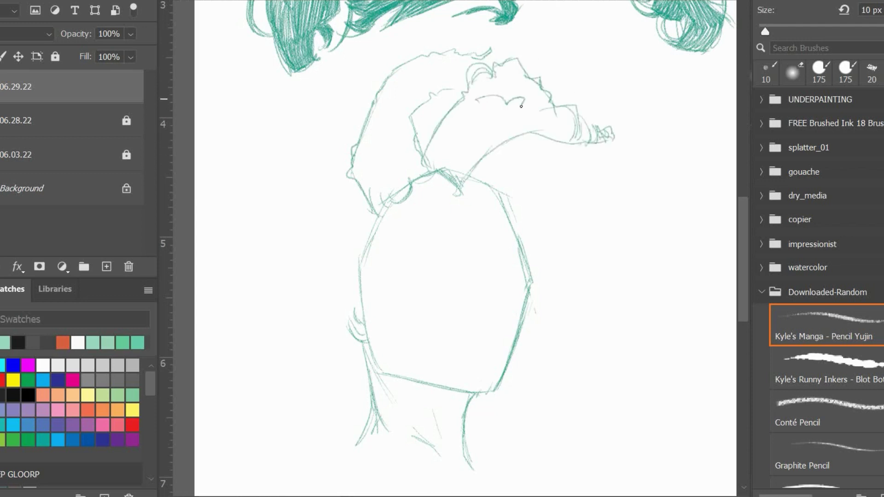
{"action": "left_click_drag", "start_coordinate": [454, 175], "coordinate": [486, 120]}
Hatch the base of the hair mass along its curved band.
{"action": "left_click_drag", "start_coordinate": [552, 113], "coordinate": [564, 133]}
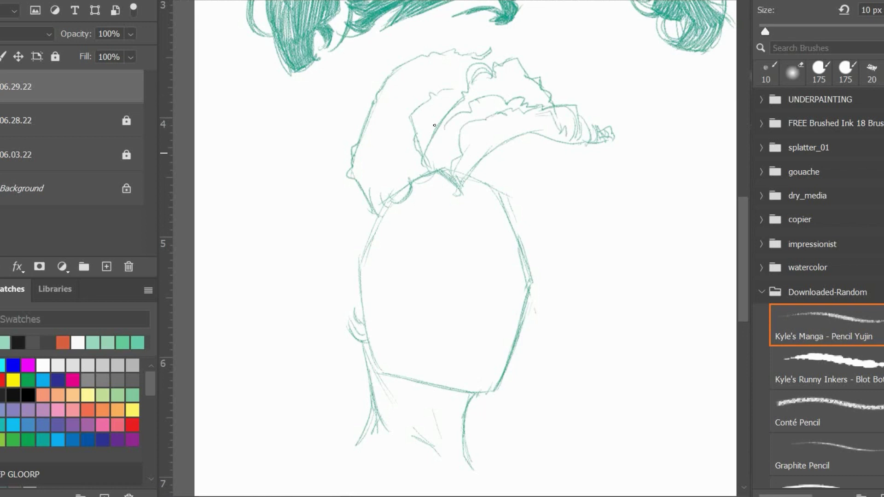
{"action": "mouse_move", "coordinate": [431, 145]}
{"action": "left_mouse_down"}
{"action": "mouse_move", "coordinate": [437, 170]}
{"action": "mouse_move", "coordinate": [465, 184]}
{"action": "left_mouse_up"}
{"action": "mouse_move", "coordinate": [460, 151]}
{"action": "left_mouse_down"}
{"action": "mouse_move", "coordinate": [500, 126]}
{"action": "mouse_move", "coordinate": [552, 129]}
{"action": "left_mouse_up"}
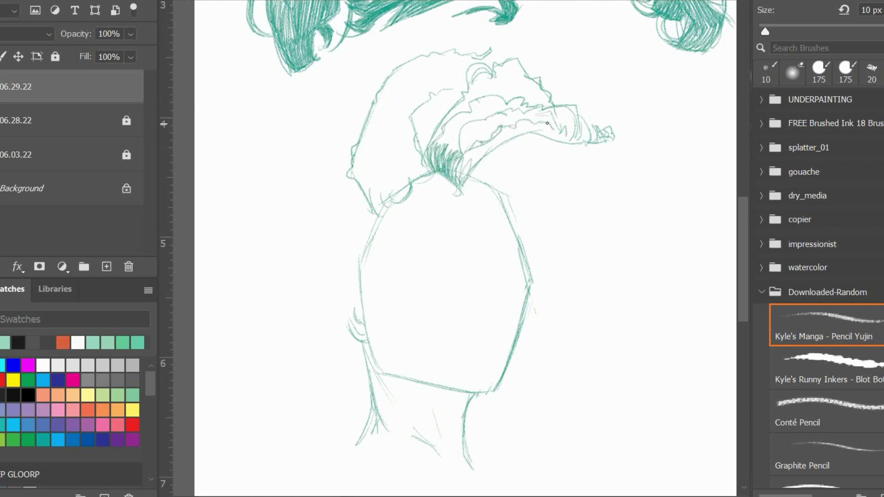
{"action": "left_click_drag", "start_coordinate": [479, 141], "coordinate": [455, 179]}
{"action": "mouse_move", "coordinate": [503, 133]}
{"action": "left_mouse_down"}
{"action": "mouse_move", "coordinate": [470, 170]}
{"action": "mouse_move", "coordinate": [534, 129]}
{"action": "mouse_move", "coordinate": [613, 138]}
{"action": "left_mouse_up"}
{"action": "mouse_move", "coordinate": [479, 117]}
{"action": "left_mouse_down"}
{"action": "mouse_move", "coordinate": [518, 102]}
{"action": "mouse_move", "coordinate": [535, 107]}
{"action": "mouse_move", "coordinate": [445, 158]}
{"action": "mouse_move", "coordinate": [451, 153]}
{"action": "left_mouse_up"}
Hatch the hair band and the left side of the hair mass.
{"action": "left_click_drag", "start_coordinate": [504, 124], "coordinate": [468, 127]}
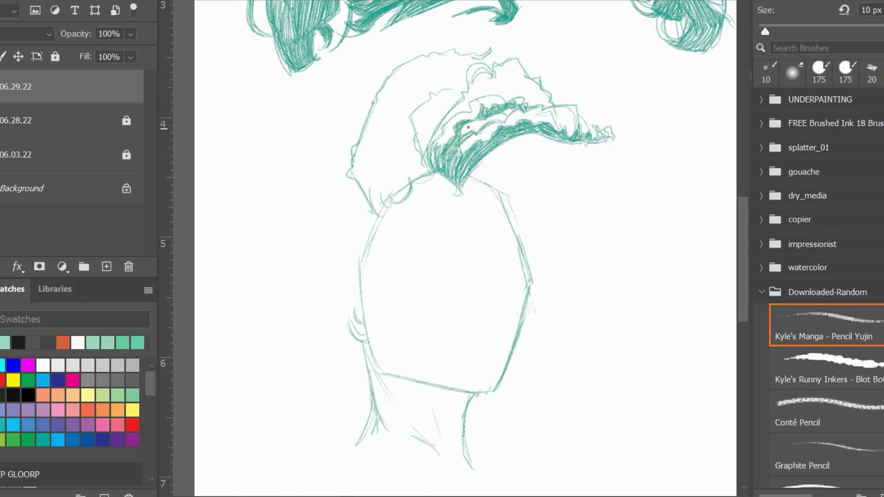
{"action": "mouse_move", "coordinate": [357, 152]}
{"action": "left_mouse_down"}
{"action": "mouse_move", "coordinate": [390, 113]}
{"action": "mouse_move", "coordinate": [378, 166]}
{"action": "left_mouse_up"}
{"action": "mouse_move", "coordinate": [397, 129]}
{"action": "left_mouse_down"}
{"action": "mouse_move", "coordinate": [392, 167]}
{"action": "mouse_move", "coordinate": [428, 98]}
{"action": "mouse_move", "coordinate": [401, 133]}
{"action": "left_mouse_up"}
{"action": "mouse_move", "coordinate": [408, 118]}
{"action": "left_mouse_down"}
{"action": "mouse_move", "coordinate": [410, 139]}
{"action": "mouse_move", "coordinate": [440, 172]}
{"action": "left_mouse_up"}
{"action": "mouse_move", "coordinate": [359, 152]}
{"action": "left_mouse_down"}
{"action": "mouse_move", "coordinate": [448, 198]}
{"action": "mouse_move", "coordinate": [456, 258]}
{"action": "left_mouse_up"}
{"action": "mouse_move", "coordinate": [465, 202]}
{"action": "left_mouse_down"}
{"action": "mouse_move", "coordinate": [479, 258]}
{"action": "mouse_move", "coordinate": [486, 155]}
{"action": "mouse_move", "coordinate": [513, 133]}
{"action": "left_mouse_up"}
Densely hatch the hair's inner left side and darken the curving top band.
{"action": "left_click_drag", "start_coordinate": [474, 188], "coordinate": [469, 213]}
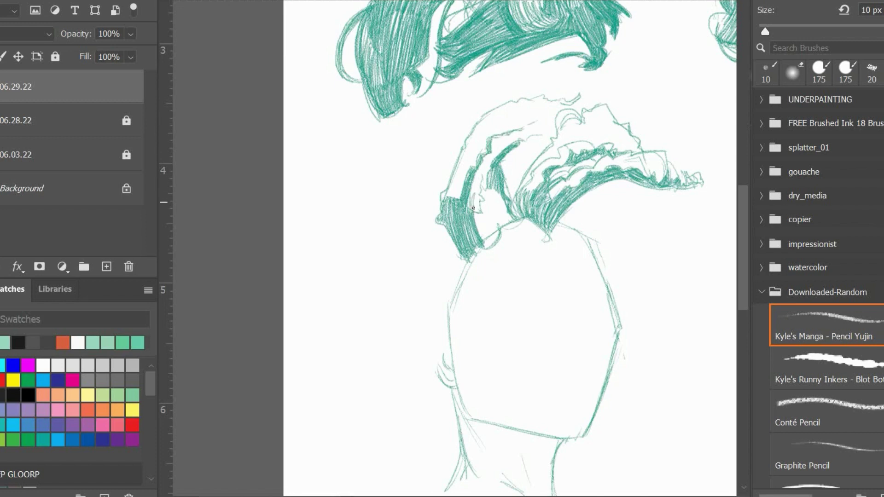
{"action": "mouse_move", "coordinate": [488, 175]}
{"action": "left_mouse_down"}
{"action": "mouse_move", "coordinate": [476, 212]}
{"action": "mouse_move", "coordinate": [478, 244]}
{"action": "mouse_move", "coordinate": [488, 249]}
{"action": "left_mouse_up"}
{"action": "left_click_drag", "start_coordinate": [515, 198], "coordinate": [501, 228]}
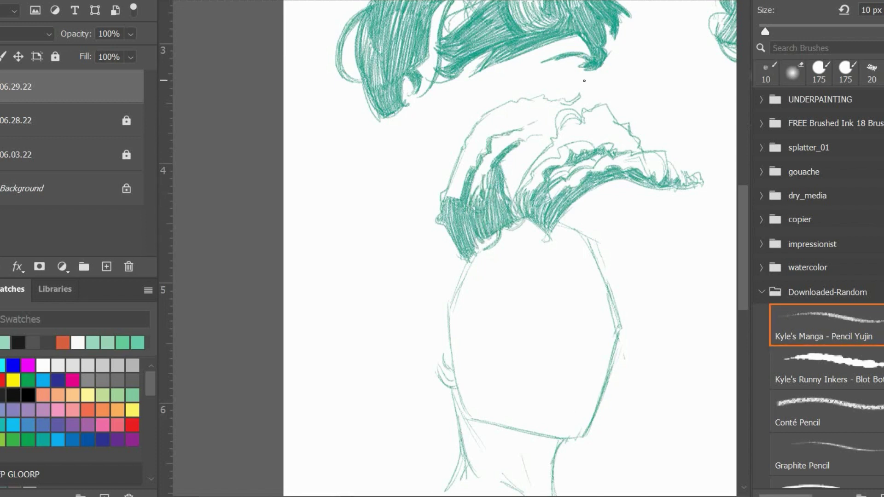
{"action": "left_click_drag", "start_coordinate": [571, 109], "coordinate": [591, 106]}
{"action": "left_click_drag", "start_coordinate": [534, 129], "coordinate": [617, 123]}
{"action": "mouse_move", "coordinate": [555, 235]}
{"action": "left_mouse_down"}
{"action": "mouse_move", "coordinate": [589, 208]}
{"action": "mouse_move", "coordinate": [659, 190]}
{"action": "mouse_move", "coordinate": [585, 197]}
{"action": "mouse_move", "coordinate": [608, 184]}
{"action": "mouse_move", "coordinate": [587, 206]}
{"action": "mouse_move", "coordinate": [656, 187]}
{"action": "mouse_move", "coordinate": [647, 180]}
{"action": "left_mouse_up"}
Outline wavy hair and spiky curl tips right of the jaw, undoing one stroke.
{"action": "left_click_drag", "start_coordinate": [663, 373], "coordinate": [629, 339]}
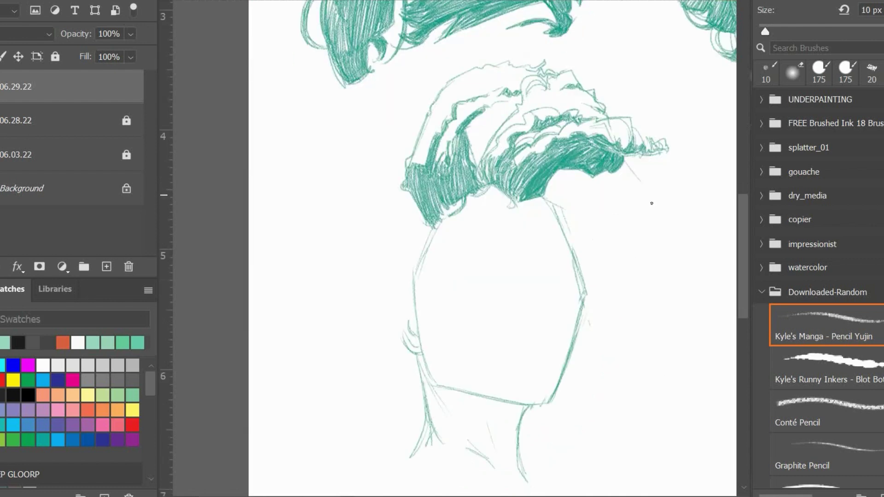
{"action": "left_click_drag", "start_coordinate": [657, 201], "coordinate": [674, 261]}
{"action": "mouse_move", "coordinate": [598, 315]}
{"action": "left_mouse_down"}
{"action": "mouse_move", "coordinate": [624, 327]}
{"action": "mouse_move", "coordinate": [650, 364]}
{"action": "left_mouse_up"}
{"action": "left_click_drag", "start_coordinate": [646, 330], "coordinate": [651, 363]}
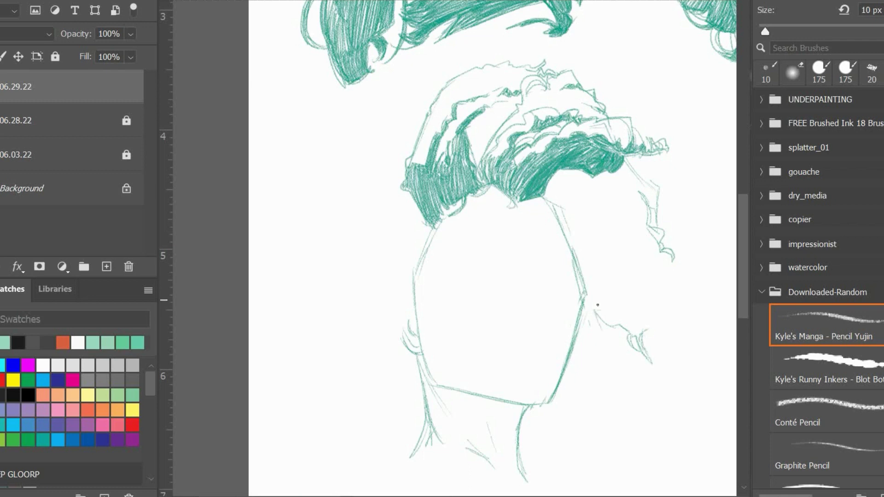
{"action": "left_click_drag", "start_coordinate": [597, 309], "coordinate": [629, 357]}
{"action": "mouse_move", "coordinate": [581, 324]}
{"action": "left_mouse_down"}
{"action": "mouse_move", "coordinate": [612, 350]}
{"action": "mouse_move", "coordinate": [643, 348]}
{"action": "mouse_move", "coordinate": [642, 368]}
{"action": "left_mouse_up"}
{"action": "key", "text": "ctrl+z"}
Hatch the right curly lock with short strokes and zigzag strands under the hair mass.
{"action": "mouse_move", "coordinate": [649, 328]}
{"action": "left_mouse_down"}
{"action": "mouse_move", "coordinate": [641, 373]}
{"action": "mouse_move", "coordinate": [661, 290]}
{"action": "mouse_move", "coordinate": [637, 273]}
{"action": "mouse_move", "coordinate": [670, 255]}
{"action": "mouse_move", "coordinate": [663, 279]}
{"action": "left_mouse_up"}
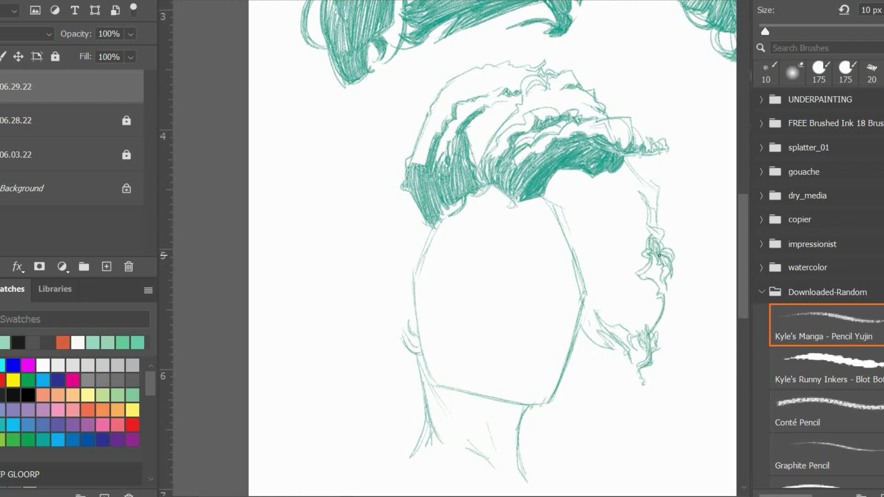
{"action": "left_click_drag", "start_coordinate": [653, 239], "coordinate": [665, 278]}
{"action": "mouse_move", "coordinate": [598, 198]}
{"action": "left_mouse_down"}
{"action": "mouse_move", "coordinate": [619, 184]}
{"action": "mouse_move", "coordinate": [637, 226]}
{"action": "mouse_move", "coordinate": [666, 249]}
{"action": "left_mouse_up"}
{"action": "left_click_drag", "start_coordinate": [676, 294], "coordinate": [668, 306]}
{"action": "left_click_drag", "start_coordinate": [675, 324], "coordinate": [662, 320]}
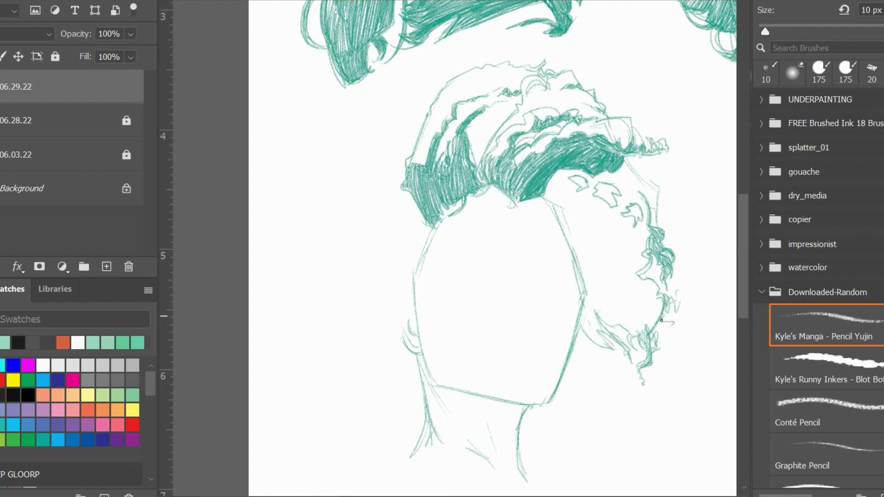
Thicken the face's right contour and shade beneath the hair mass with dark hatching.
{"action": "mouse_move", "coordinate": [550, 196]}
{"action": "left_mouse_down"}
{"action": "mouse_move", "coordinate": [583, 253]}
{"action": "mouse_move", "coordinate": [585, 281]}
{"action": "left_mouse_up"}
{"action": "mouse_move", "coordinate": [575, 251]}
{"action": "left_mouse_down"}
{"action": "mouse_move", "coordinate": [587, 322]}
{"action": "mouse_move", "coordinate": [543, 195]}
{"action": "mouse_move", "coordinate": [562, 170]}
{"action": "left_mouse_up"}
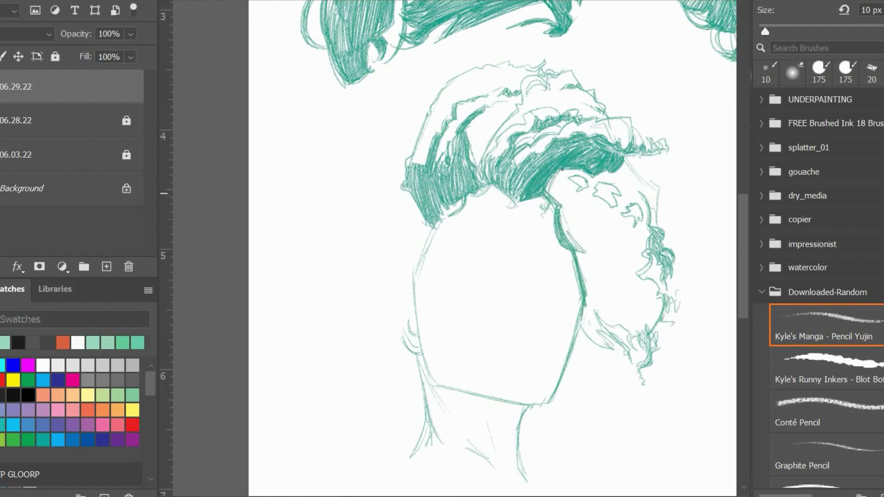
{"action": "mouse_move", "coordinate": [548, 203]}
{"action": "left_mouse_down"}
{"action": "mouse_move", "coordinate": [585, 171]}
{"action": "mouse_move", "coordinate": [561, 207]}
{"action": "mouse_move", "coordinate": [620, 193]}
{"action": "mouse_move", "coordinate": [596, 209]}
{"action": "mouse_move", "coordinate": [603, 218]}
{"action": "mouse_move", "coordinate": [615, 209]}
{"action": "mouse_move", "coordinate": [645, 234]}
{"action": "left_mouse_up"}
{"action": "mouse_move", "coordinate": [593, 175]}
{"action": "left_mouse_down"}
{"action": "mouse_move", "coordinate": [635, 204]}
{"action": "mouse_move", "coordinate": [639, 196]}
{"action": "mouse_move", "coordinate": [646, 224]}
{"action": "mouse_move", "coordinate": [642, 185]}
{"action": "left_mouse_up"}
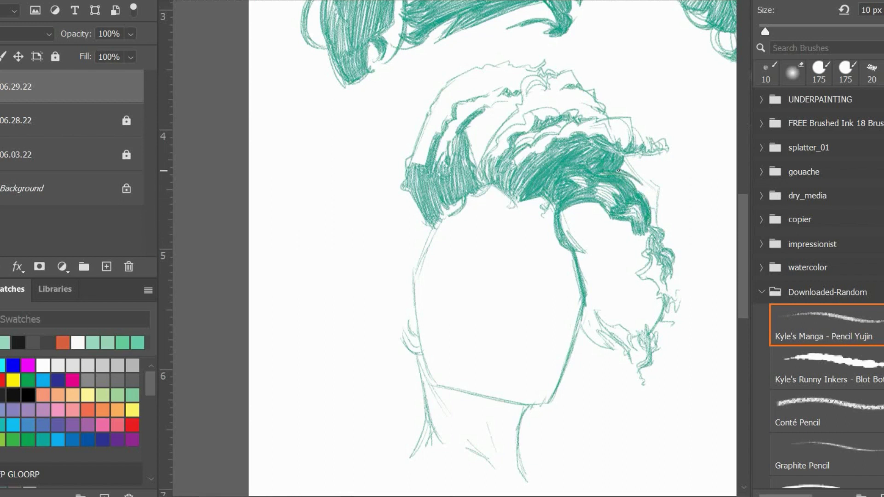
Hatch the upper-right hair mass and the lower-right hair along the jaw and neck.
{"action": "mouse_move", "coordinate": [616, 159]}
{"action": "left_mouse_down"}
{"action": "mouse_move", "coordinate": [643, 176]}
{"action": "mouse_move", "coordinate": [656, 226]}
{"action": "mouse_move", "coordinate": [649, 197]}
{"action": "mouse_move", "coordinate": [656, 207]}
{"action": "left_mouse_up"}
{"action": "left_click_drag", "start_coordinate": [625, 177], "coordinate": [656, 205]}
{"action": "left_click_drag", "start_coordinate": [648, 154], "coordinate": [633, 161]}
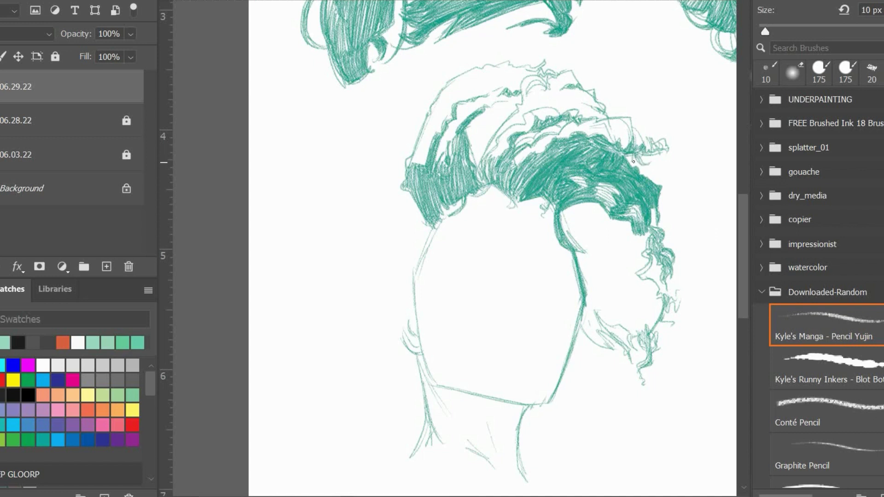
{"action": "mouse_move", "coordinate": [579, 307]}
{"action": "left_mouse_down"}
{"action": "mouse_move", "coordinate": [598, 345]}
{"action": "mouse_move", "coordinate": [617, 357]}
{"action": "left_mouse_up"}
{"action": "left_click_drag", "start_coordinate": [596, 323], "coordinate": [630, 355]}
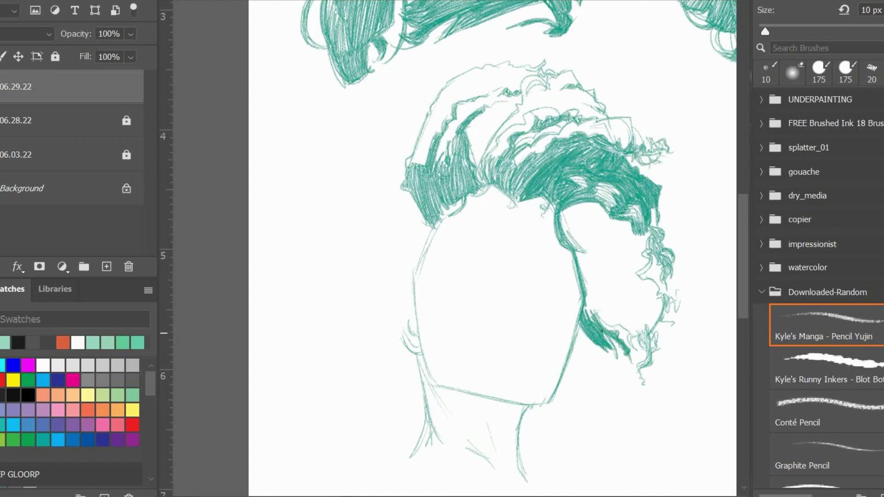
{"action": "mouse_move", "coordinate": [587, 290]}
{"action": "left_mouse_down"}
{"action": "mouse_move", "coordinate": [598, 324]}
{"action": "mouse_move", "coordinate": [633, 334]}
{"action": "mouse_move", "coordinate": [646, 349]}
{"action": "left_mouse_up"}
{"action": "left_click_drag", "start_coordinate": [653, 304], "coordinate": [645, 354]}
Densely hatch the block under the hair mass and darken the curling strands.
{"action": "left_click_drag", "start_coordinate": [587, 292], "coordinate": [563, 211]}
{"action": "left_click_drag", "start_coordinate": [572, 252], "coordinate": [589, 207]}
{"action": "left_click_drag", "start_coordinate": [599, 246], "coordinate": [616, 202]}
{"action": "mouse_move", "coordinate": [571, 251]}
{"action": "left_mouse_down"}
{"action": "mouse_move", "coordinate": [590, 254]}
{"action": "mouse_move", "coordinate": [608, 210]}
{"action": "left_mouse_up"}
{"action": "mouse_move", "coordinate": [642, 279]}
{"action": "left_mouse_down"}
{"action": "mouse_move", "coordinate": [639, 233]}
{"action": "mouse_move", "coordinate": [644, 274]}
{"action": "left_mouse_up"}
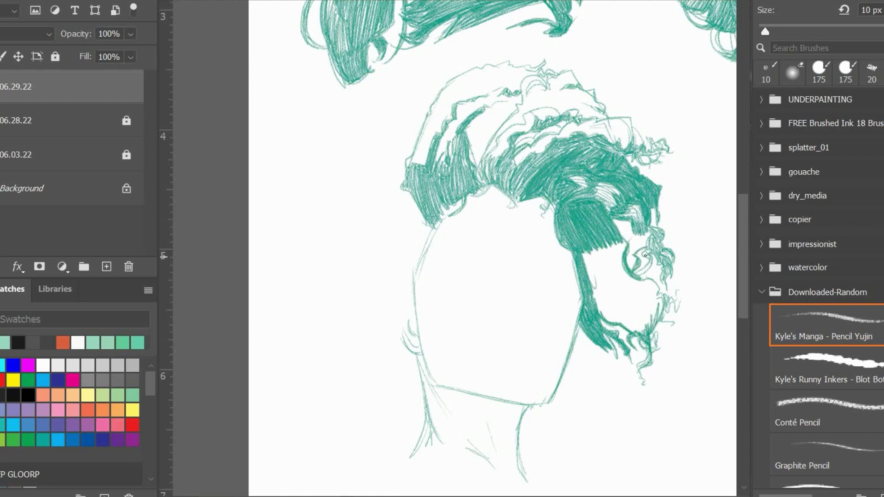
{"action": "mouse_move", "coordinate": [649, 231]}
{"action": "left_mouse_down"}
{"action": "mouse_move", "coordinate": [637, 255]}
{"action": "mouse_move", "coordinate": [616, 244]}
{"action": "mouse_move", "coordinate": [647, 269]}
{"action": "mouse_move", "coordinate": [635, 246]}
{"action": "mouse_move", "coordinate": [647, 230]}
{"action": "left_mouse_up"}
Add curling strands at the right hair edge and hatch the lower hair between curls.
{"action": "left_click_drag", "start_coordinate": [648, 175], "coordinate": [670, 200]}
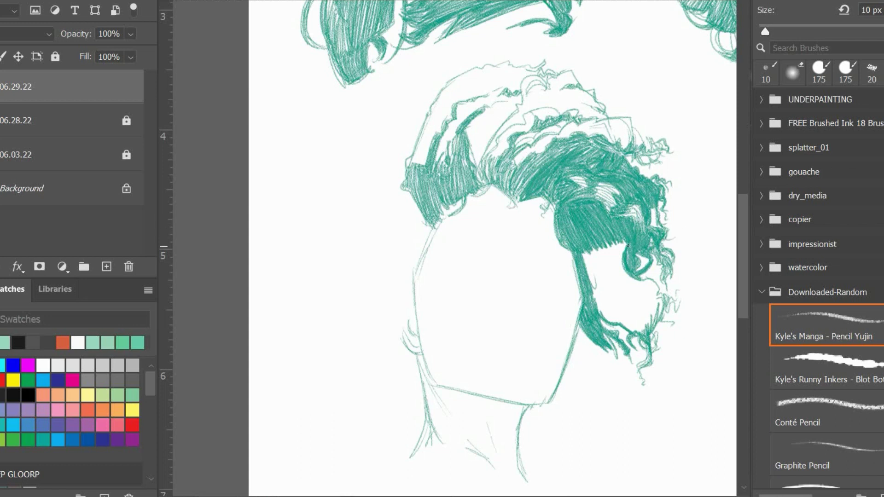
{"action": "mouse_move", "coordinate": [627, 244]}
{"action": "left_mouse_down"}
{"action": "mouse_move", "coordinate": [616, 279]}
{"action": "mouse_move", "coordinate": [600, 286]}
{"action": "left_mouse_up"}
{"action": "mouse_move", "coordinate": [598, 246]}
{"action": "left_mouse_down"}
{"action": "mouse_move", "coordinate": [584, 295]}
{"action": "mouse_move", "coordinate": [624, 327]}
{"action": "mouse_move", "coordinate": [635, 288]}
{"action": "left_mouse_up"}
{"action": "mouse_move", "coordinate": [642, 324]}
{"action": "left_mouse_down"}
{"action": "mouse_move", "coordinate": [649, 274]}
{"action": "mouse_move", "coordinate": [658, 269]}
{"action": "left_mouse_up"}
{"action": "left_click_drag", "start_coordinate": [656, 304], "coordinate": [660, 296]}
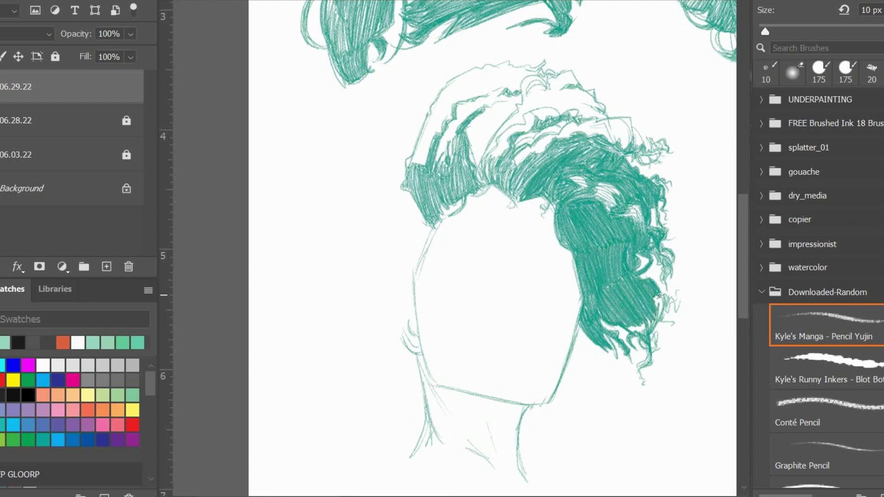
{"action": "left_click_drag", "start_coordinate": [640, 336], "coordinate": [649, 315]}
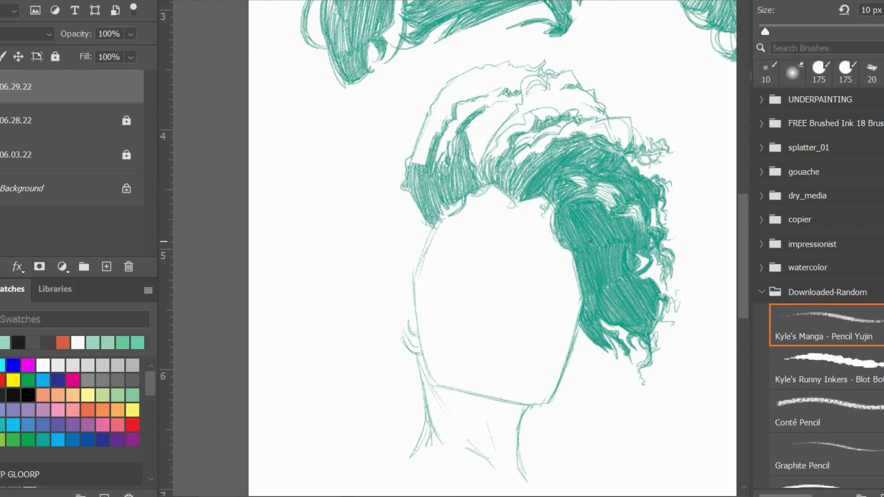
Draw small curls and a zigzag line below the jaw near the neck.
{"action": "mouse_move", "coordinate": [526, 413]}
{"action": "left_mouse_down"}
{"action": "mouse_move", "coordinate": [519, 445]}
{"action": "mouse_move", "coordinate": [546, 436]}
{"action": "mouse_move", "coordinate": [534, 437]}
{"action": "mouse_move", "coordinate": [527, 420]}
{"action": "left_mouse_up"}
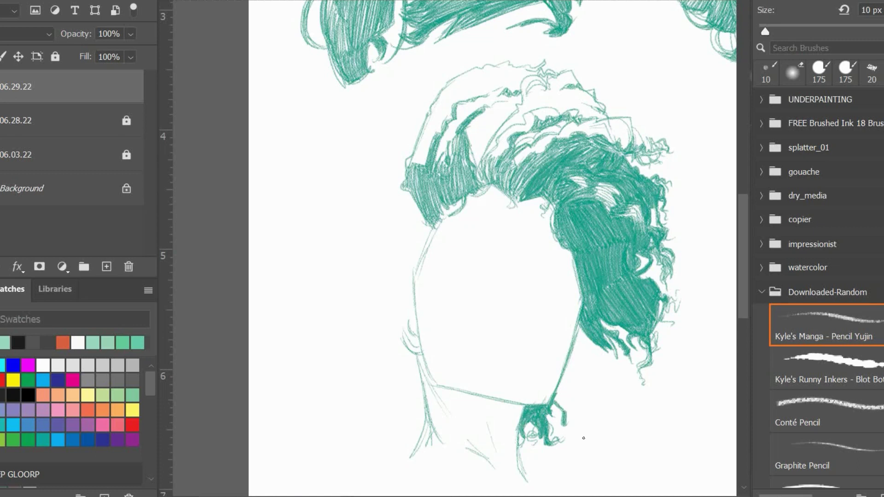
{"action": "left_click_drag", "start_coordinate": [575, 391], "coordinate": [591, 433]}
{"action": "left_click_drag", "start_coordinate": [564, 424], "coordinate": [570, 426]}
{"action": "mouse_move", "coordinate": [599, 428]}
{"action": "left_mouse_down"}
{"action": "mouse_move", "coordinate": [573, 433]}
{"action": "mouse_move", "coordinate": [559, 382]}
{"action": "mouse_move", "coordinate": [571, 416]}
{"action": "mouse_move", "coordinate": [577, 375]}
{"action": "mouse_move", "coordinate": [622, 394]}
{"action": "left_mouse_up"}
Fill the neck between jaw and hair with hatching and dark strands.
{"action": "mouse_move", "coordinate": [582, 338]}
{"action": "left_mouse_down"}
{"action": "mouse_move", "coordinate": [603, 387]}
{"action": "mouse_move", "coordinate": [571, 391]}
{"action": "mouse_move", "coordinate": [580, 335]}
{"action": "mouse_move", "coordinate": [598, 396]}
{"action": "mouse_move", "coordinate": [626, 400]}
{"action": "left_mouse_up"}
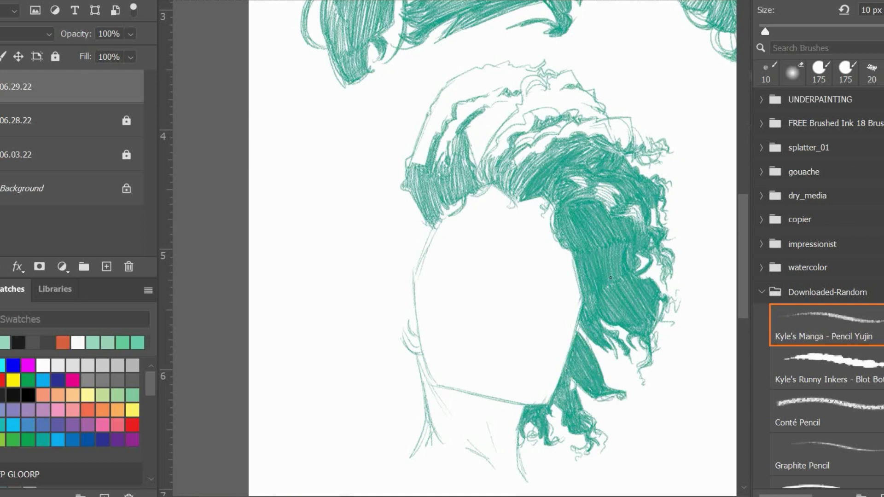
{"action": "left_click_drag", "start_coordinate": [581, 320], "coordinate": [591, 352]}
{"action": "left_click_drag", "start_coordinate": [578, 303], "coordinate": [590, 346]}
{"action": "left_click_drag", "start_coordinate": [593, 344], "coordinate": [614, 367]}
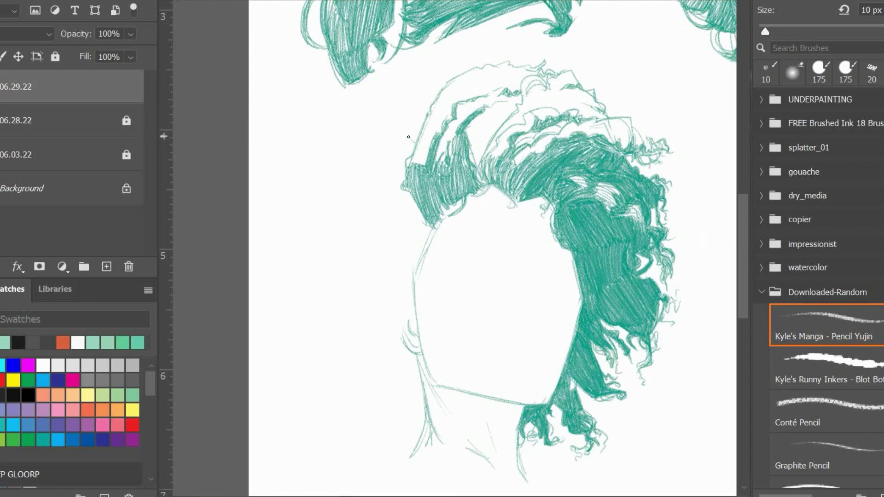
Outline and hatch the upper-left edge of the hair.
{"action": "left_click_drag", "start_coordinate": [444, 86], "coordinate": [400, 141]}
{"action": "left_click_drag", "start_coordinate": [405, 138], "coordinate": [400, 177]}
{"action": "left_click_drag", "start_coordinate": [425, 118], "coordinate": [406, 169]}
{"action": "left_click_drag", "start_coordinate": [419, 134], "coordinate": [411, 167]}
Finish the upper-left hatching and outline the left hair down to zigzag curly ends.
{"action": "left_click_drag", "start_coordinate": [430, 101], "coordinate": [420, 136]}
{"action": "left_click_drag", "start_coordinate": [413, 158], "coordinate": [406, 169]}
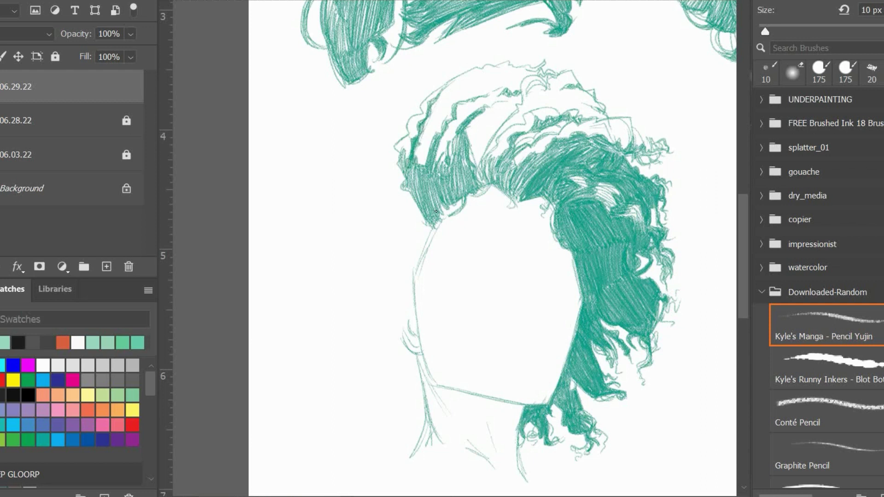
{"action": "left_click_drag", "start_coordinate": [416, 208], "coordinate": [347, 307]}
{"action": "mouse_move", "coordinate": [421, 443]}
{"action": "left_mouse_down"}
{"action": "mouse_move", "coordinate": [366, 467]}
{"action": "mouse_move", "coordinate": [405, 459]}
{"action": "mouse_move", "coordinate": [369, 453]}
{"action": "mouse_move", "coordinate": [304, 481]}
{"action": "left_mouse_up"}
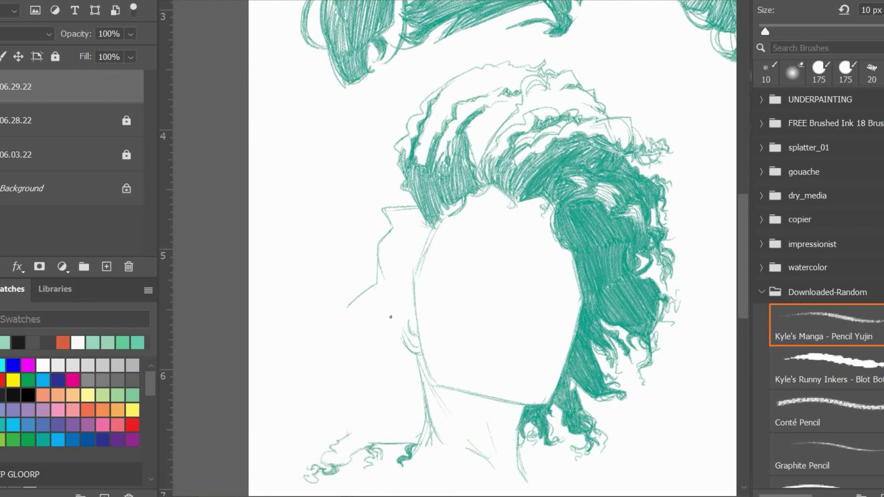
{"action": "mouse_move", "coordinate": [347, 308]}
{"action": "left_mouse_down"}
{"action": "mouse_move", "coordinate": [355, 395]}
{"action": "mouse_move", "coordinate": [313, 426]}
{"action": "mouse_move", "coordinate": [304, 450]}
{"action": "mouse_move", "coordinate": [360, 425]}
{"action": "left_mouse_up"}
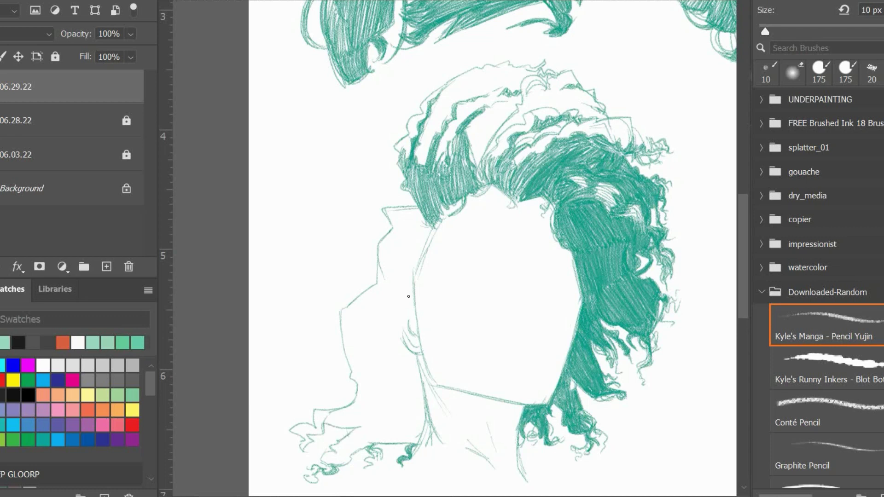
Trace the left jaw and neck contour, redoing one stroke, and add a dark pointed lock.
{"action": "left_click_drag", "start_coordinate": [414, 336], "coordinate": [433, 226]}
{"action": "mouse_move", "coordinate": [426, 267]}
{"action": "left_mouse_down"}
{"action": "mouse_move", "coordinate": [430, 218]}
{"action": "mouse_move", "coordinate": [417, 322]}
{"action": "left_mouse_up"}
{"action": "key", "text": "ctrl+z"}
{"action": "left_click_drag", "start_coordinate": [420, 263], "coordinate": [403, 355]}
{"action": "mouse_move", "coordinate": [410, 303]}
{"action": "left_mouse_down"}
{"action": "mouse_move", "coordinate": [401, 362]}
{"action": "mouse_move", "coordinate": [422, 407]}
{"action": "left_mouse_up"}
{"action": "left_click_drag", "start_coordinate": [417, 362], "coordinate": [424, 431]}
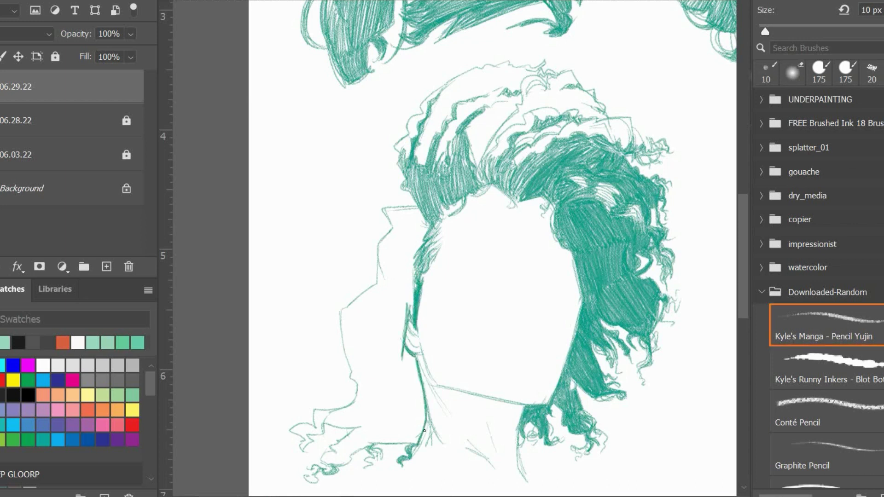
{"action": "left_click_drag", "start_coordinate": [411, 203], "coordinate": [425, 232]}
{"action": "mouse_move", "coordinate": [412, 208]}
{"action": "left_mouse_down"}
{"action": "mouse_move", "coordinate": [384, 210]}
{"action": "mouse_move", "coordinate": [412, 230]}
{"action": "mouse_move", "coordinate": [396, 244]}
{"action": "mouse_move", "coordinate": [411, 317]}
{"action": "left_mouse_up"}
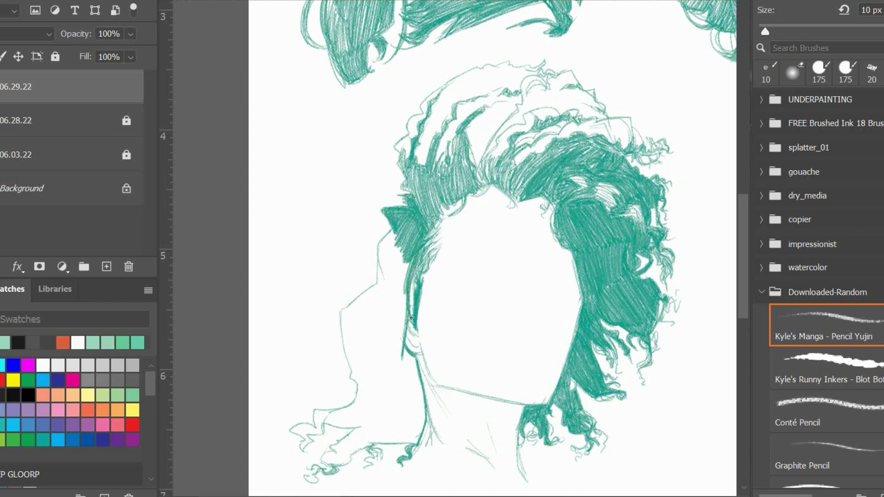
Densely hatch the hair along the left side of the face and neck.
{"action": "left_click_drag", "start_coordinate": [414, 256], "coordinate": [395, 318]}
{"action": "left_click_drag", "start_coordinate": [408, 237], "coordinate": [387, 309]}
{"action": "mouse_move", "coordinate": [398, 230]}
{"action": "left_mouse_down"}
{"action": "mouse_move", "coordinate": [382, 283]}
{"action": "mouse_move", "coordinate": [391, 308]}
{"action": "left_mouse_up"}
{"action": "left_click_drag", "start_coordinate": [405, 271], "coordinate": [402, 396]}
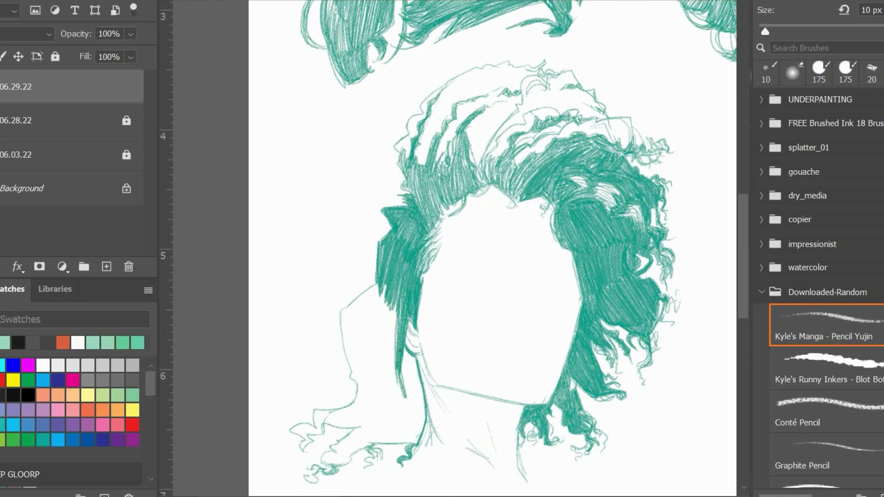
{"action": "mouse_move", "coordinate": [410, 349]}
{"action": "left_mouse_down"}
{"action": "mouse_move", "coordinate": [419, 423]}
{"action": "mouse_move", "coordinate": [417, 405]}
{"action": "left_mouse_up"}
{"action": "mouse_move", "coordinate": [407, 364]}
{"action": "left_mouse_down"}
{"action": "mouse_move", "coordinate": [404, 443]}
{"action": "mouse_move", "coordinate": [413, 446]}
{"action": "left_mouse_up"}
{"action": "left_click_drag", "start_coordinate": [409, 411], "coordinate": [402, 447]}
Trace the outer left hair edge and hatch the lower-left hair into the zigzag ends.
{"action": "mouse_move", "coordinate": [378, 286]}
{"action": "left_mouse_down"}
{"action": "mouse_move", "coordinate": [346, 352]}
{"action": "mouse_move", "coordinate": [375, 290]}
{"action": "mouse_move", "coordinate": [343, 324]}
{"action": "mouse_move", "coordinate": [381, 289]}
{"action": "mouse_move", "coordinate": [376, 346]}
{"action": "mouse_move", "coordinate": [389, 294]}
{"action": "mouse_move", "coordinate": [397, 375]}
{"action": "left_mouse_up"}
{"action": "mouse_move", "coordinate": [350, 343]}
{"action": "left_mouse_down"}
{"action": "mouse_move", "coordinate": [369, 394]}
{"action": "mouse_move", "coordinate": [396, 371]}
{"action": "mouse_move", "coordinate": [354, 388]}
{"action": "left_mouse_up"}
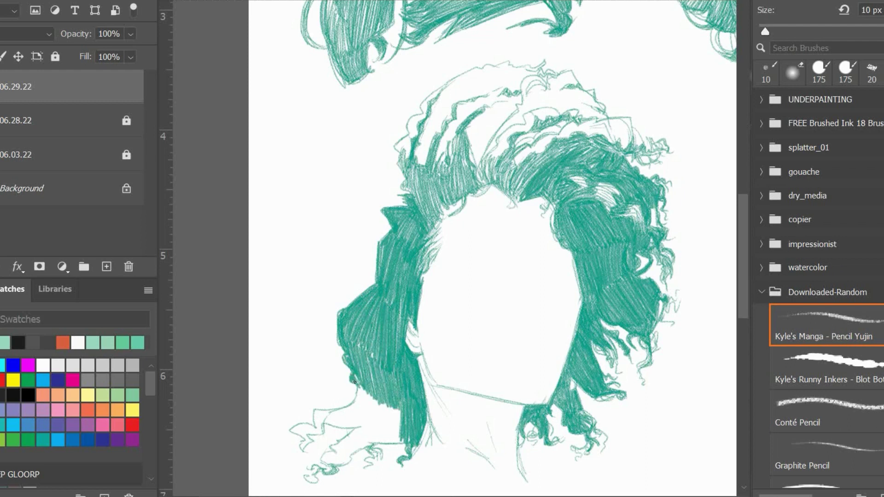
{"action": "left_click_drag", "start_coordinate": [370, 355], "coordinate": [361, 426]}
{"action": "mouse_move", "coordinate": [368, 396]}
{"action": "left_mouse_down"}
{"action": "mouse_move", "coordinate": [382, 440]}
{"action": "mouse_move", "coordinate": [406, 426]}
{"action": "left_mouse_up"}
{"action": "mouse_move", "coordinate": [306, 449]}
{"action": "left_mouse_down"}
{"action": "mouse_move", "coordinate": [300, 432]}
{"action": "mouse_move", "coordinate": [323, 431]}
{"action": "mouse_move", "coordinate": [343, 411]}
{"action": "mouse_move", "coordinate": [324, 426]}
{"action": "mouse_move", "coordinate": [362, 412]}
{"action": "mouse_move", "coordinate": [323, 465]}
{"action": "mouse_move", "coordinate": [375, 442]}
{"action": "mouse_move", "coordinate": [369, 454]}
{"action": "mouse_move", "coordinate": [355, 434]}
{"action": "mouse_move", "coordinate": [380, 440]}
{"action": "left_mouse_up"}
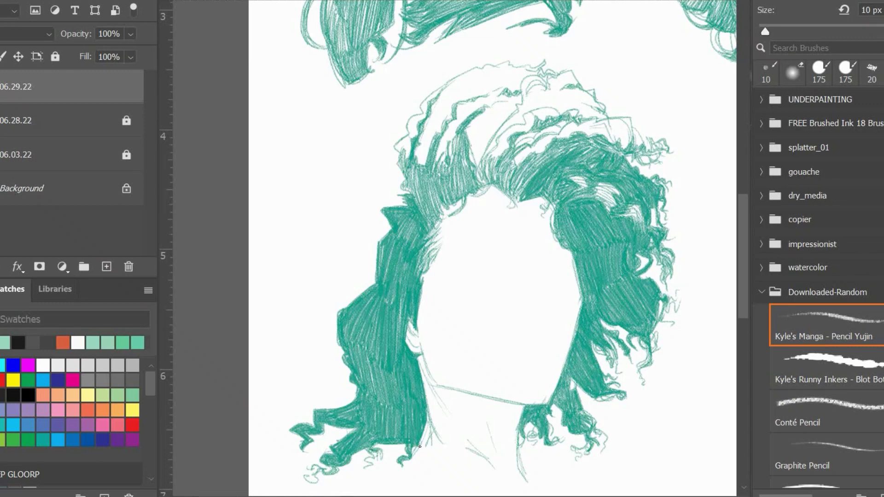
{"action": "mouse_move", "coordinate": [332, 425]}
{"action": "left_mouse_down"}
{"action": "mouse_move", "coordinate": [348, 438]}
{"action": "mouse_move", "coordinate": [325, 442]}
{"action": "mouse_move", "coordinate": [326, 461]}
{"action": "mouse_move", "coordinate": [294, 460]}
{"action": "mouse_move", "coordinate": [281, 425]}
{"action": "mouse_move", "coordinate": [313, 419]}
{"action": "mouse_move", "coordinate": [286, 335]}
{"action": "mouse_move", "coordinate": [350, 236]}
{"action": "left_mouse_up"}
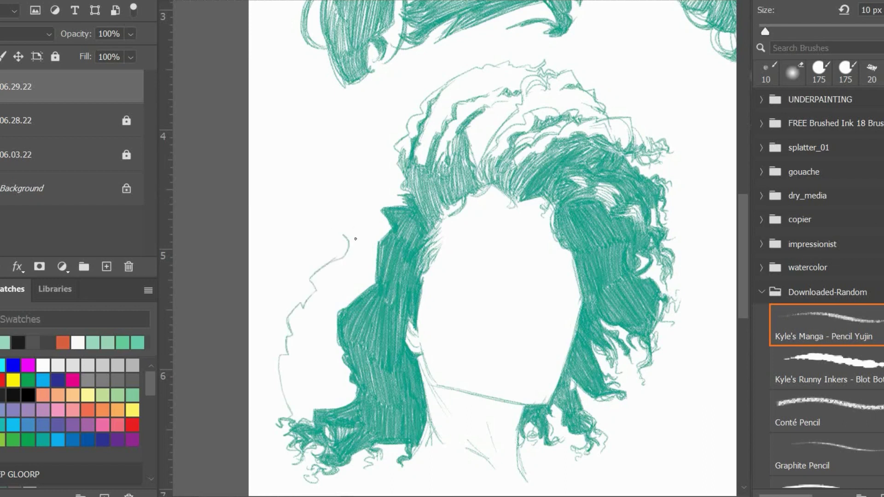
Draw wavy strands at the far-left hair, replacing one undone curl with a long strand.
{"action": "mouse_move", "coordinate": [314, 333]}
{"action": "left_mouse_down"}
{"action": "mouse_move", "coordinate": [298, 384]}
{"action": "mouse_move", "coordinate": [323, 306]}
{"action": "left_mouse_up"}
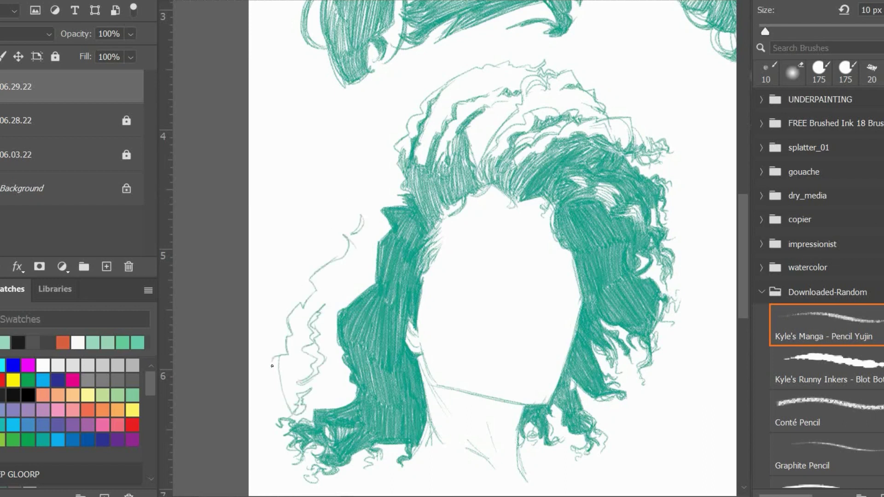
{"action": "left_click_drag", "start_coordinate": [271, 366], "coordinate": [271, 412]}
{"action": "mouse_move", "coordinate": [278, 358]}
{"action": "left_mouse_down"}
{"action": "mouse_move", "coordinate": [266, 407]}
{"action": "mouse_move", "coordinate": [268, 398]}
{"action": "left_mouse_up"}
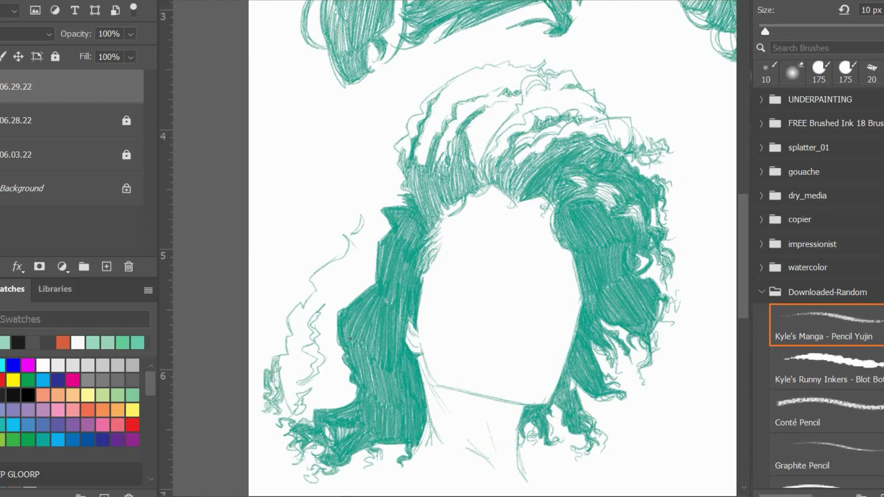
{"action": "mouse_move", "coordinate": [298, 364]}
{"action": "left_mouse_down"}
{"action": "mouse_move", "coordinate": [309, 326]}
{"action": "mouse_move", "coordinate": [283, 385]}
{"action": "mouse_move", "coordinate": [316, 329]}
{"action": "mouse_move", "coordinate": [300, 348]}
{"action": "mouse_move", "coordinate": [304, 373]}
{"action": "mouse_move", "coordinate": [292, 382]}
{"action": "mouse_move", "coordinate": [316, 363]}
{"action": "left_mouse_up"}
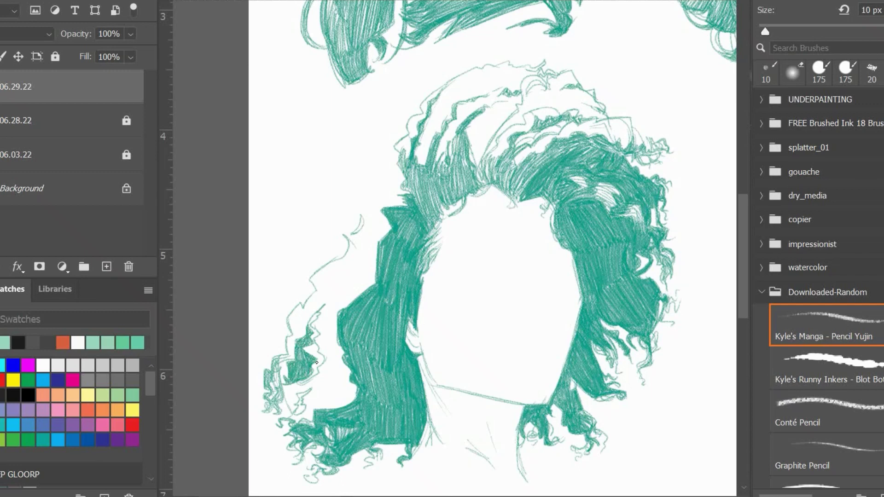
{"action": "mouse_move", "coordinate": [401, 197]}
{"action": "left_mouse_down"}
{"action": "mouse_move", "coordinate": [343, 189]}
{"action": "mouse_move", "coordinate": [404, 171]}
{"action": "mouse_move", "coordinate": [346, 182]}
{"action": "mouse_move", "coordinate": [386, 180]}
{"action": "mouse_move", "coordinate": [314, 231]}
{"action": "left_mouse_up"}
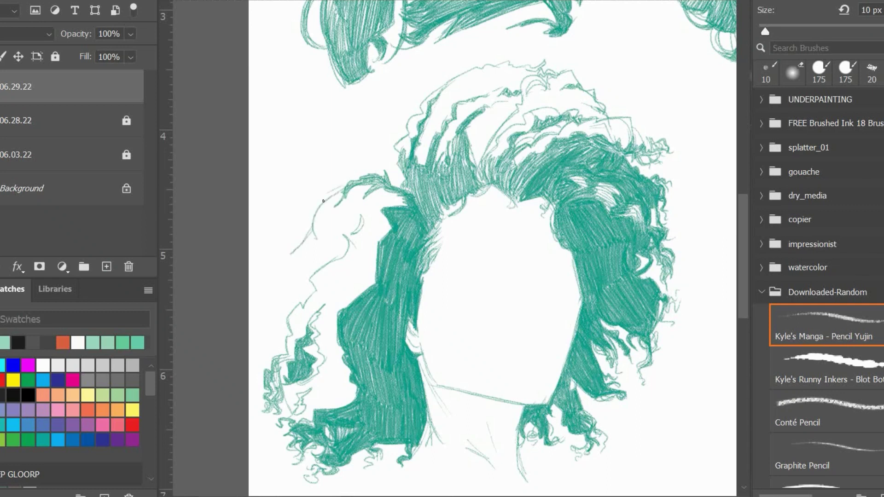
{"action": "key", "text": "ctrl+z"}
{"action": "mouse_move", "coordinate": [340, 191]}
{"action": "left_mouse_down"}
{"action": "mouse_move", "coordinate": [268, 300]}
{"action": "mouse_move", "coordinate": [262, 340]}
{"action": "left_mouse_up"}
Add thin curling strands and jagged curls along the top-left hair outline.
{"action": "left_click_drag", "start_coordinate": [414, 97], "coordinate": [357, 112]}
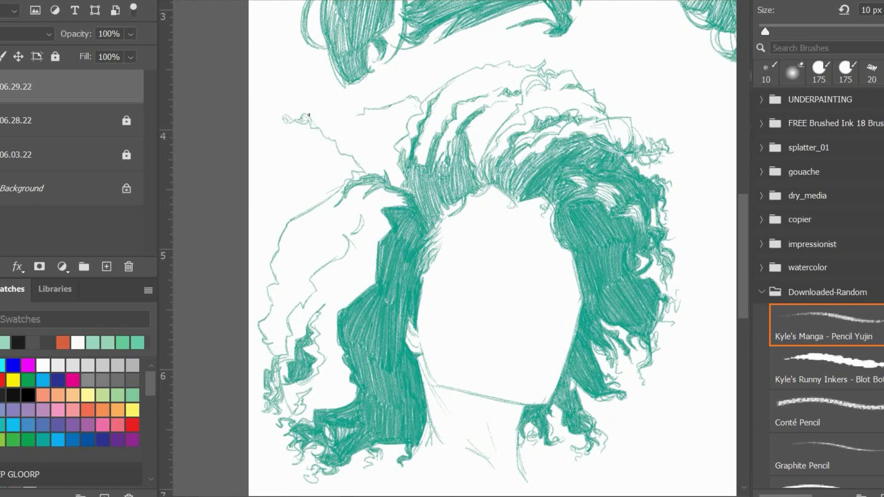
{"action": "mouse_move", "coordinate": [309, 114]}
{"action": "left_mouse_down"}
{"action": "mouse_move", "coordinate": [343, 99]}
{"action": "mouse_move", "coordinate": [345, 105]}
{"action": "left_mouse_up"}
{"action": "mouse_move", "coordinate": [368, 154]}
{"action": "left_mouse_down"}
{"action": "mouse_move", "coordinate": [395, 138]}
{"action": "mouse_move", "coordinate": [362, 118]}
{"action": "mouse_move", "coordinate": [399, 138]}
{"action": "left_mouse_up"}
{"action": "left_click_drag", "start_coordinate": [403, 102], "coordinate": [411, 95]}
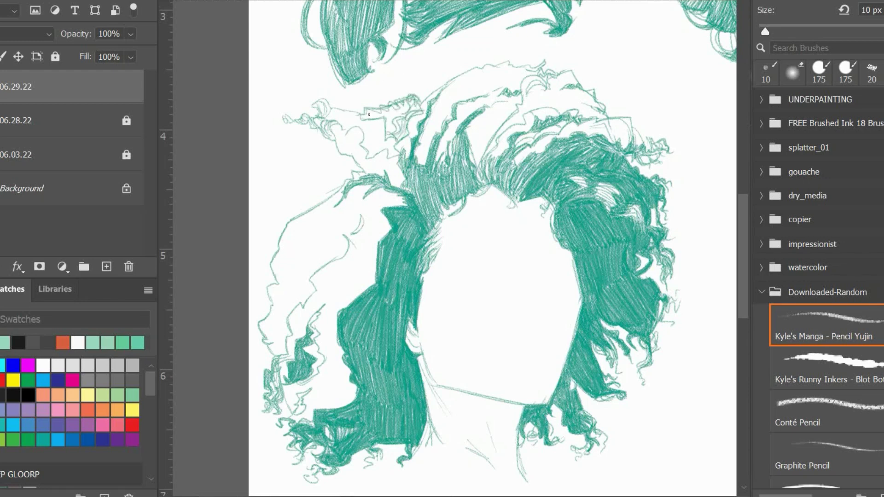
{"action": "left_click_drag", "start_coordinate": [369, 114], "coordinate": [391, 136]}
{"action": "left_click_drag", "start_coordinate": [421, 103], "coordinate": [432, 90]}
{"action": "mouse_move", "coordinate": [353, 177]}
{"action": "left_mouse_down"}
{"action": "mouse_move", "coordinate": [313, 191]}
{"action": "mouse_move", "coordinate": [287, 228]}
{"action": "left_mouse_up"}
After briefly toggling the eraser, sparsely hatch the crown and left hair area.
{"action": "key", "text": "e"}
{"action": "key", "text": "b"}
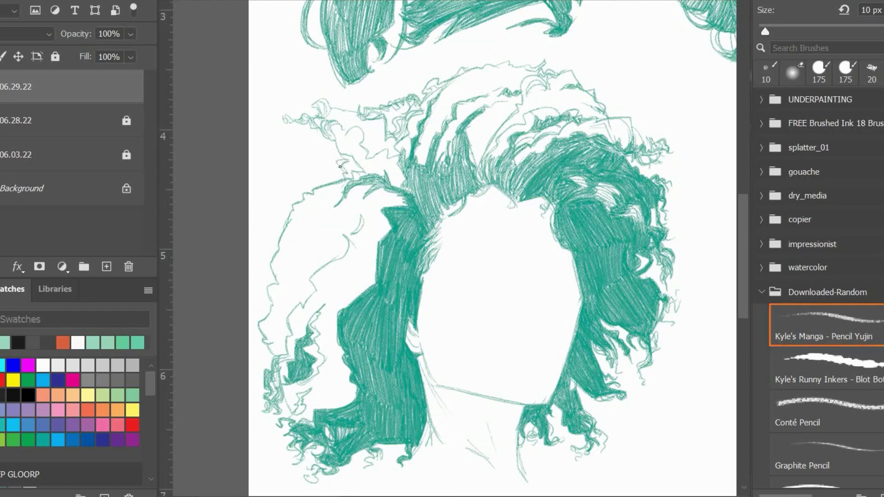
{"action": "left_click_drag", "start_coordinate": [397, 156], "coordinate": [384, 173]}
{"action": "mouse_move", "coordinate": [366, 159]}
{"action": "left_mouse_down"}
{"action": "mouse_move", "coordinate": [340, 129]}
{"action": "mouse_move", "coordinate": [376, 179]}
{"action": "mouse_move", "coordinate": [310, 207]}
{"action": "mouse_move", "coordinate": [352, 180]}
{"action": "left_mouse_up"}
{"action": "left_click_drag", "start_coordinate": [384, 207], "coordinate": [369, 233]}
{"action": "mouse_move", "coordinate": [285, 289]}
{"action": "left_mouse_down"}
{"action": "mouse_move", "coordinate": [265, 331]}
{"action": "mouse_move", "coordinate": [276, 296]}
{"action": "mouse_move", "coordinate": [273, 316]}
{"action": "left_mouse_up"}
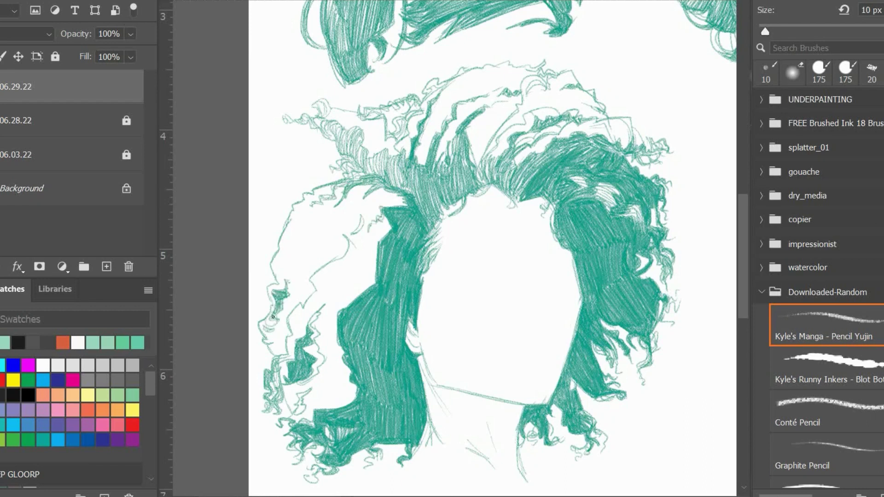
{"action": "left_click_drag", "start_coordinate": [286, 245], "coordinate": [291, 256]}
{"action": "mouse_move", "coordinate": [345, 243]}
{"action": "left_mouse_down"}
{"action": "mouse_move", "coordinate": [297, 271]}
{"action": "mouse_move", "coordinate": [348, 242]}
{"action": "left_mouse_up"}
{"action": "left_click_drag", "start_coordinate": [304, 262], "coordinate": [333, 252]}
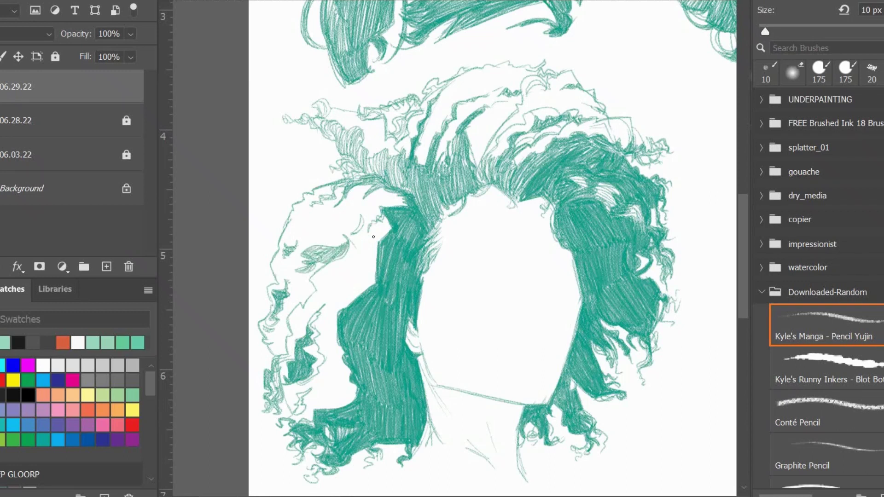